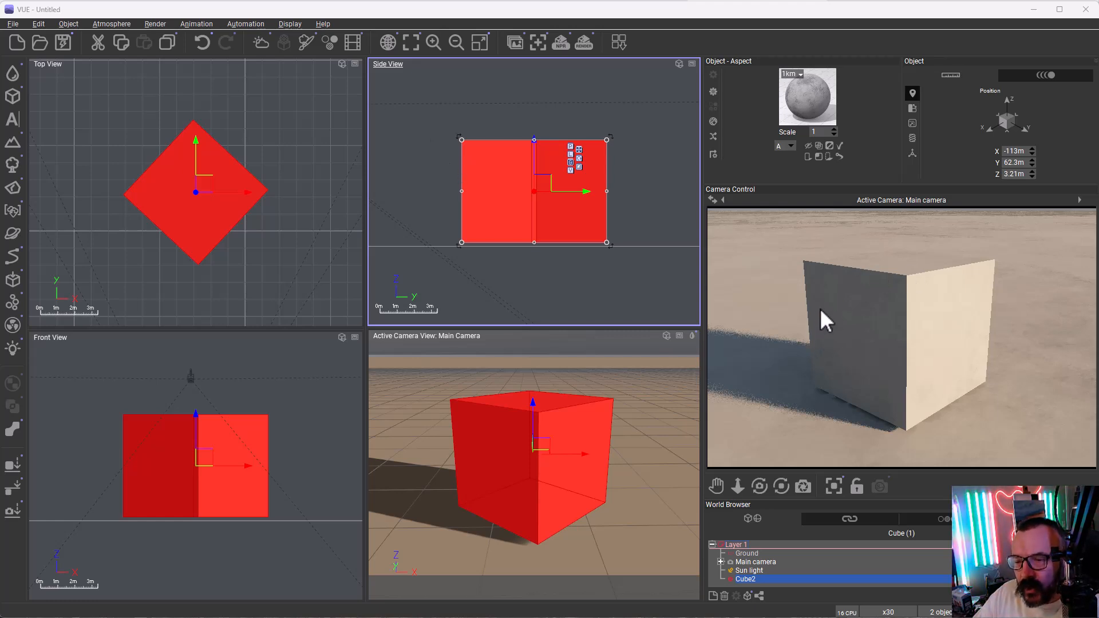
# Step: Open the selected cube's material in the advanced editor and set its type to PBR material
pyautogui.doubleClick(797, 117)
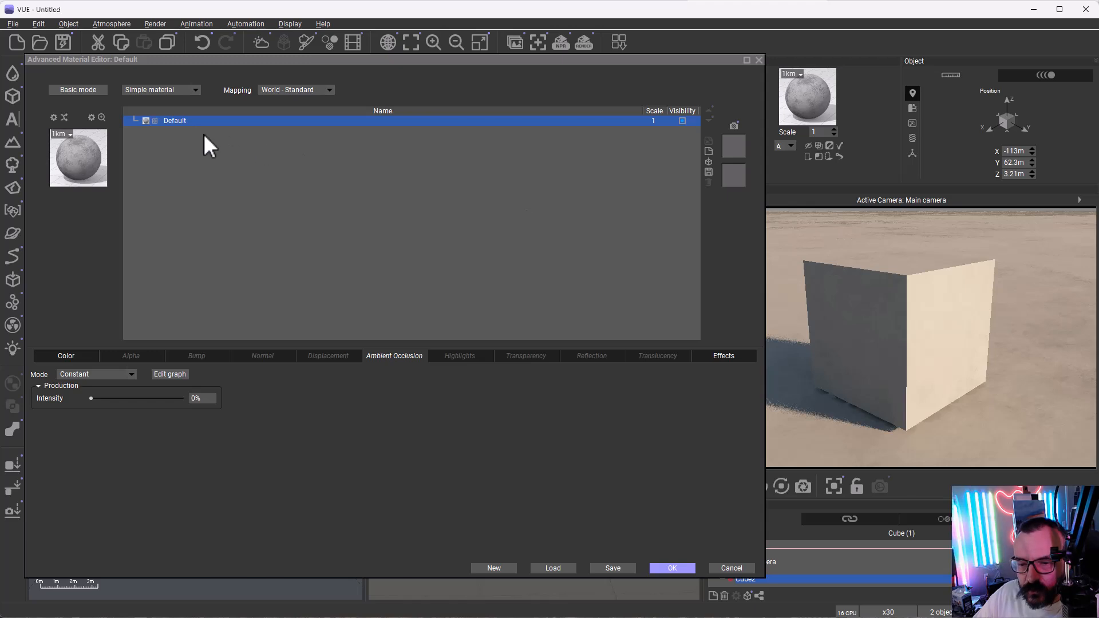
pyautogui.click(196, 90)
pyautogui.click(160, 108)
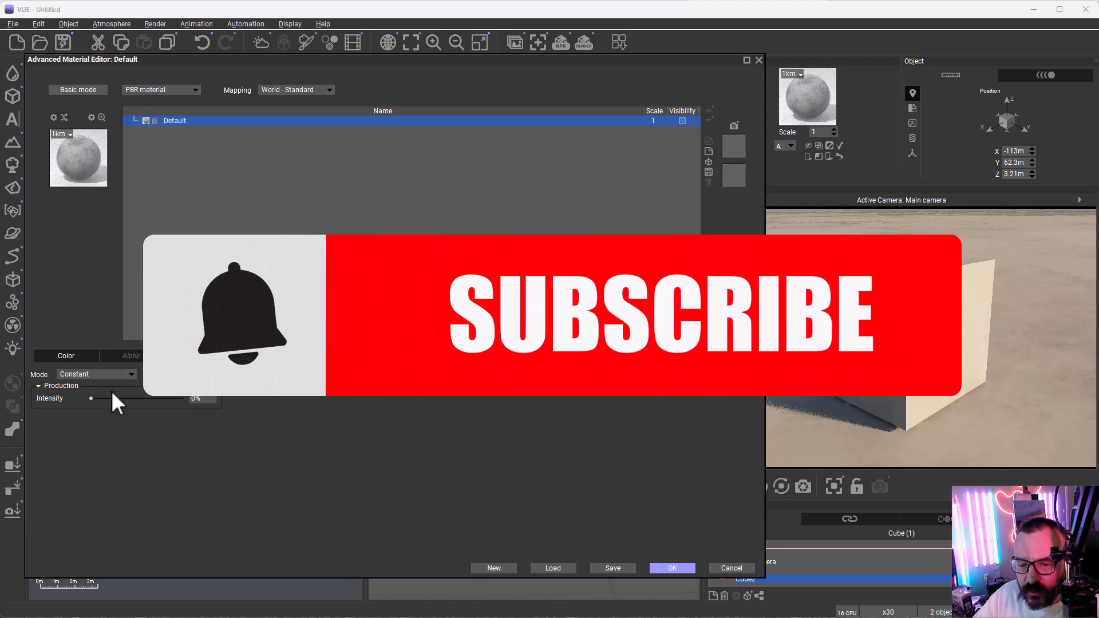
# Step: Set the material's color to a mapped picture using the moss-1_base image and accept the material
pyautogui.click(97, 374)
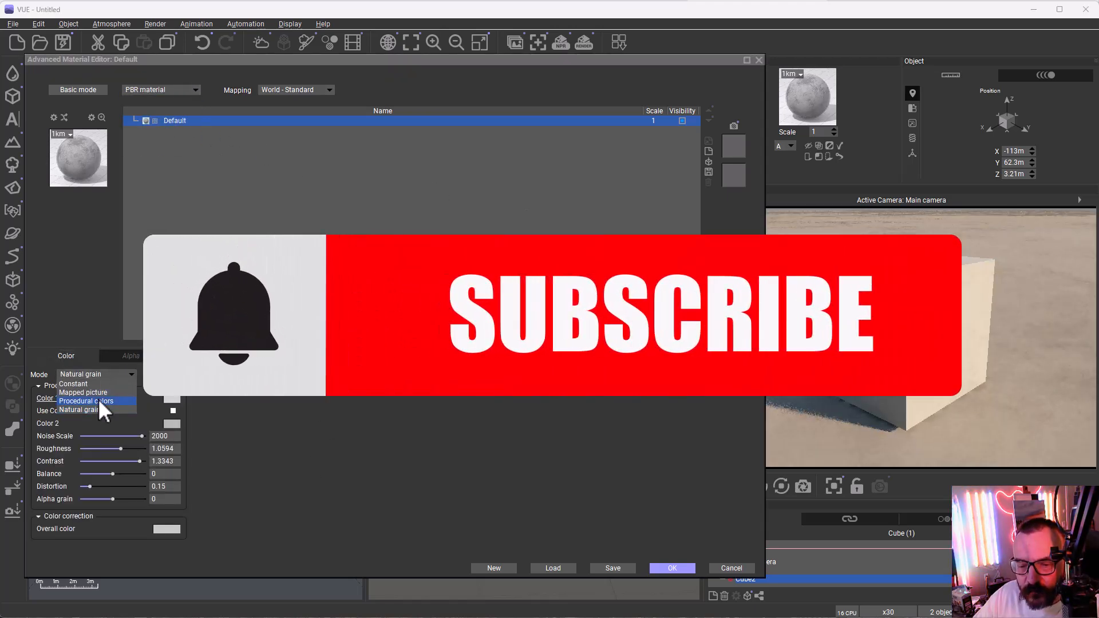
pyautogui.click(98, 392)
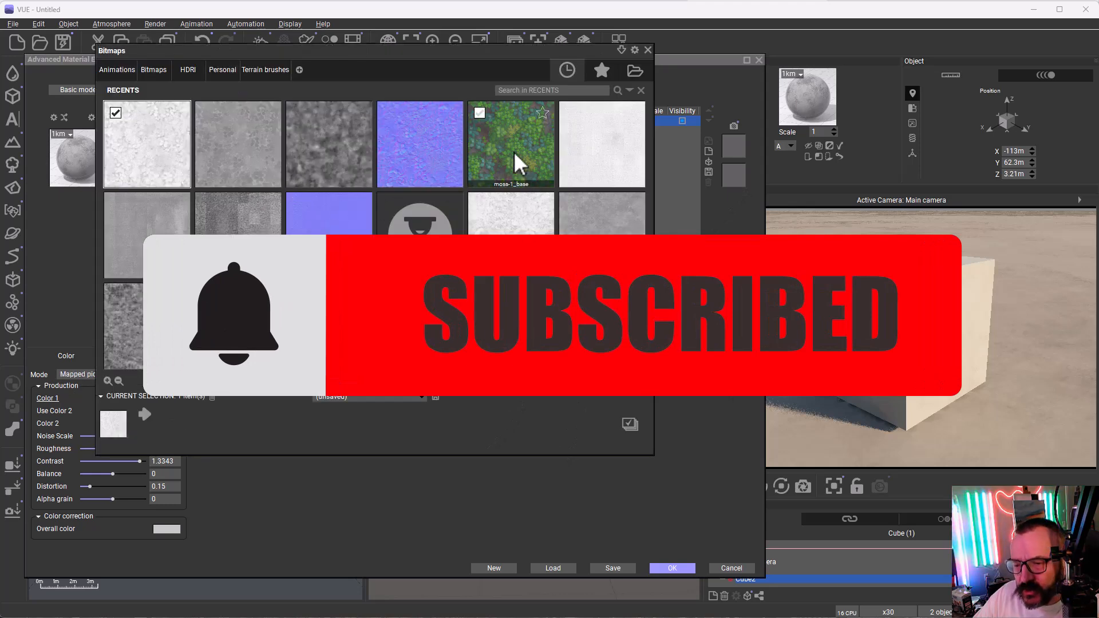
pyautogui.doubleClick(513, 151)
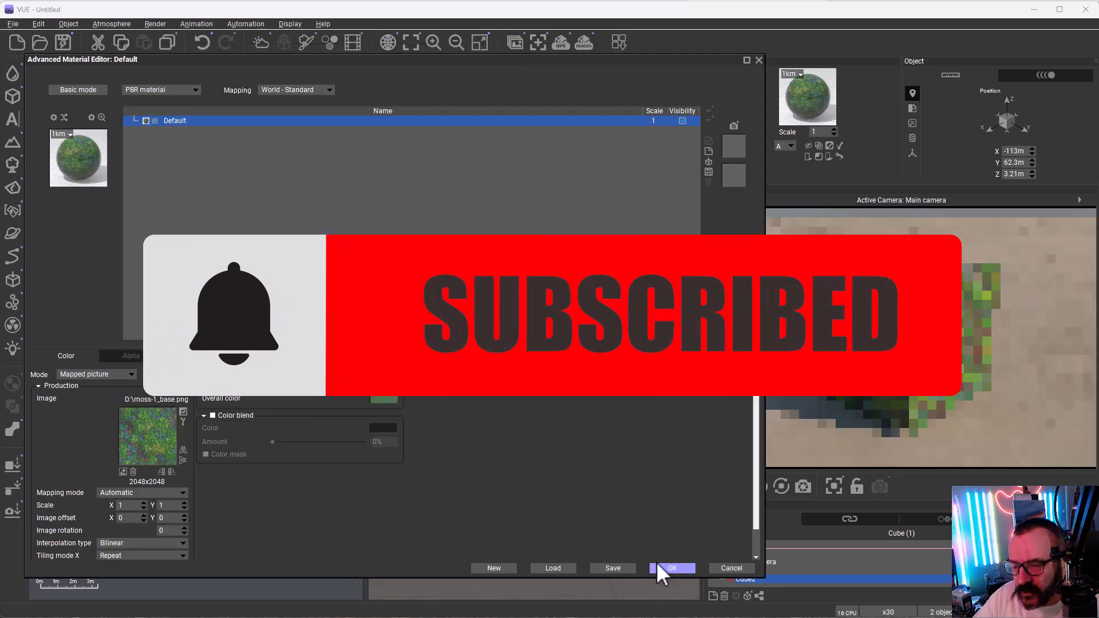
pyautogui.click(672, 568)
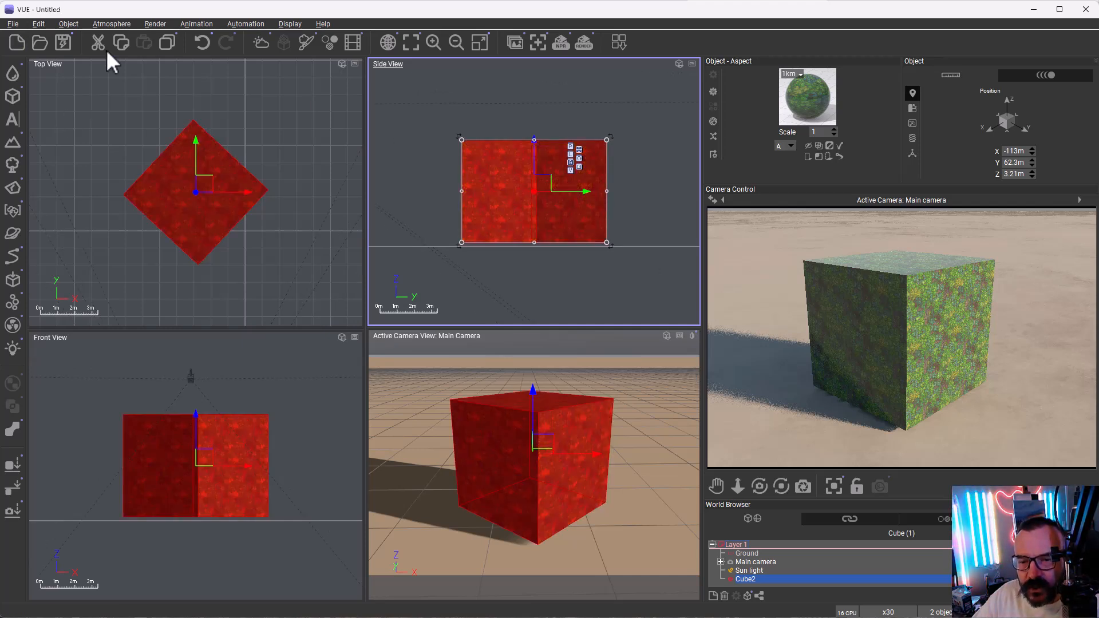
# Step: Reopen the cube's material for editing and look through the texture catalogue on the Poliigon website in the browser
pyautogui.doubleClick(827, 91)
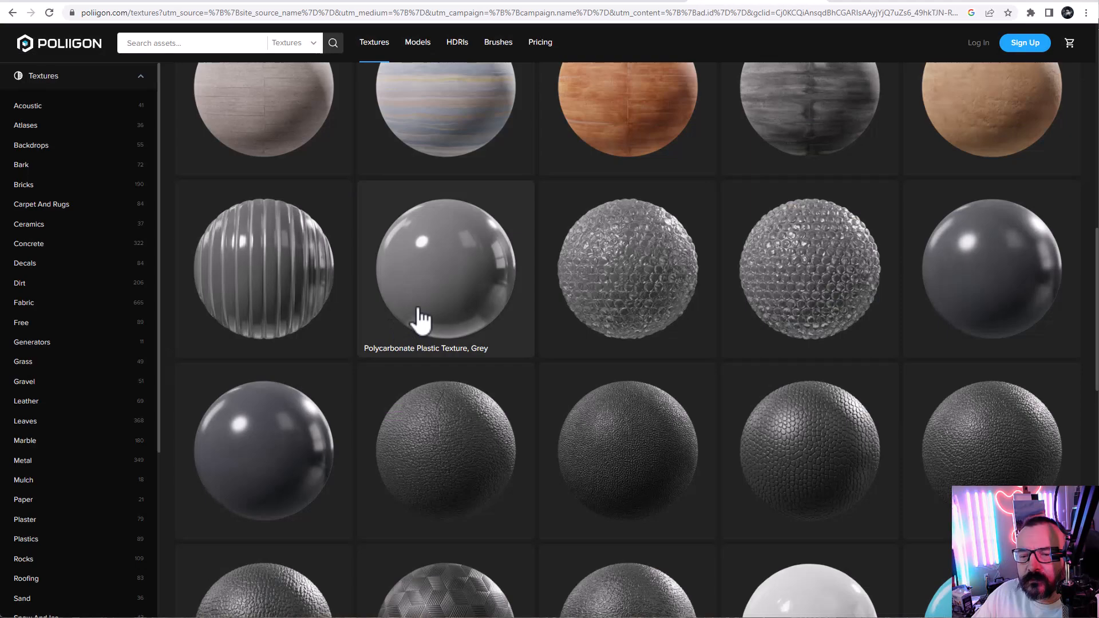
pyautogui.scroll(15, 395, 292)
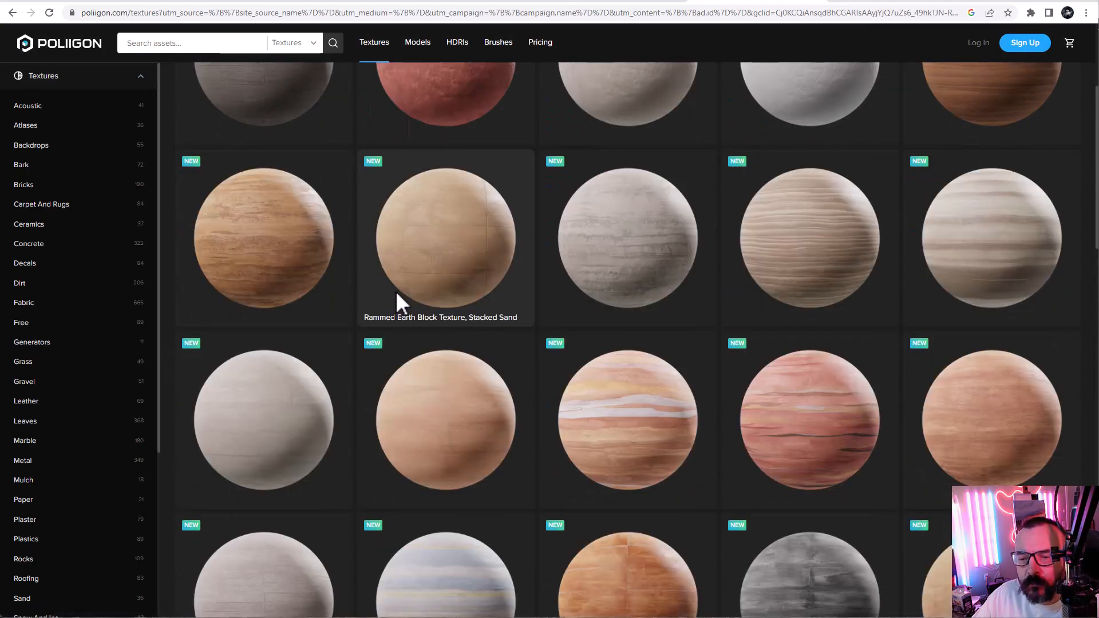
pyautogui.scroll(-3, 403, 307)
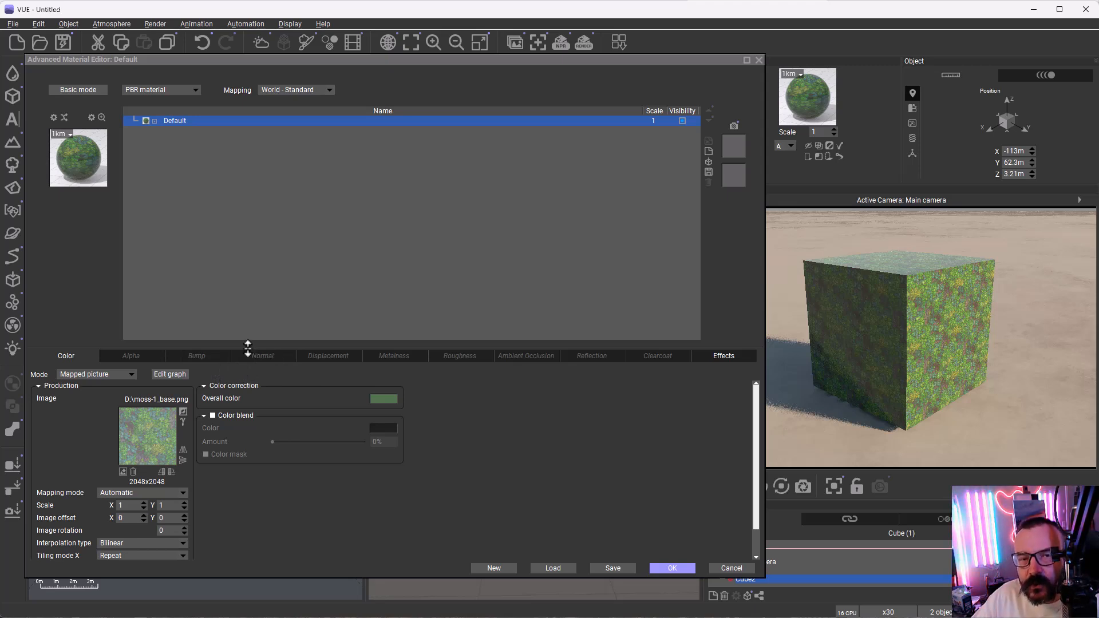
pyautogui.rightClick(878, 331)
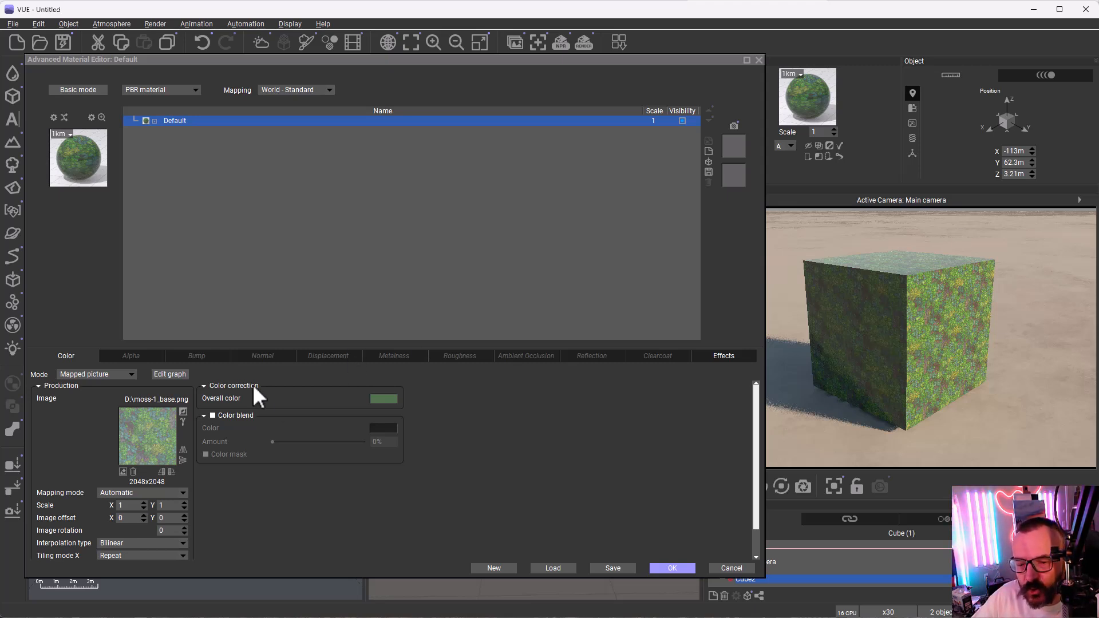
# Step: Set the material's normal channel to a mapped picture using the moss-1_nor image
pyautogui.click(272, 353)
pyautogui.click(121, 376)
pyautogui.click(74, 390)
pyautogui.click(523, 164)
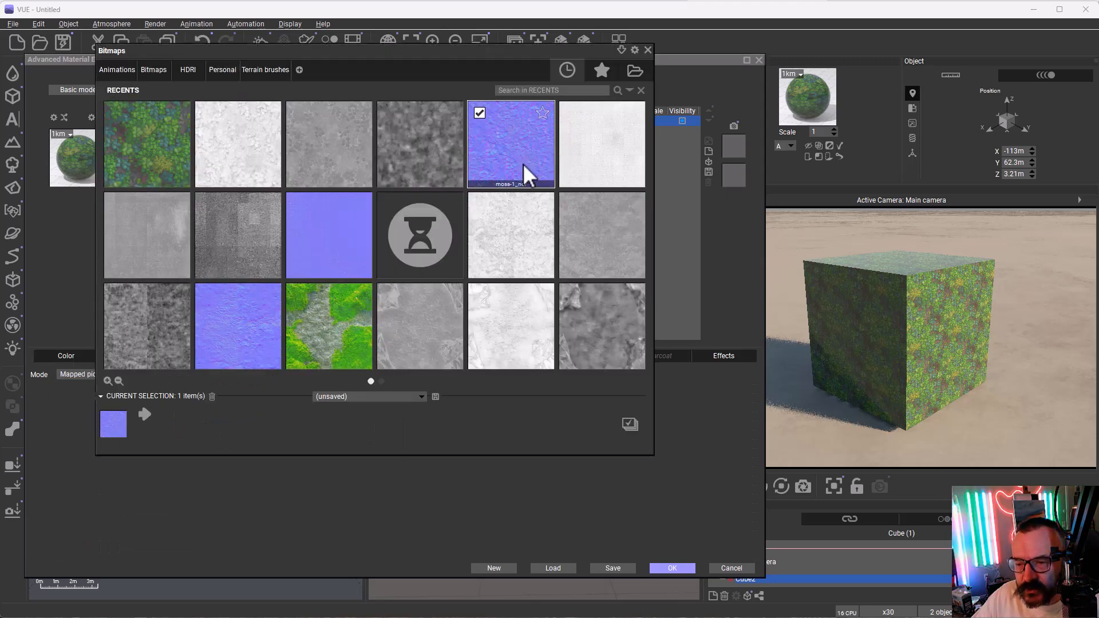
pyautogui.doubleClick(524, 163)
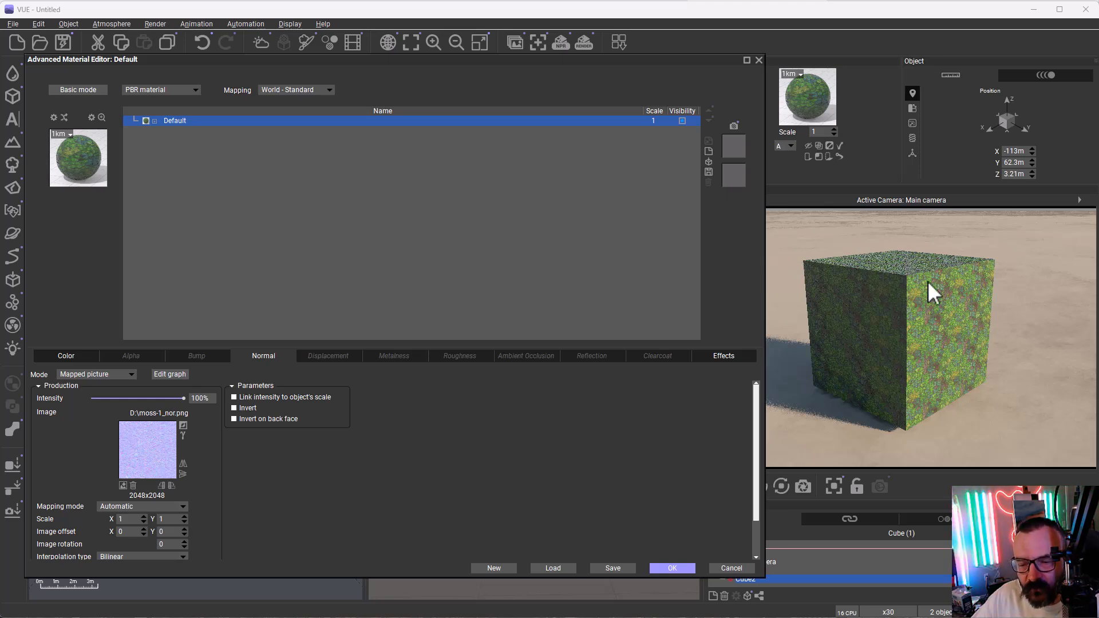
# Step: Set the material's displacement channel to a mapped picture using the moss-1_height image
pyautogui.click(330, 356)
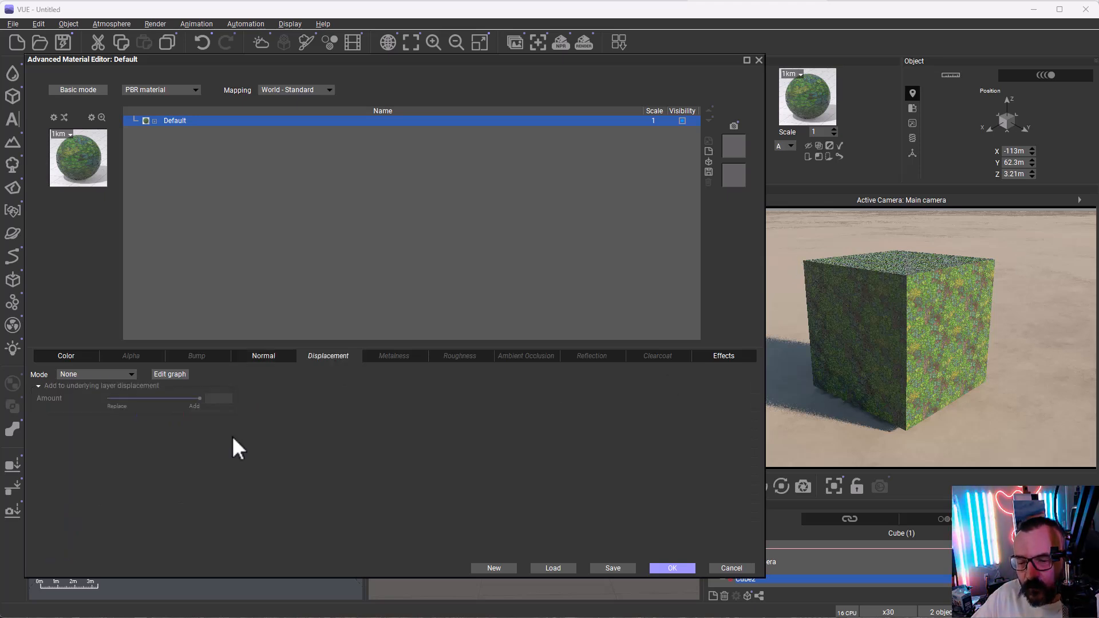
pyautogui.click(132, 378)
pyautogui.click(74, 391)
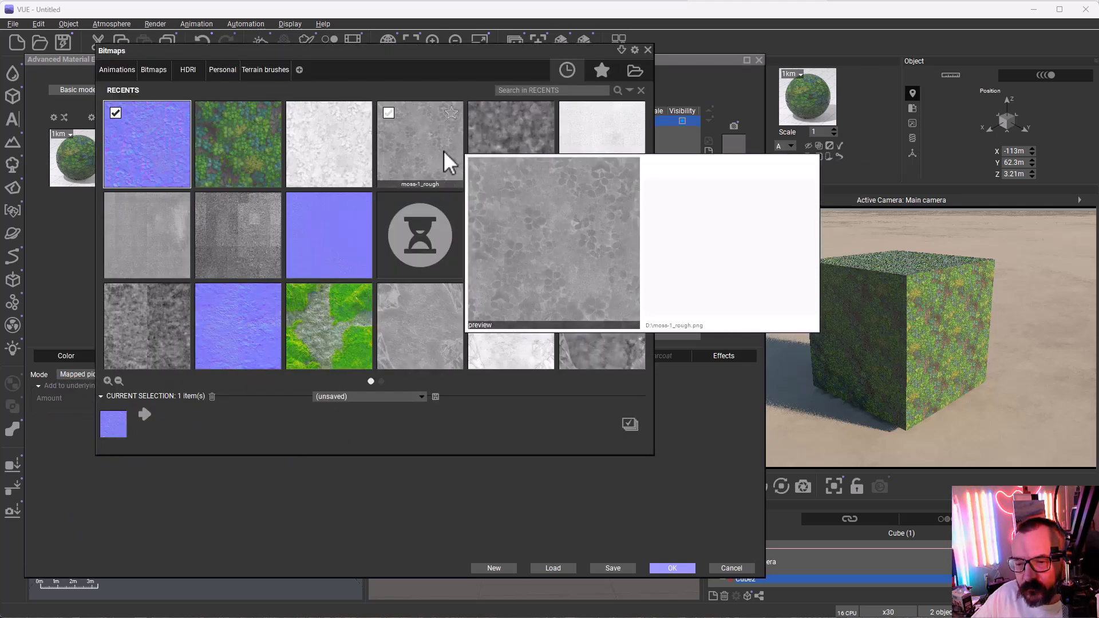
pyautogui.doubleClick(509, 144)
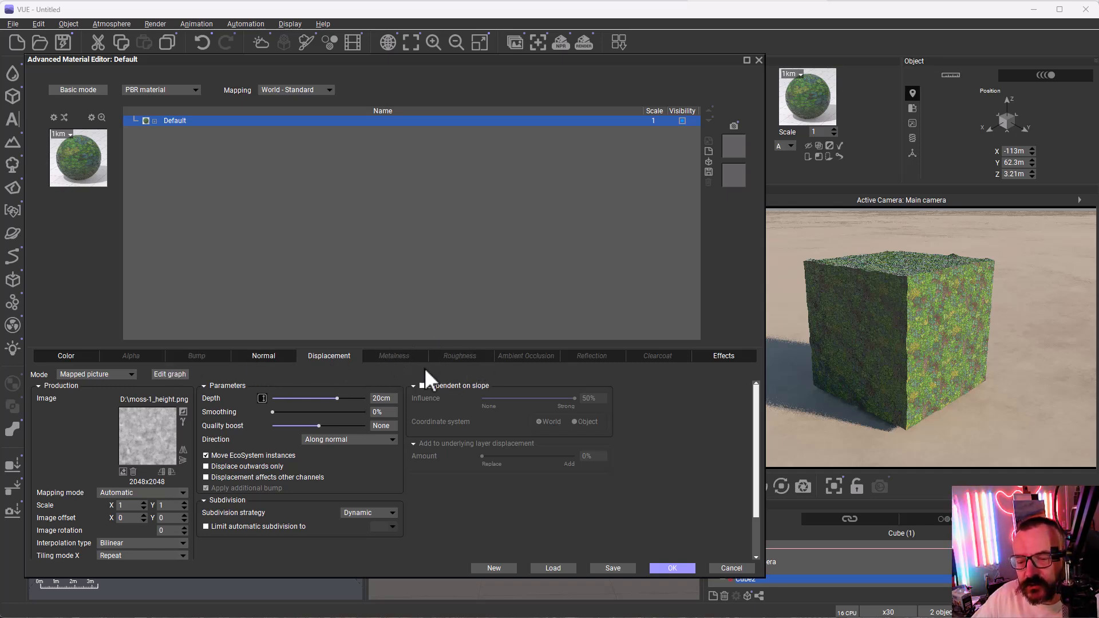
# Step: Set the material's roughness channel to a mapped picture using the moss-1_rough image
pyautogui.click(448, 360)
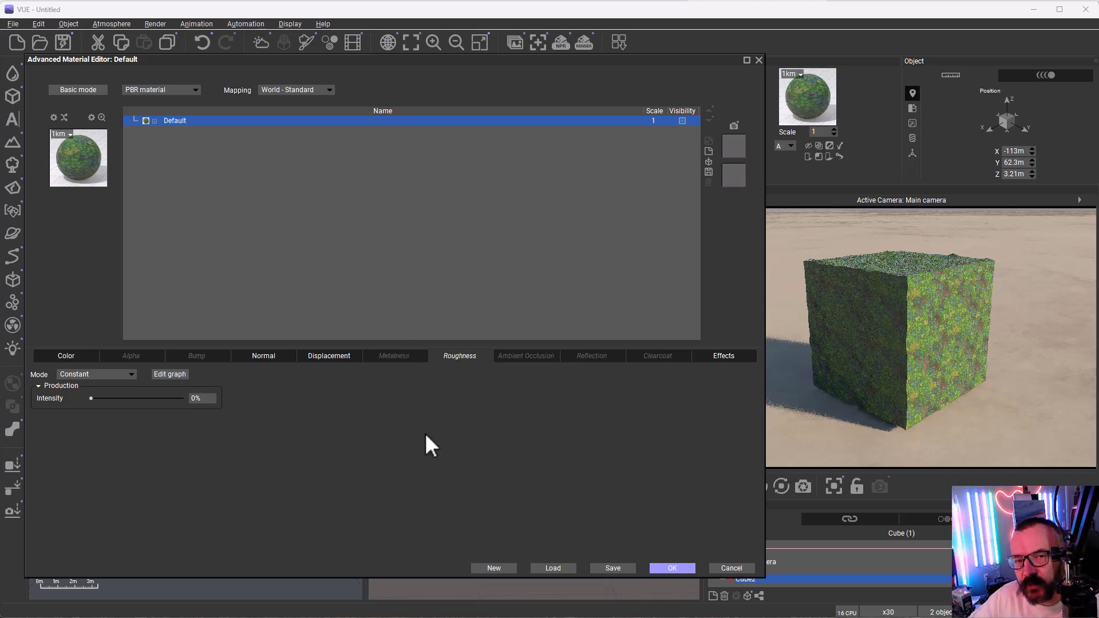
pyautogui.click(99, 374)
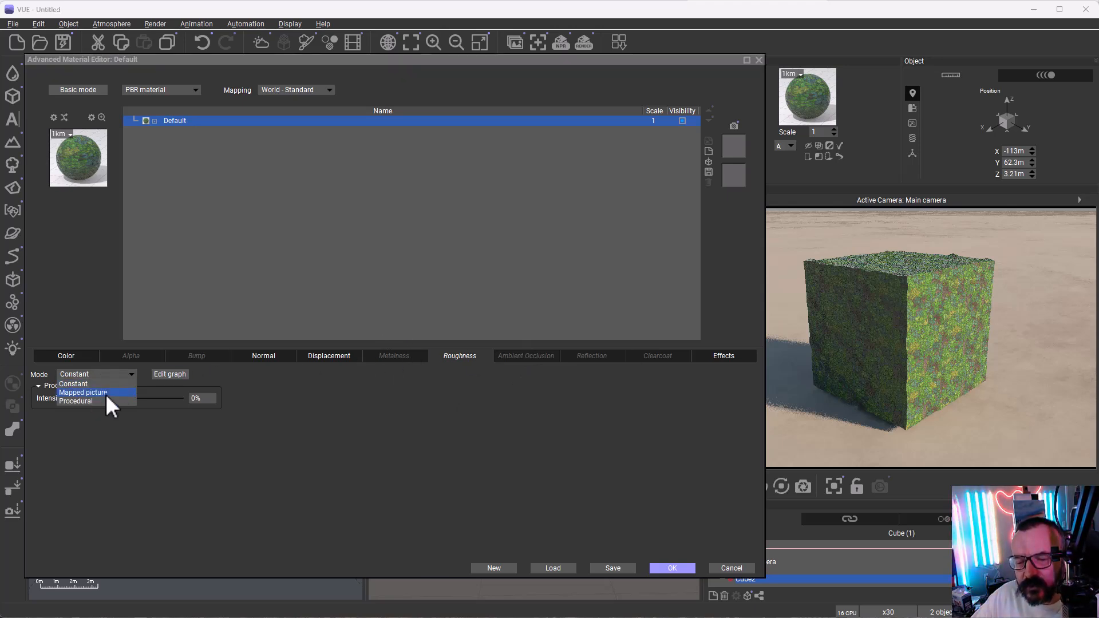
pyautogui.click(105, 393)
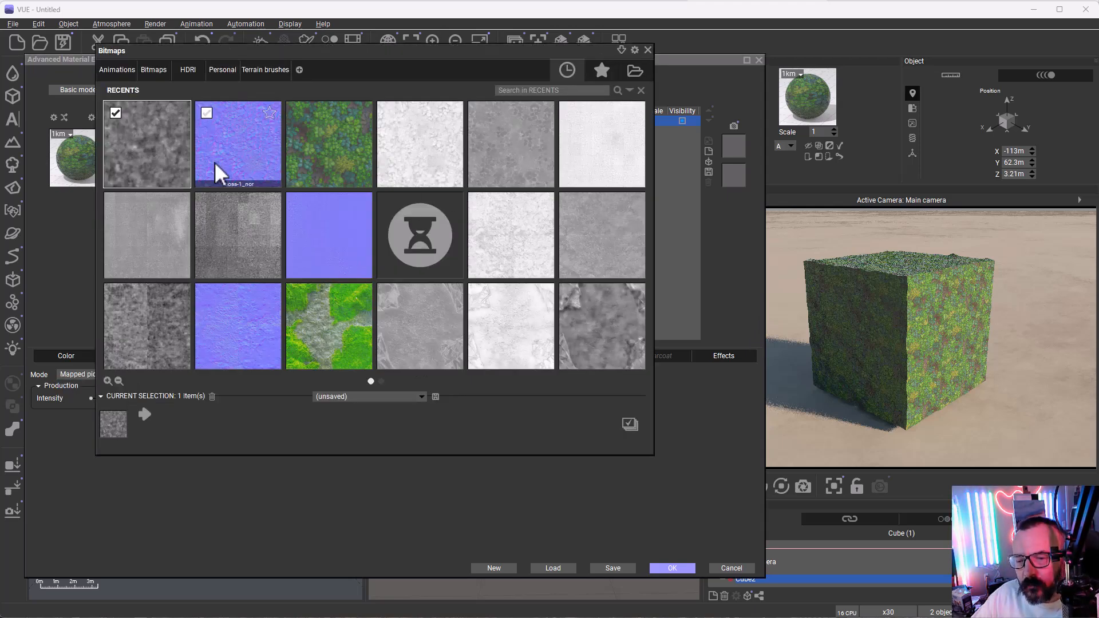
pyautogui.click(508, 160)
pyautogui.doubleClick(508, 159)
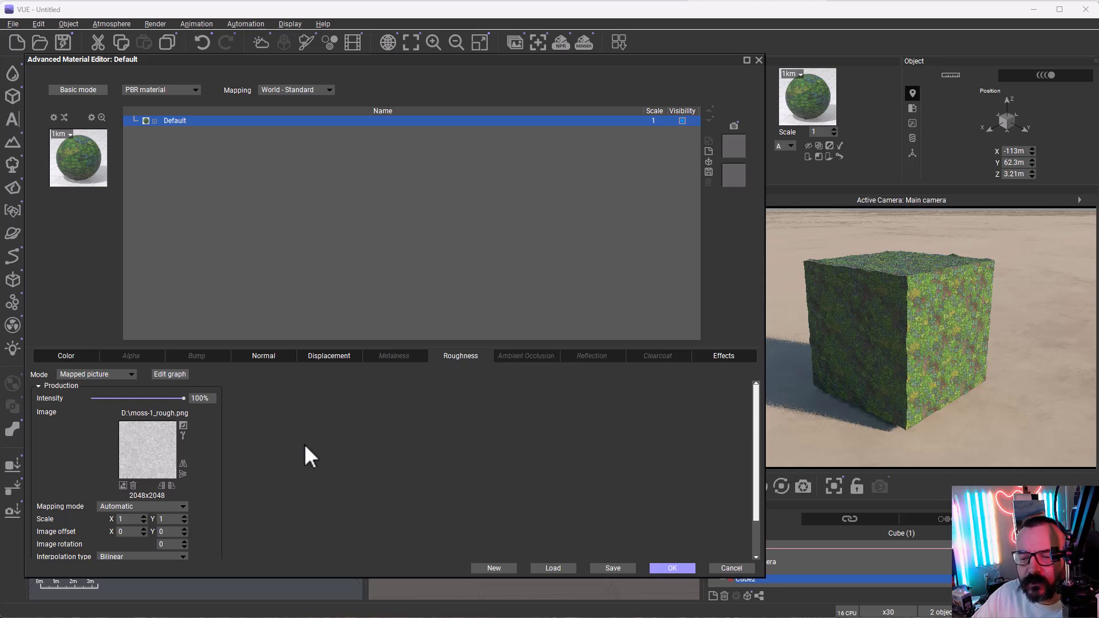
# Step: Set the material's ambient occlusion channel to a mapped picture using the moss-1_occ image
pyautogui.click(524, 366)
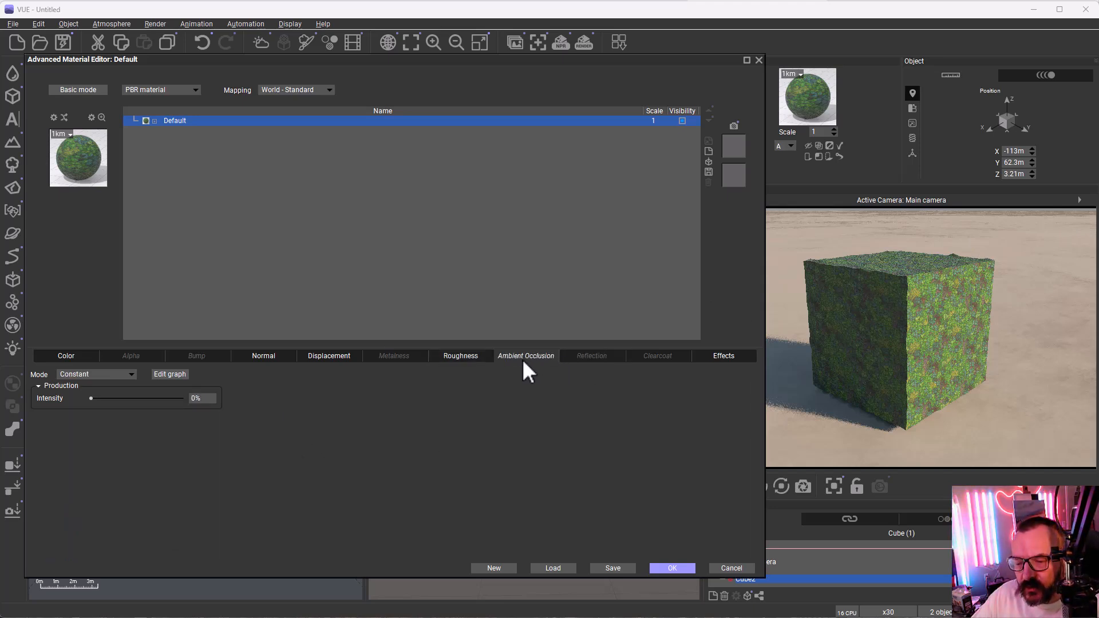
pyautogui.click(131, 375)
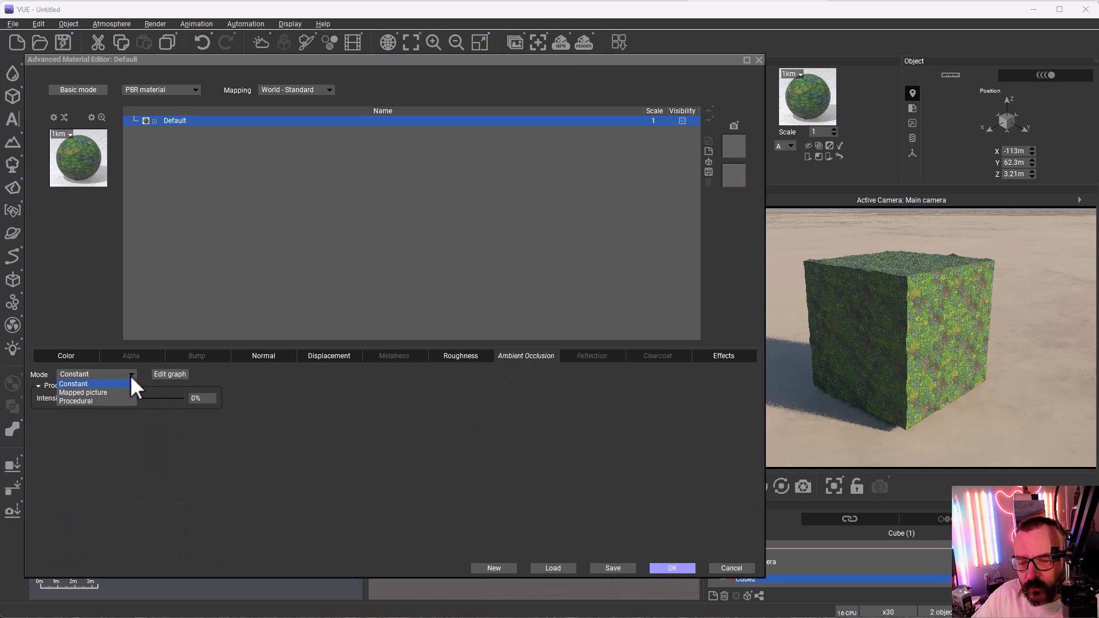
pyautogui.click(83, 392)
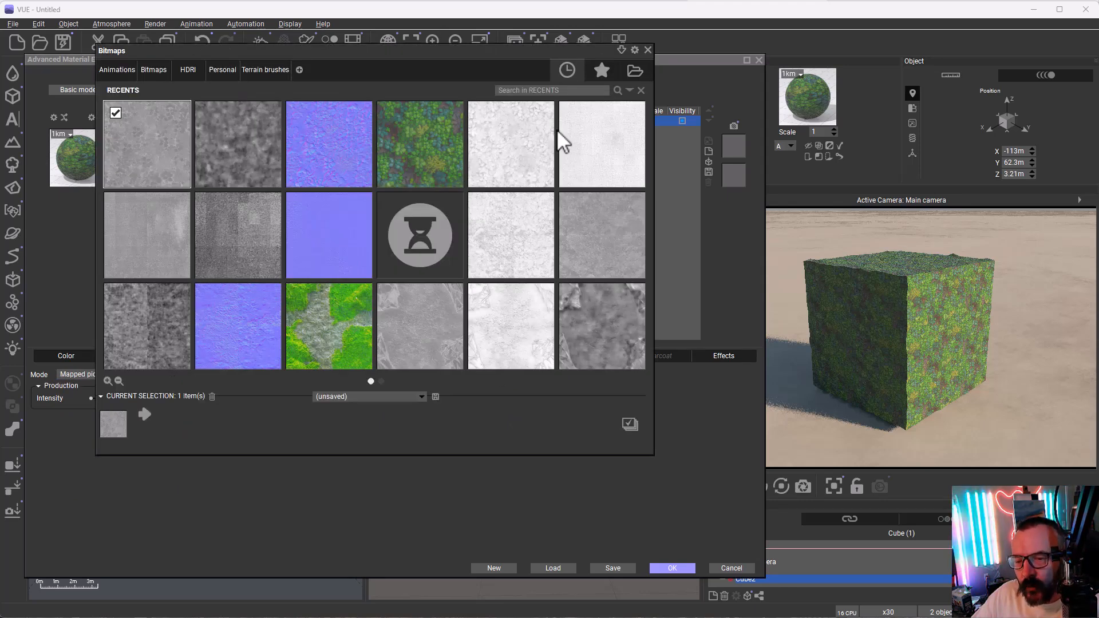
pyautogui.doubleClick(490, 147)
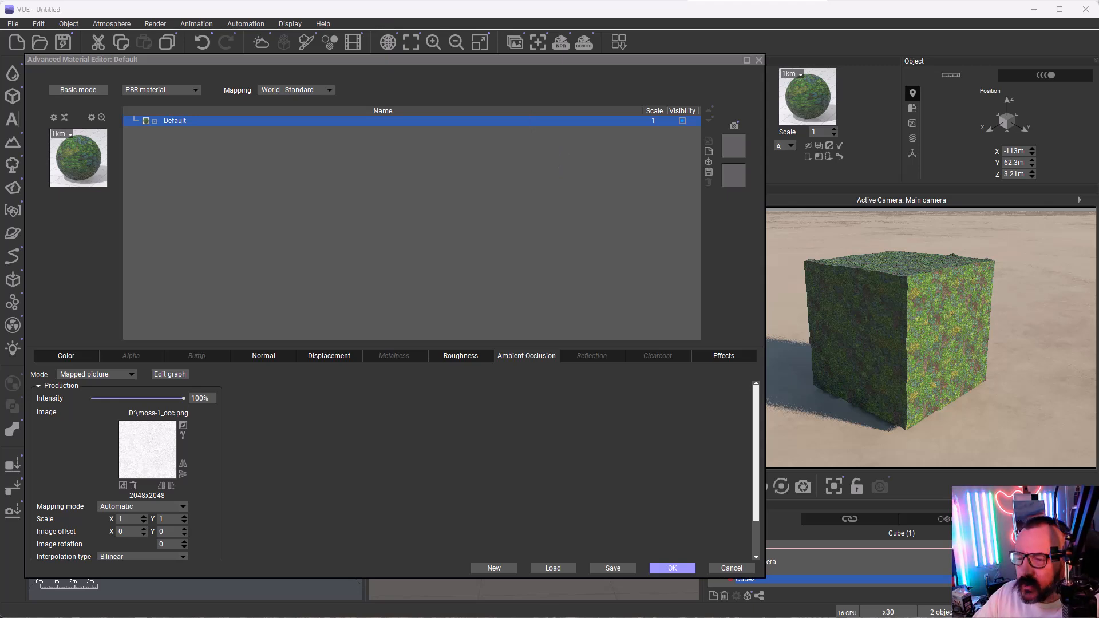
# Step: Switch to the browser and look through the Midjourney gallery for generated pebble, ground cover, moss, rock and metal images usable as textures
pyautogui.click(504, 1)
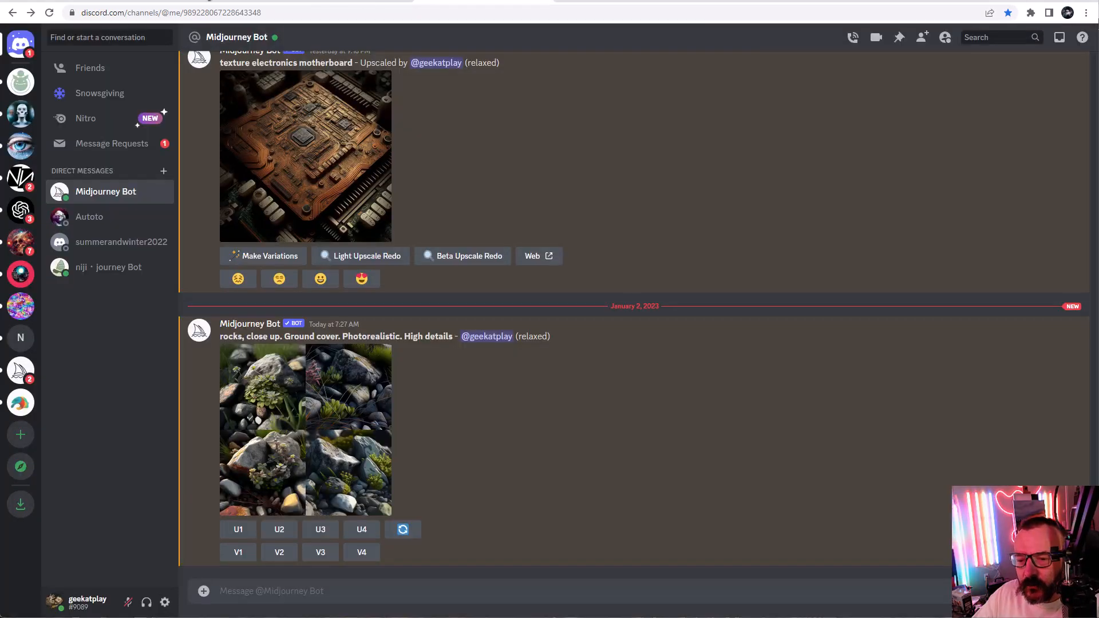
pyautogui.click(631, 7)
pyautogui.scroll(-4, 641, 279)
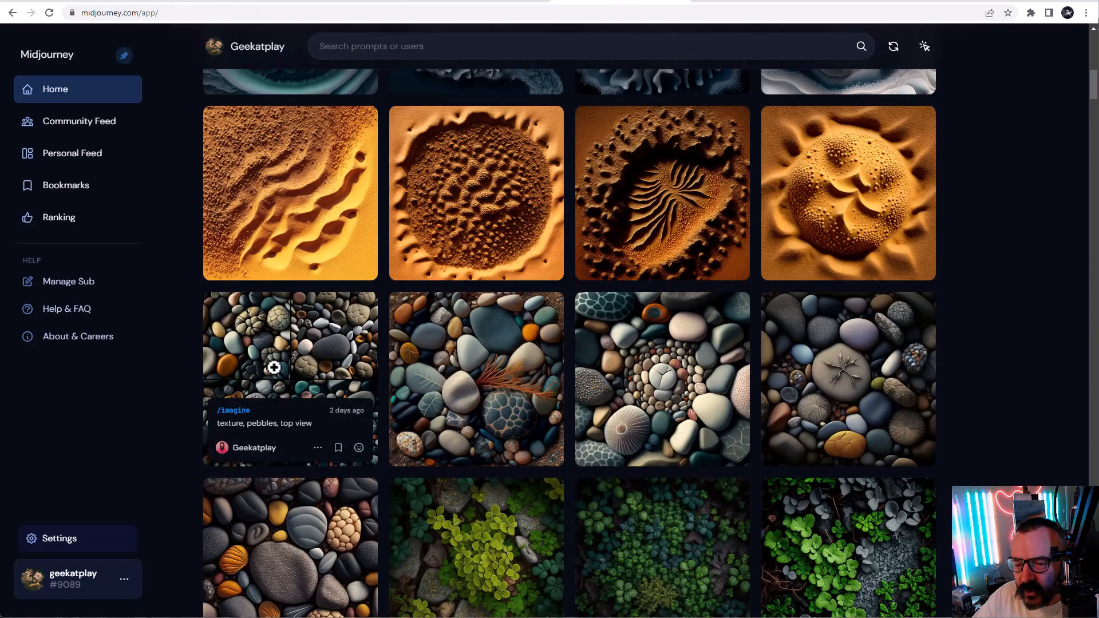
pyautogui.scroll(-2, 792, 399)
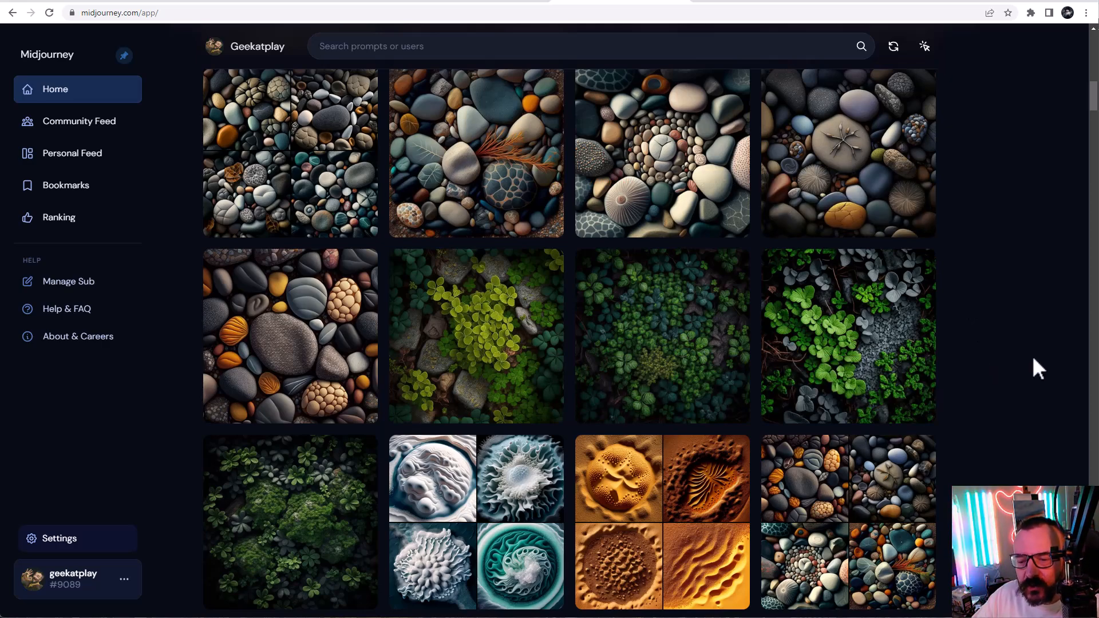
pyautogui.scroll(-5, 555, 241)
pyautogui.scroll(-3, 933, 321)
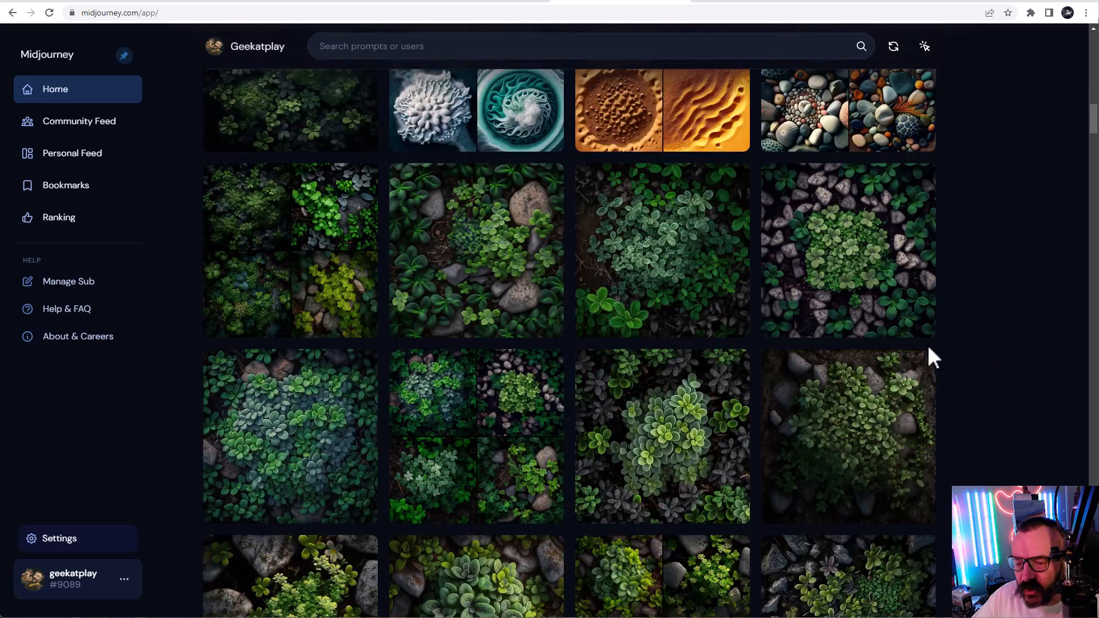
pyautogui.scroll(-7, 796, 303)
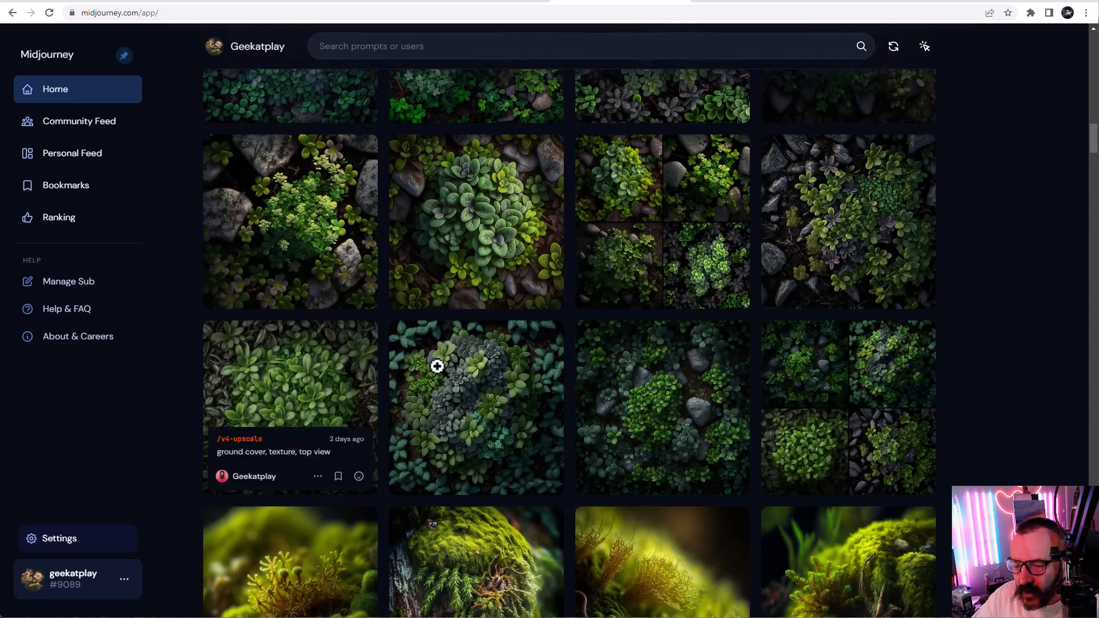
pyautogui.scroll(-3, 398, 399)
pyautogui.scroll(-6, 758, 361)
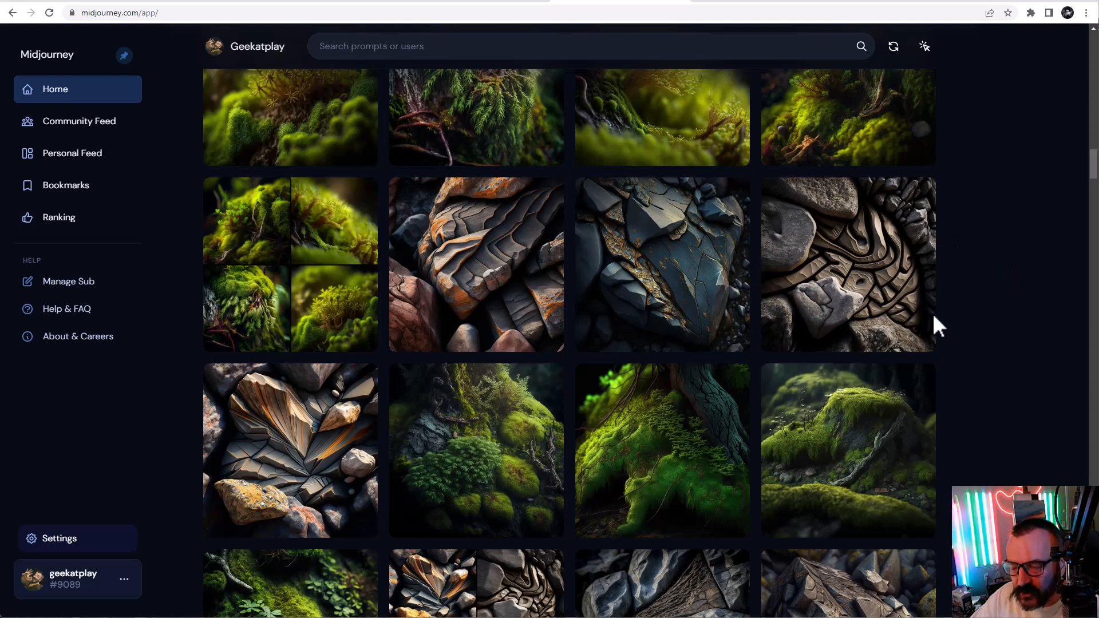
pyautogui.scroll(-5, 843, 301)
pyautogui.scroll(-8, 843, 304)
pyautogui.scroll(-3, 574, 438)
pyautogui.scroll(-5, 745, 445)
pyautogui.scroll(-4, 641, 342)
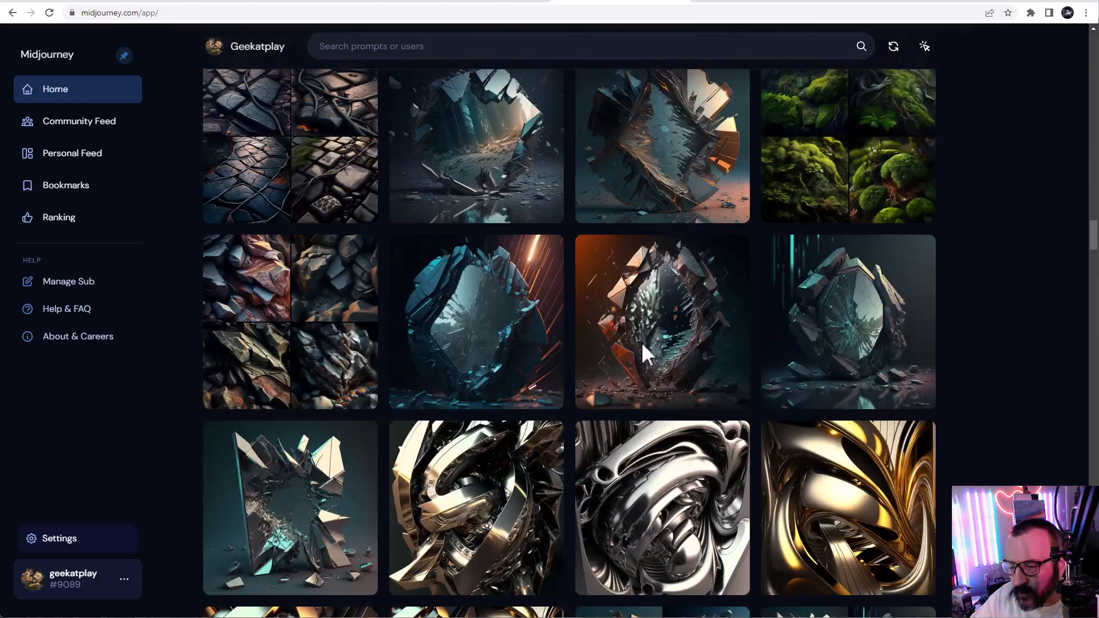
pyautogui.scroll(2, 642, 341)
pyautogui.scroll(-4, 642, 342)
pyautogui.scroll(-3, 841, 344)
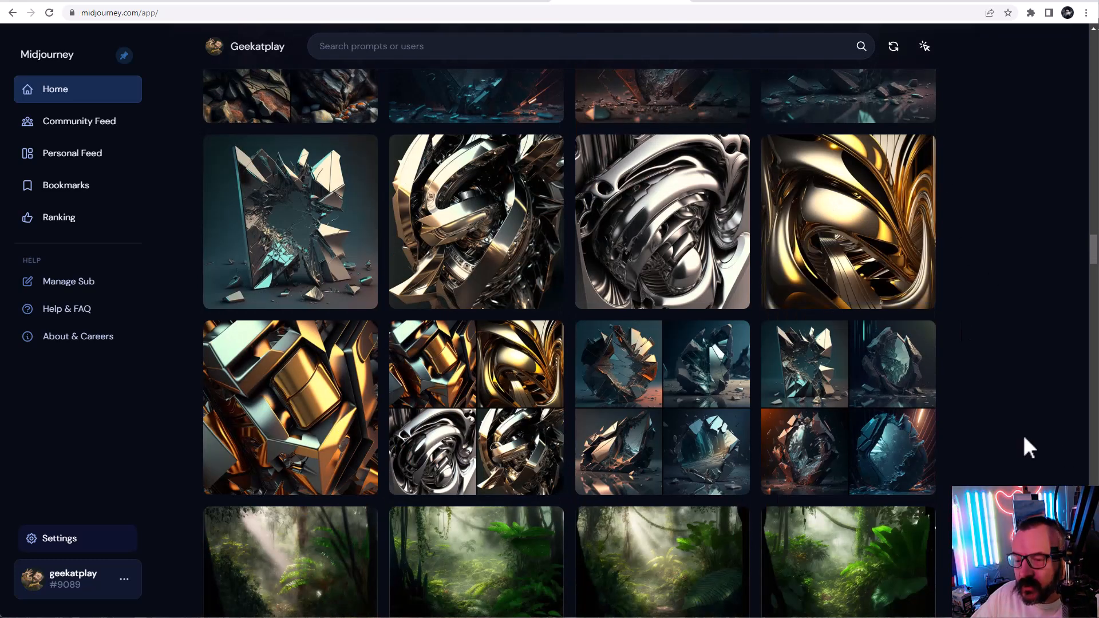
# Step: View the Materialize image-to-material tool's web page and read its overview
pyautogui.click(327, 3)
pyautogui.scroll(5, 292, 119)
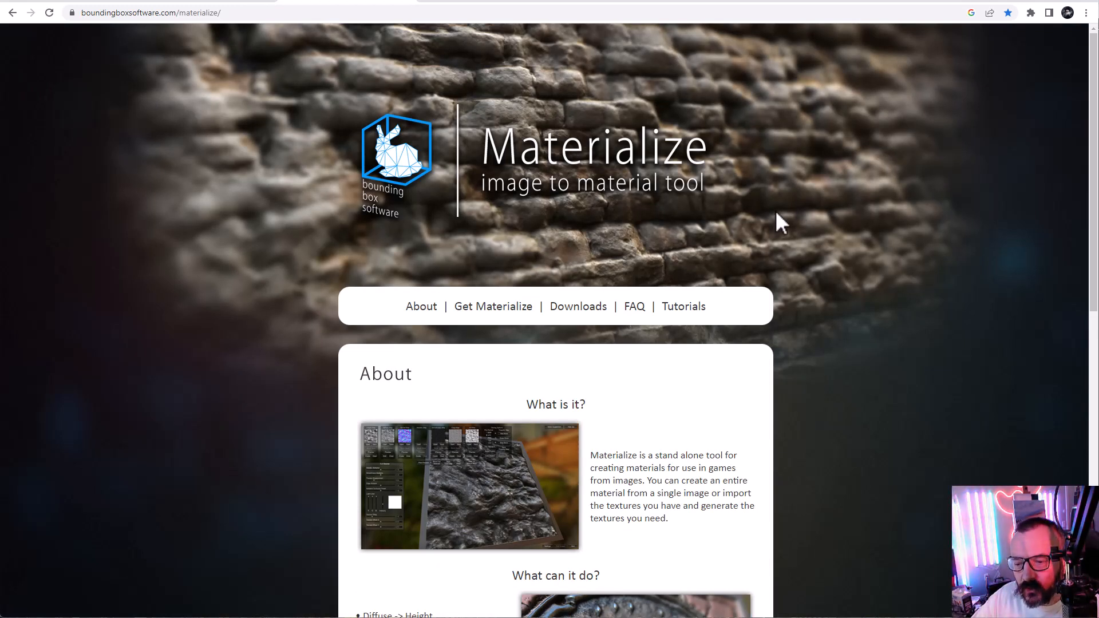
pyautogui.scroll(-3, 775, 210)
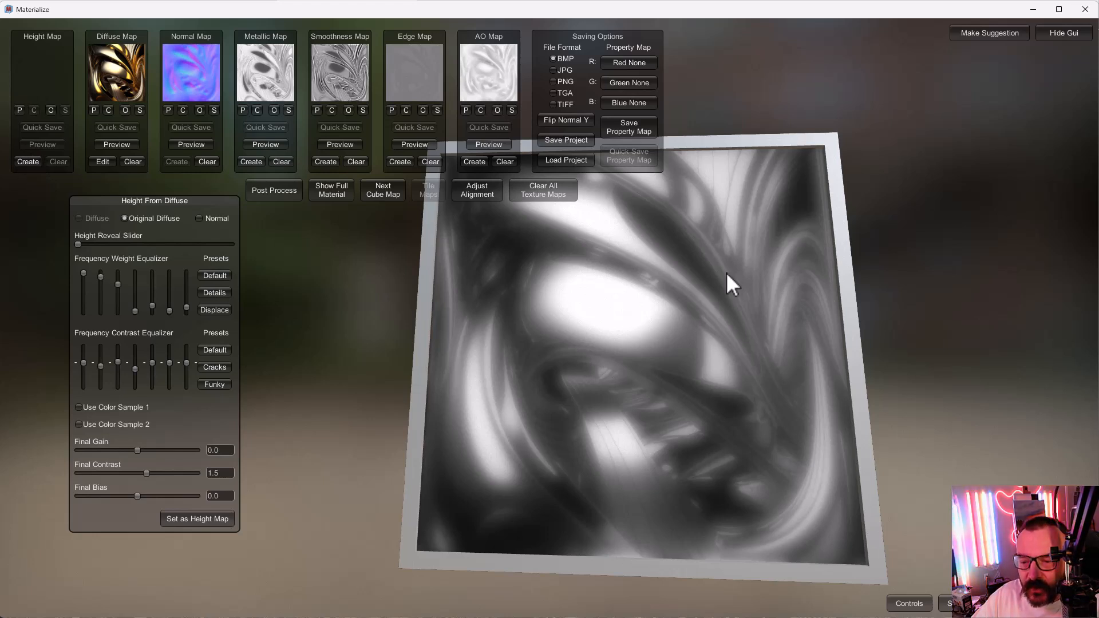
# Step: In Materialize, move the height reveal to its minimum and set the result generated from the original diffuse as the height map
pyautogui.moveTo(91, 243); pyautogui.dragTo(49, 240)
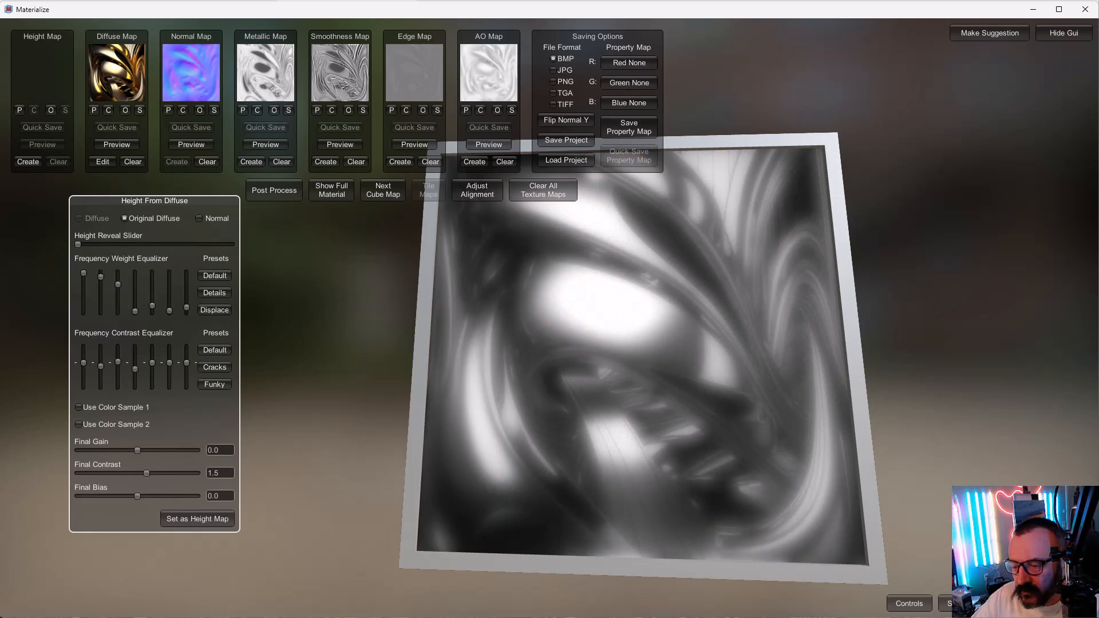
pyautogui.click(229, 519)
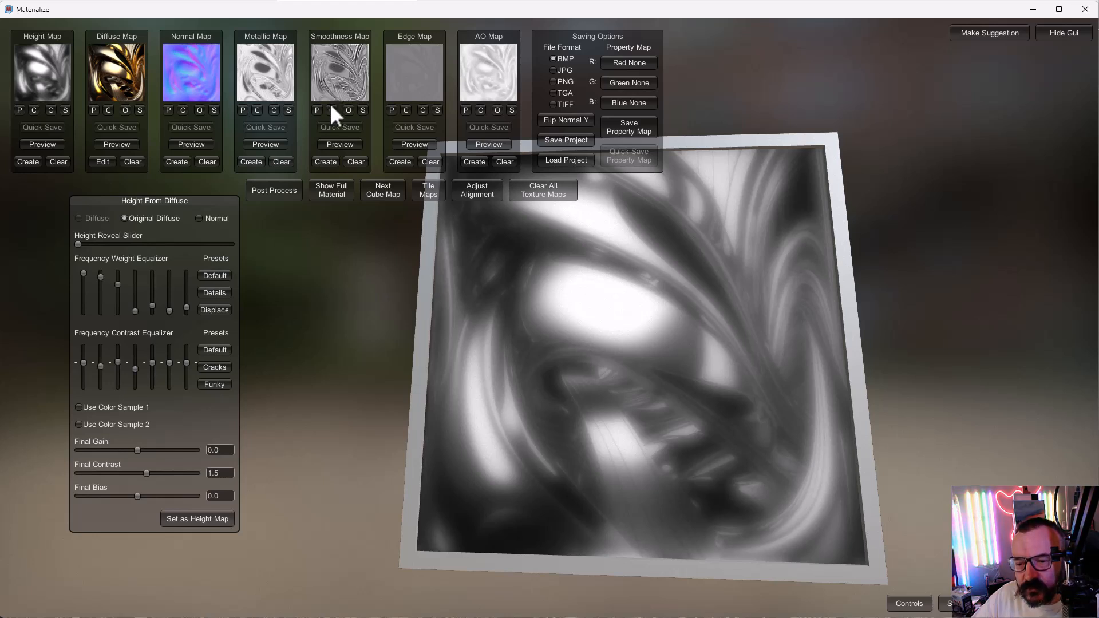
# Step: Preview the smoothness map on the model and minimize the Materialize window
pyautogui.click(339, 146)
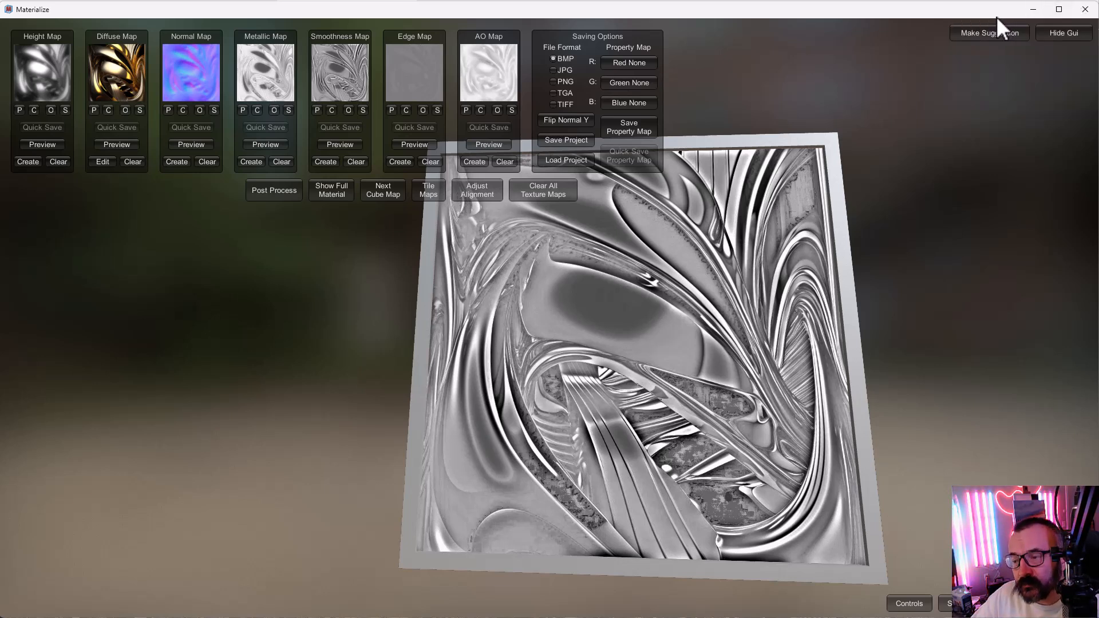
pyautogui.click(1032, 10)
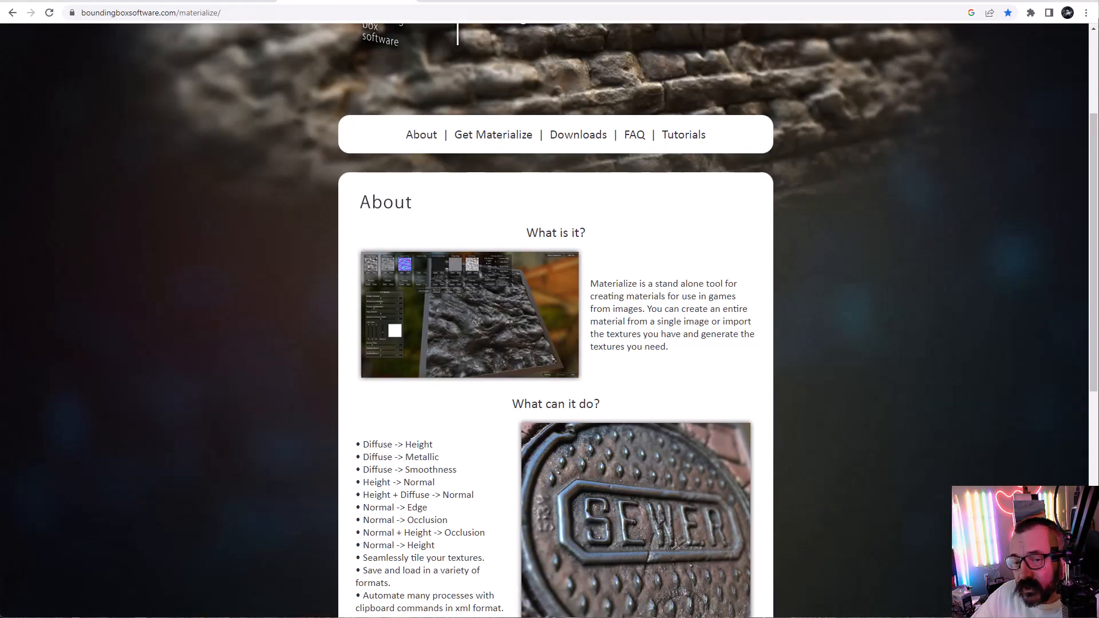
# Step: View the ArmorLab website's home page and read its overview of AI-powered texture authoring and photo-to-material generation
pyautogui.click(54, 4)
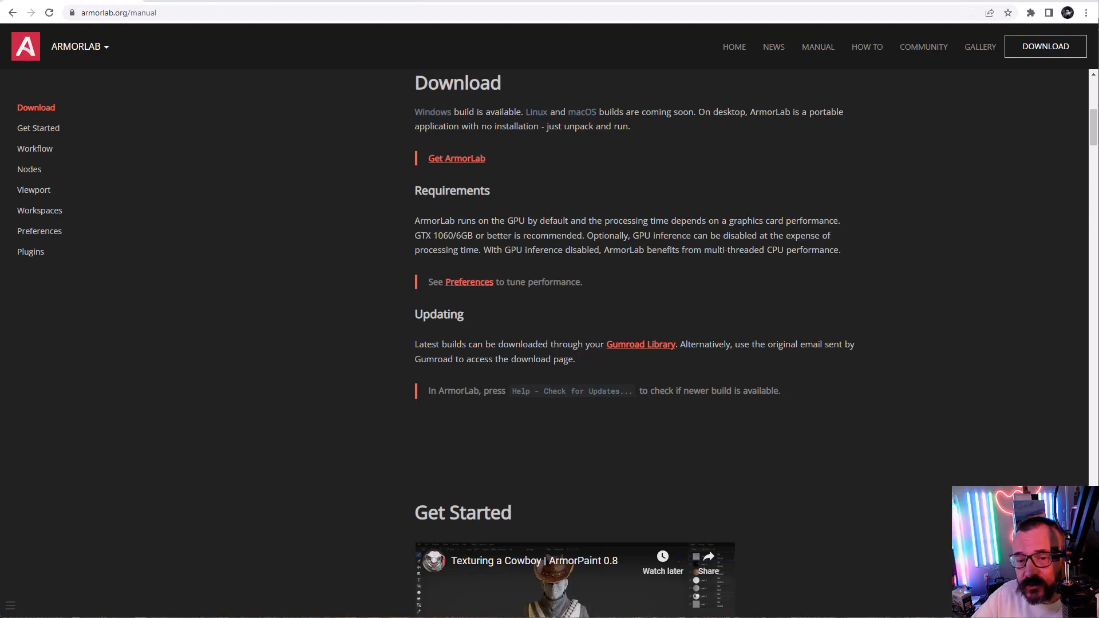
pyautogui.scroll(8, 330, 141)
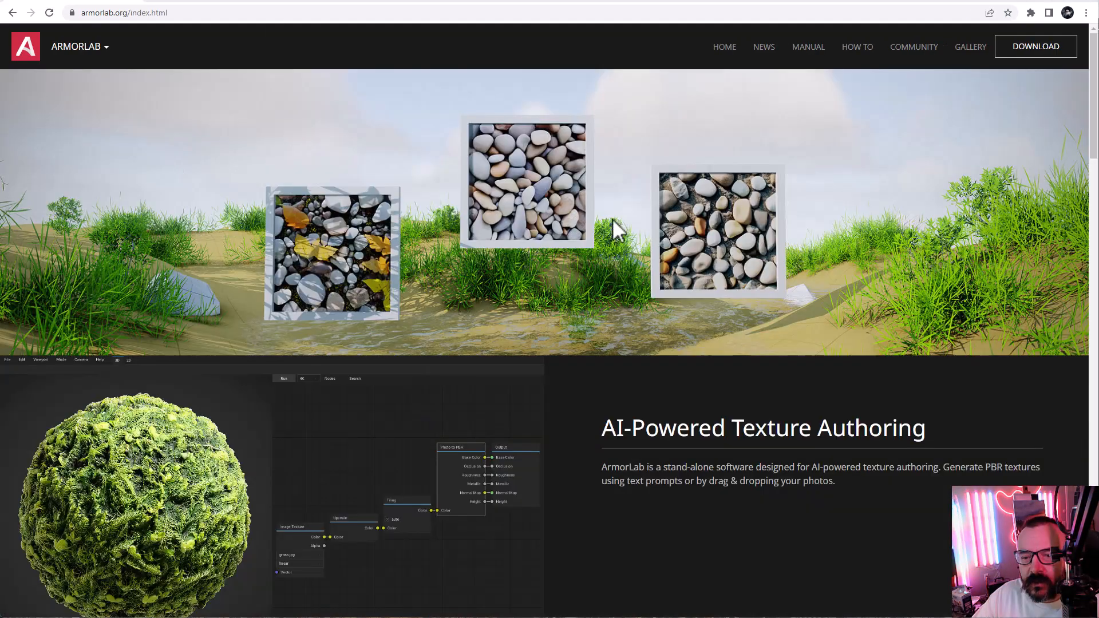
pyautogui.scroll(-8, 563, 277)
pyautogui.scroll(6, 376, 228)
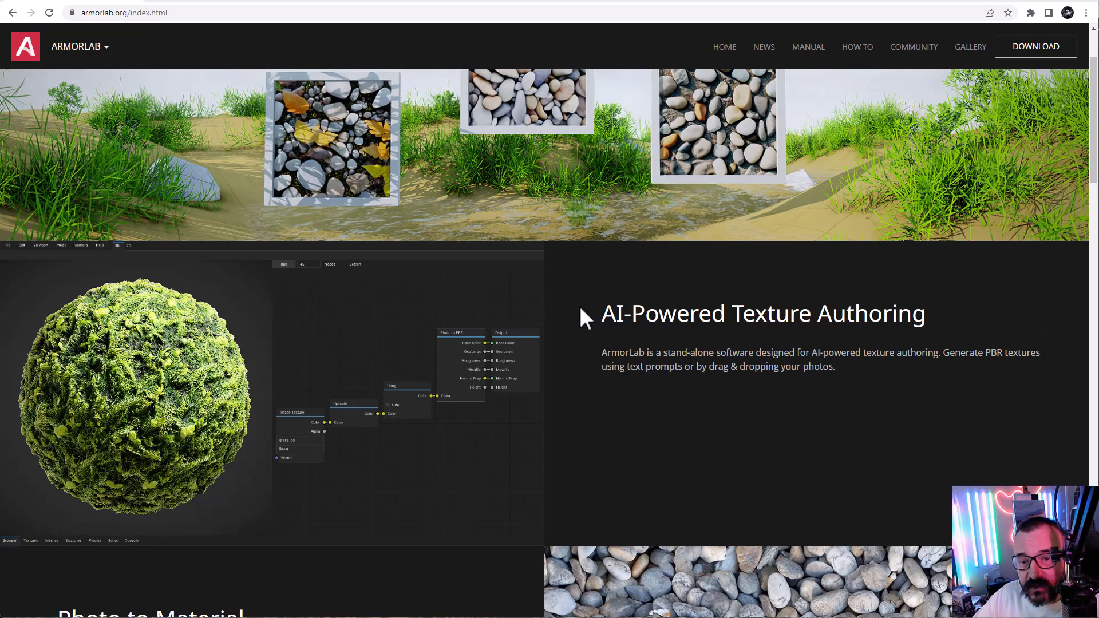
pyautogui.scroll(-2, 551, 319)
pyautogui.scroll(1, 551, 319)
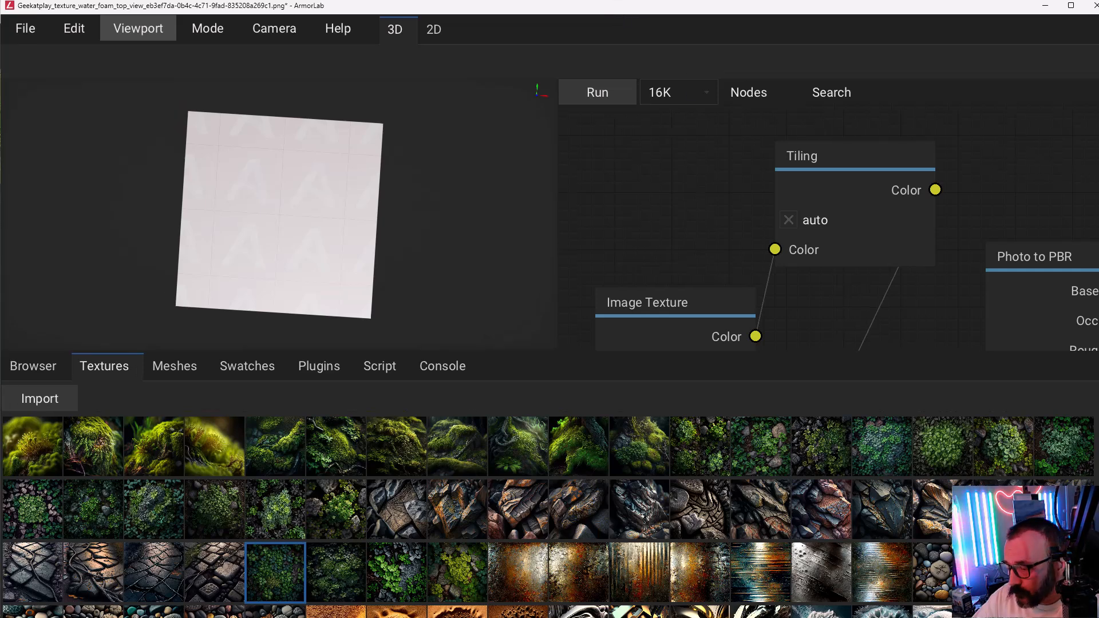
# Step: Look through the armory3d/armorlab GitHub repository in the browser, including its README notes and platform build instructions
pyautogui.moveTo(1098, 309); pyautogui.dragTo(1098, 309)
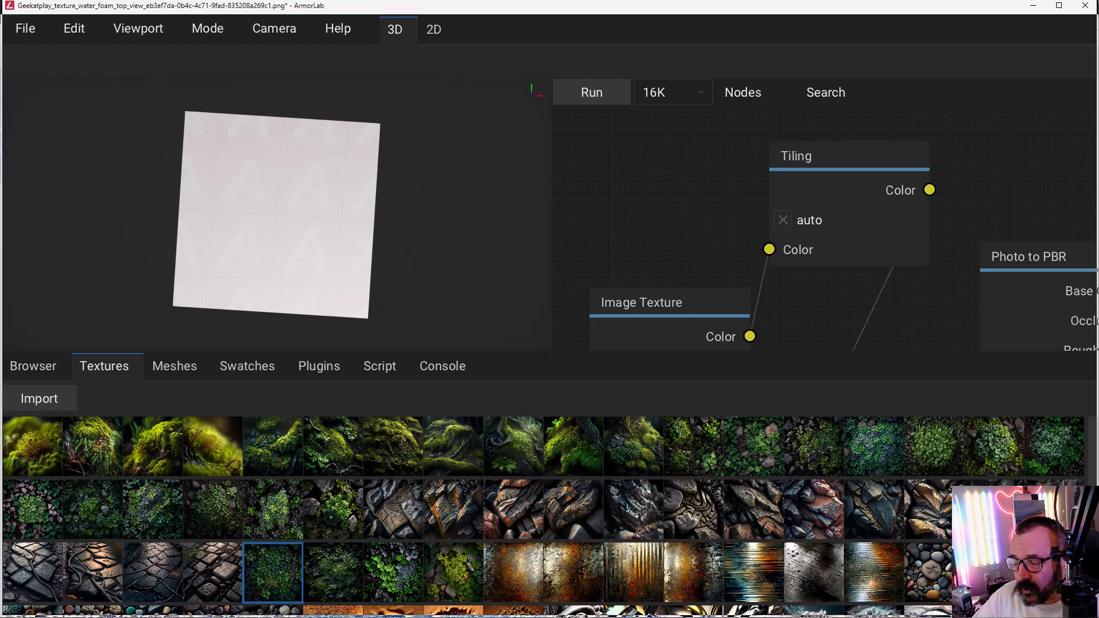
pyautogui.moveTo(1098, 617); pyautogui.dragTo(1098, 617)
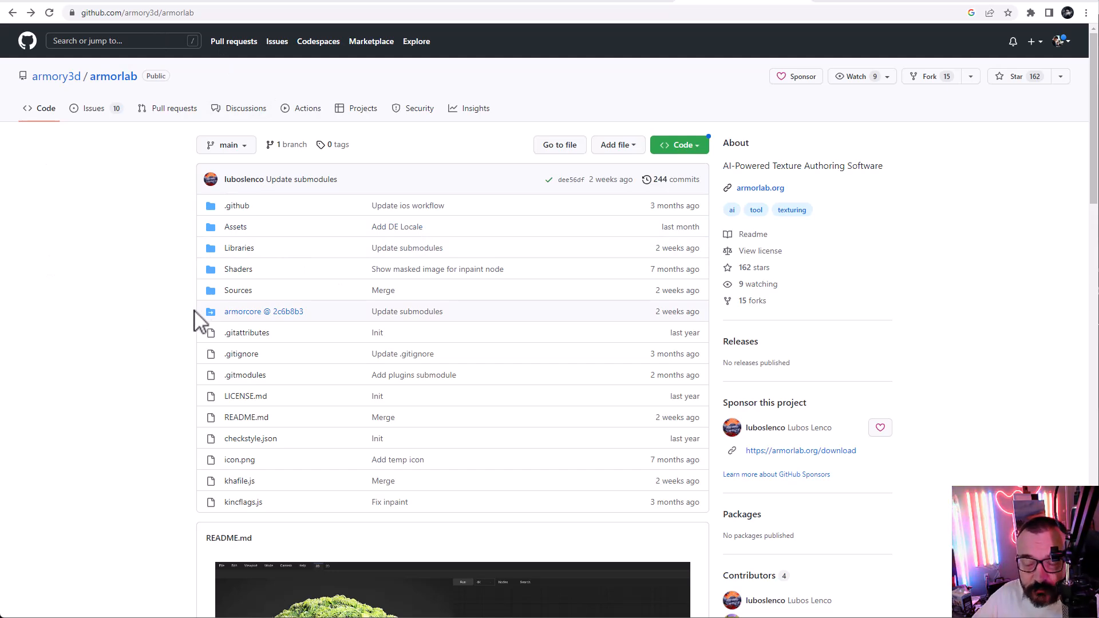
pyautogui.scroll(-8, 166, 355)
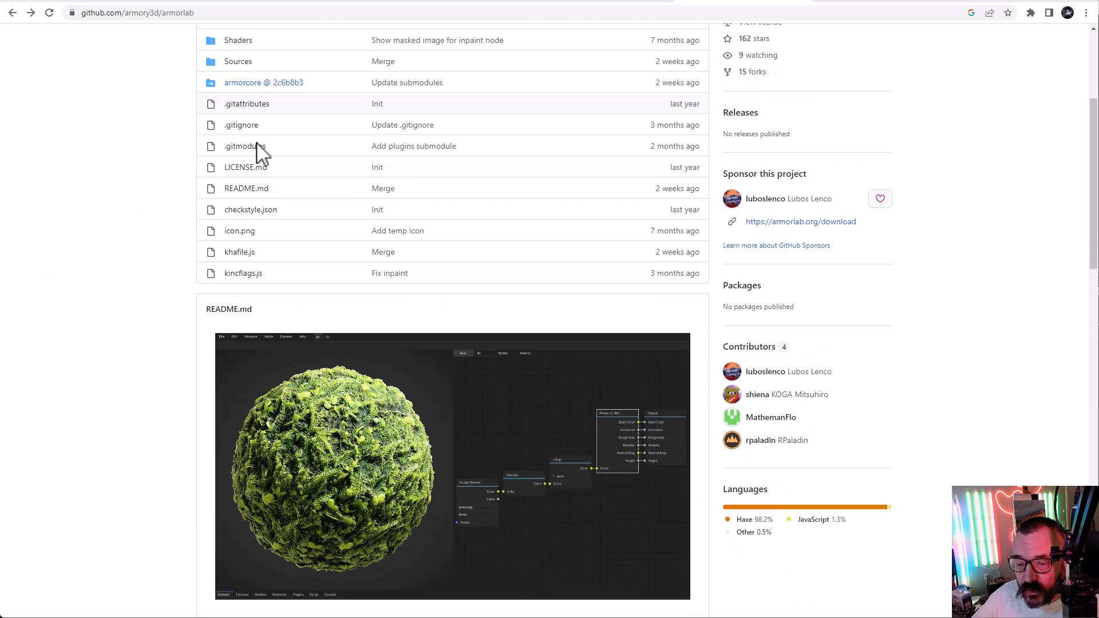
pyautogui.scroll(-16, 175, 339)
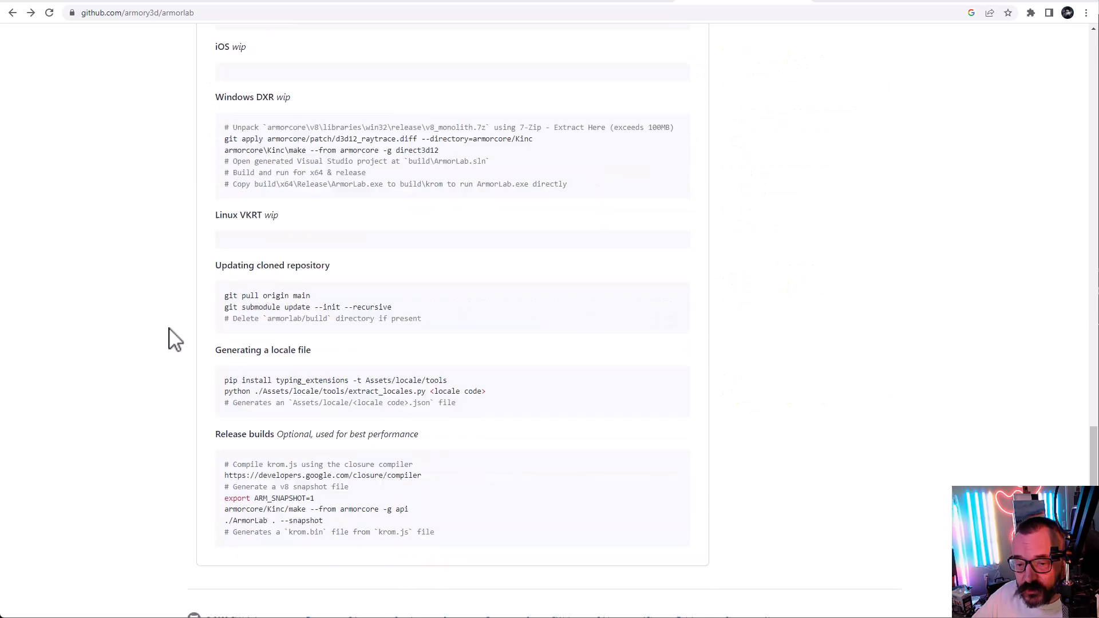
pyautogui.scroll(16, 415, 284)
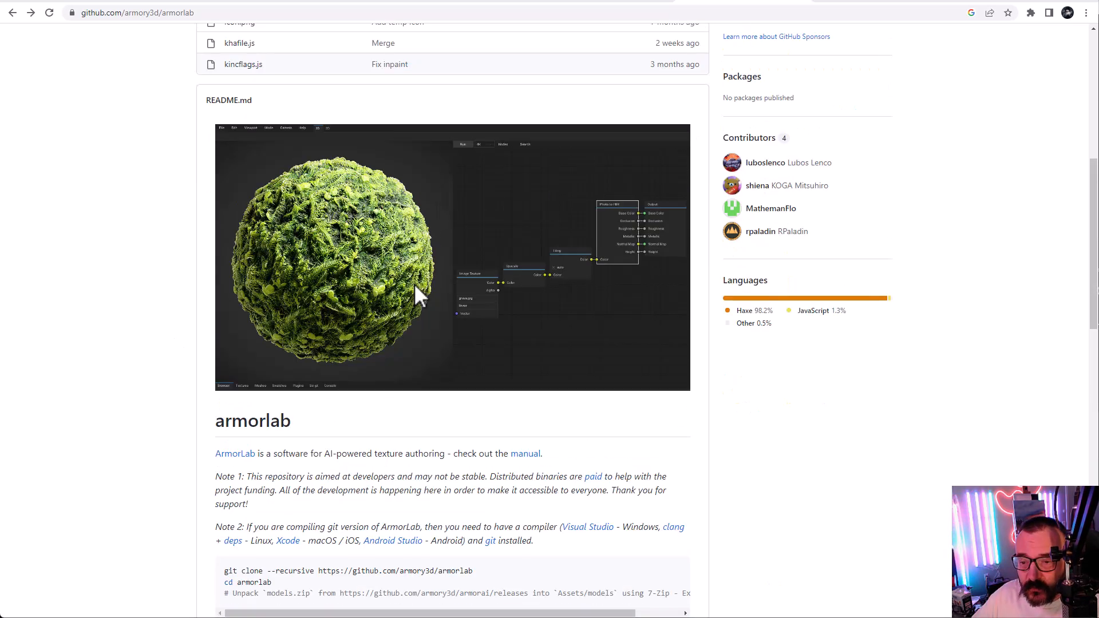
pyautogui.scroll(1, 414, 284)
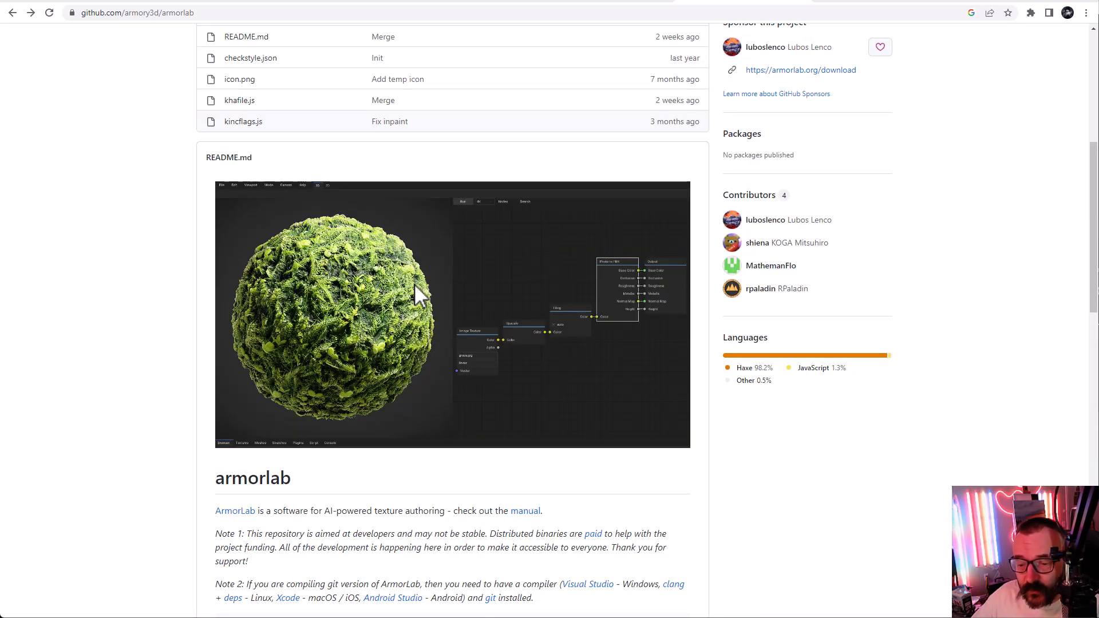
pyautogui.scroll(-10, 414, 284)
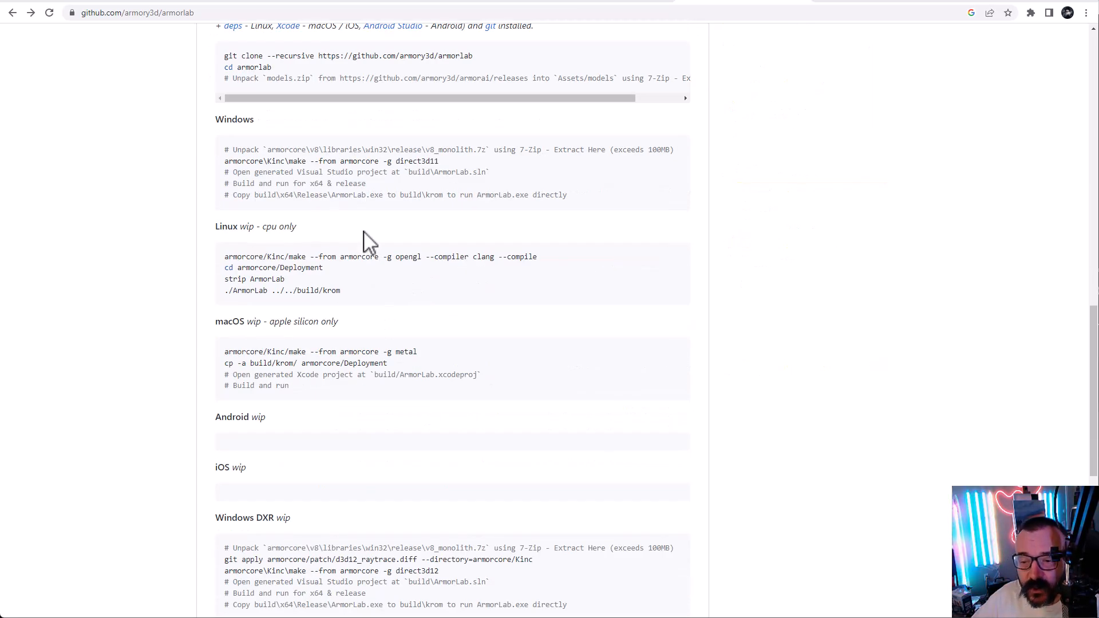
pyautogui.scroll(9, 366, 236)
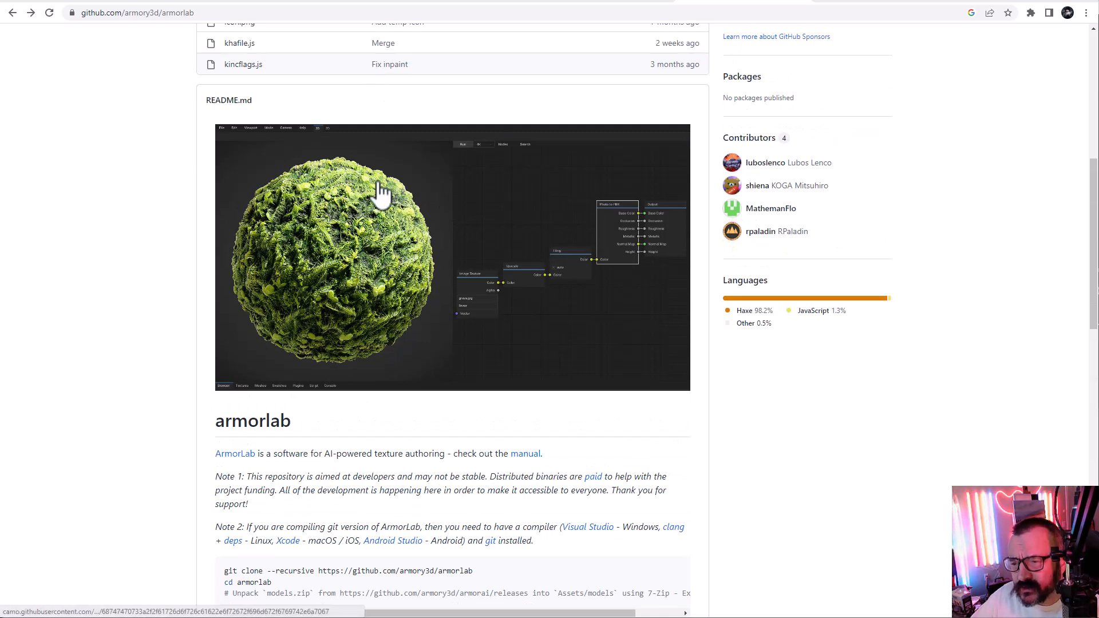
pyautogui.scroll(6, 380, 191)
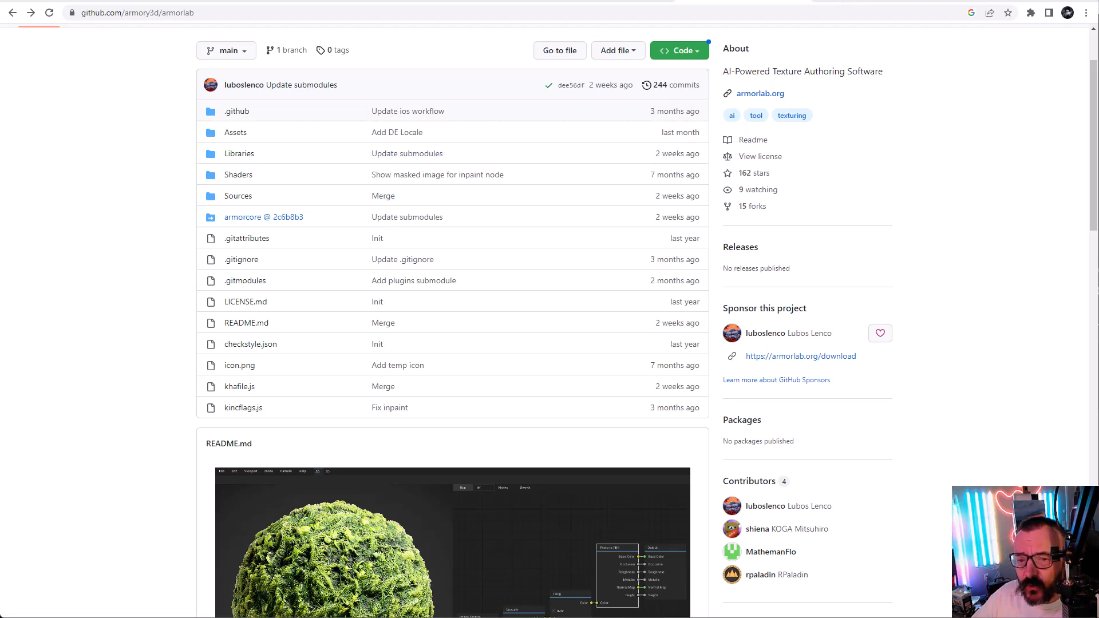
# Step: Return to the ArmorLab website, open its download page and review the ArmorLab Preview notes and product listing
pyautogui.click(76, 2)
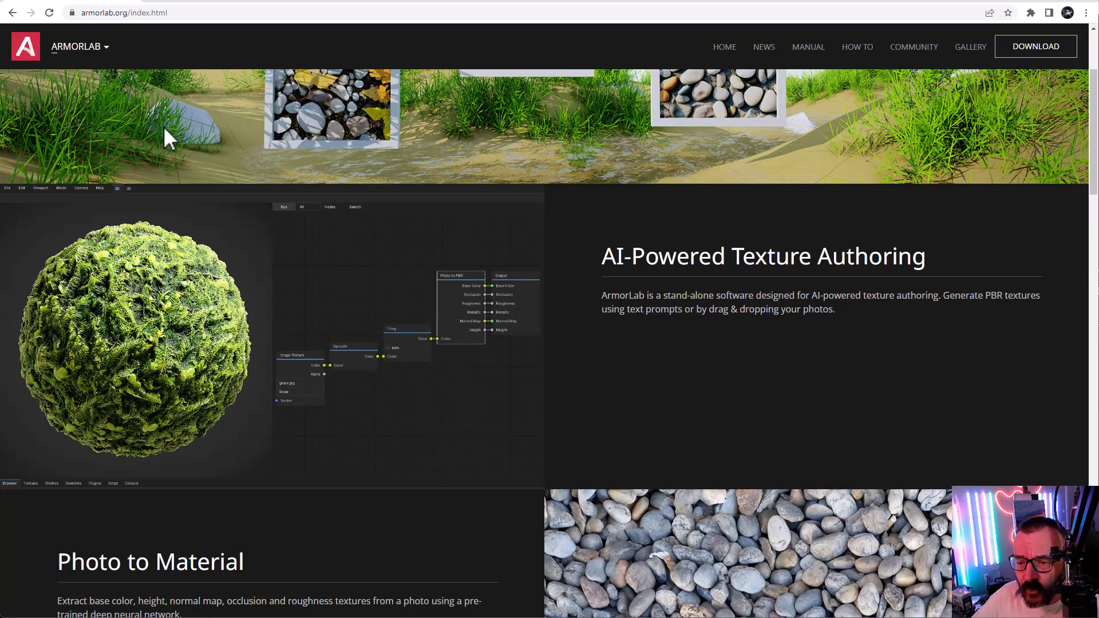
pyautogui.click(1031, 52)
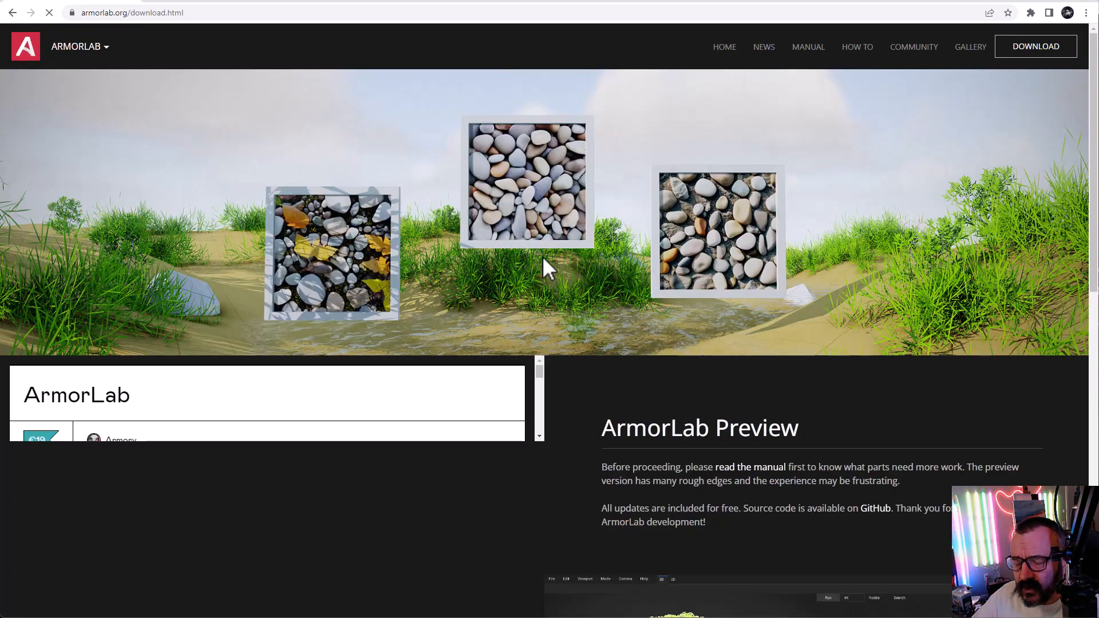
pyautogui.scroll(-5, 543, 256)
pyautogui.scroll(-4, 438, 290)
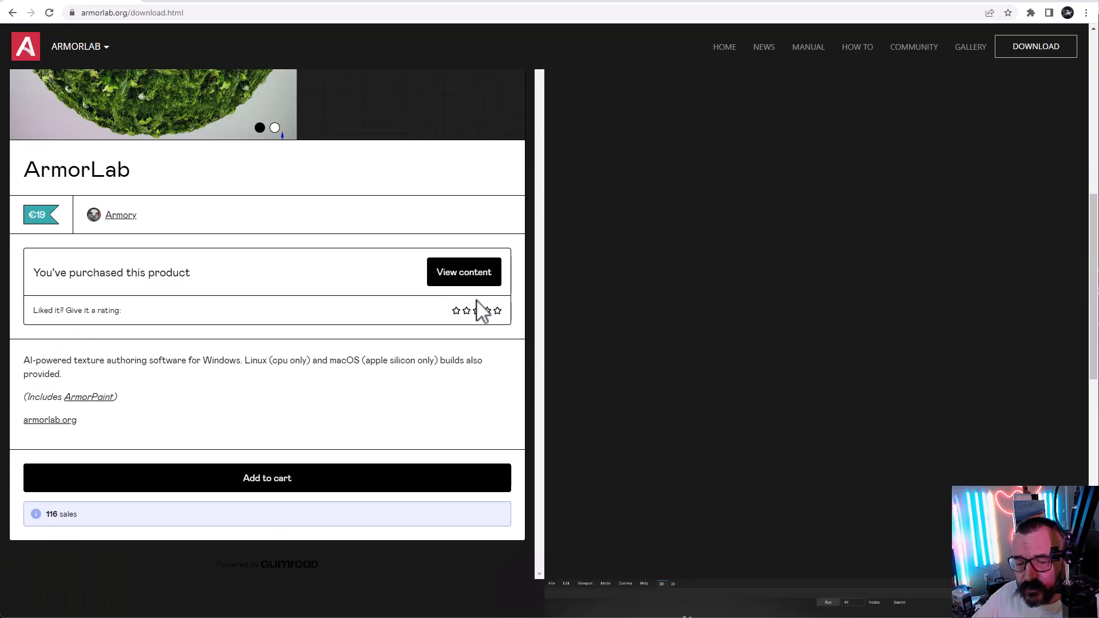
pyautogui.scroll(7, 522, 366)
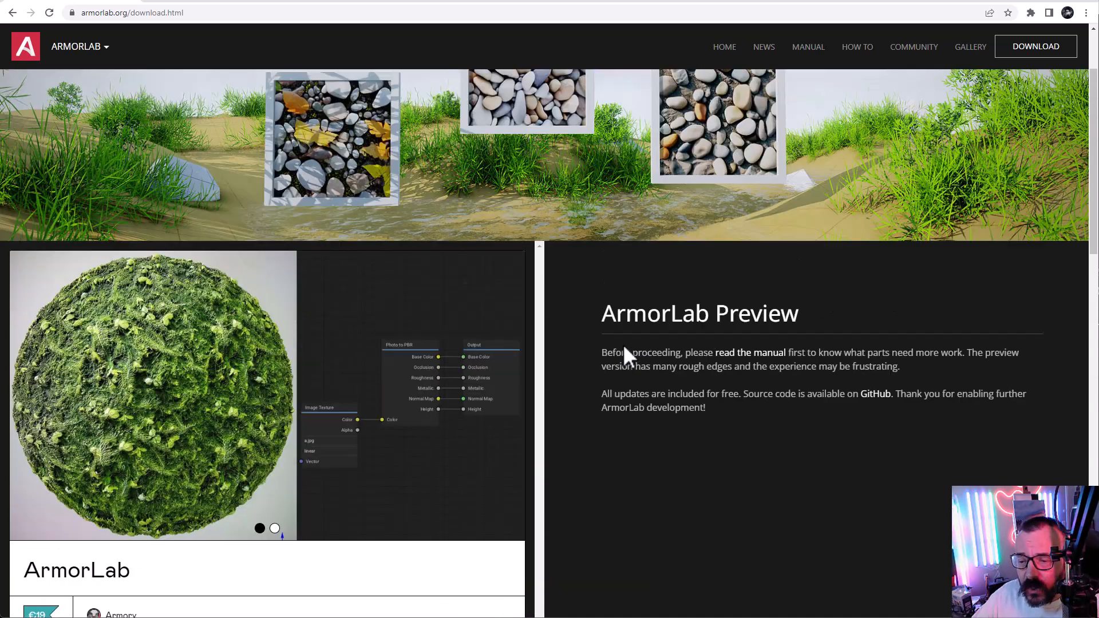
pyautogui.scroll(-5, 625, 350)
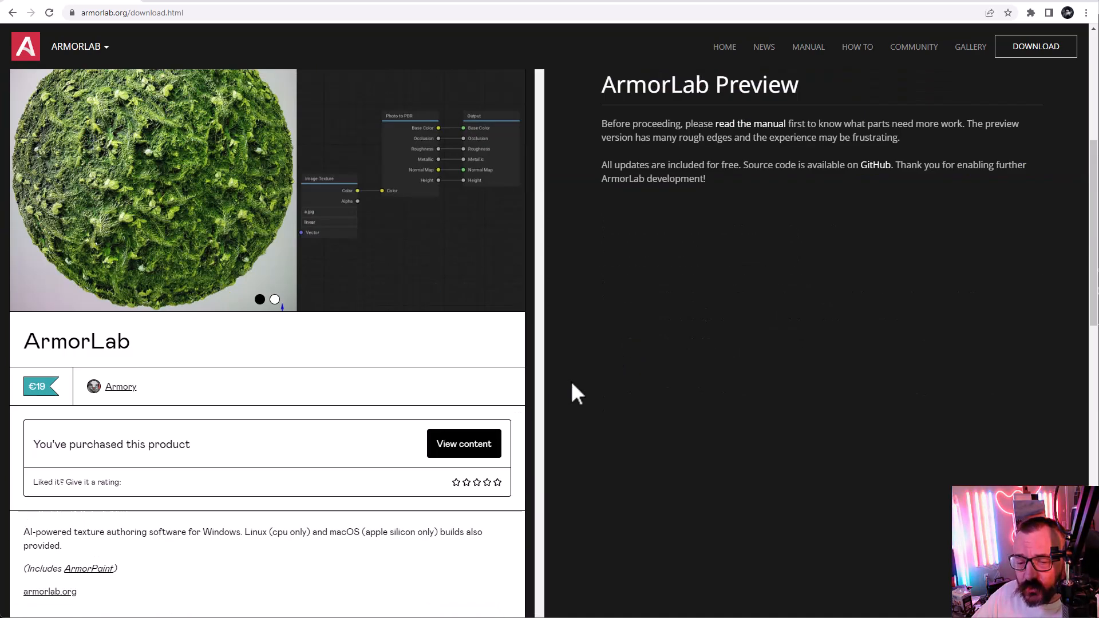
pyautogui.scroll(5, 573, 384)
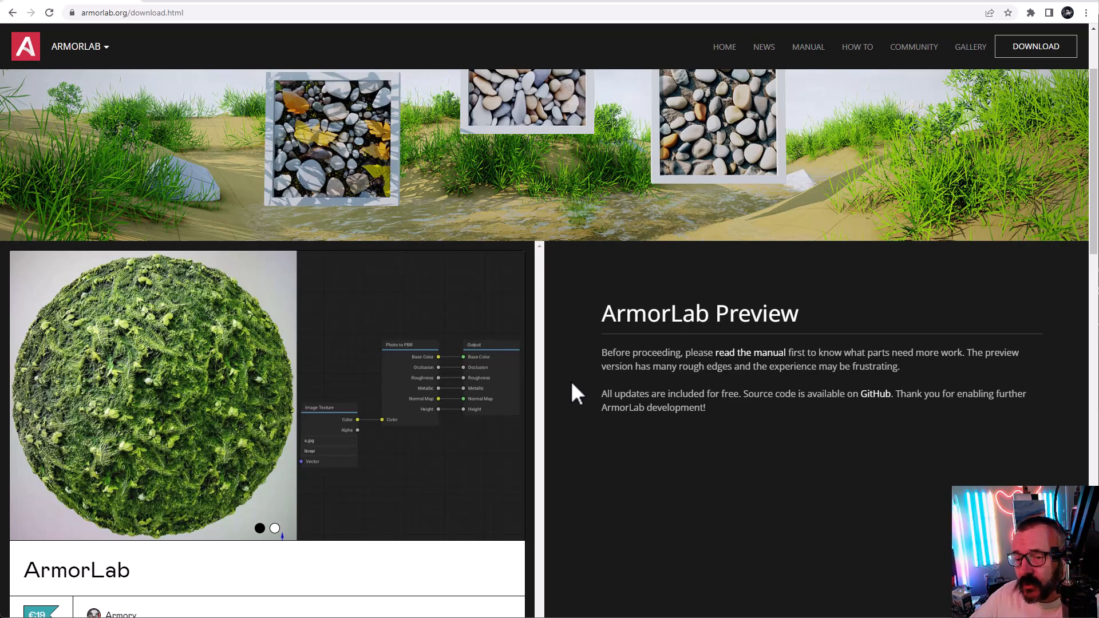
pyautogui.scroll(-3, 570, 381)
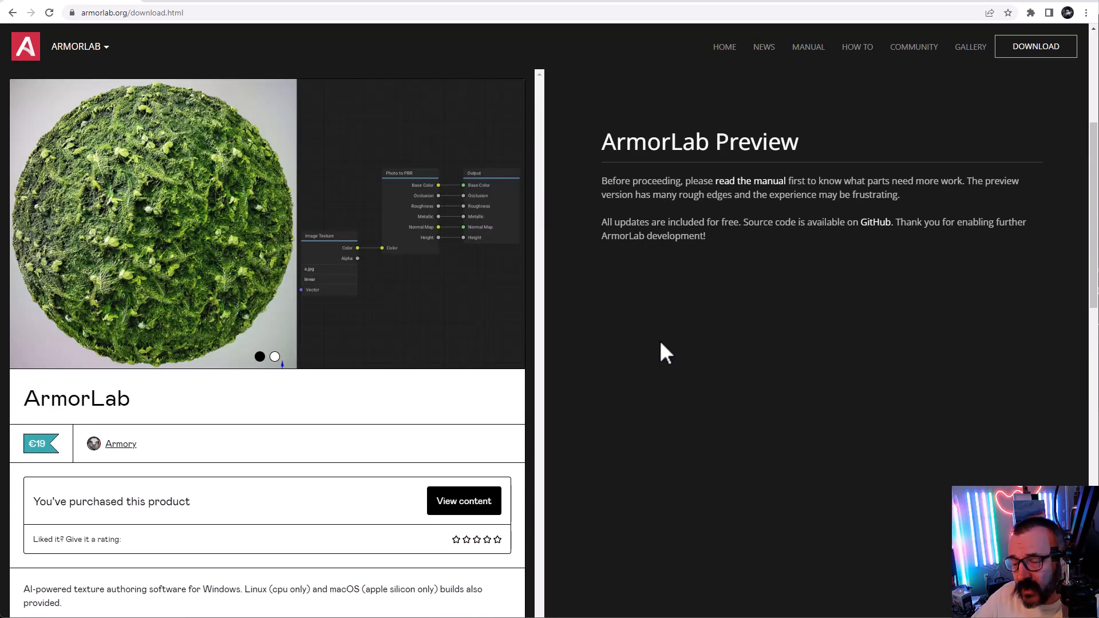
pyautogui.scroll(5, 662, 346)
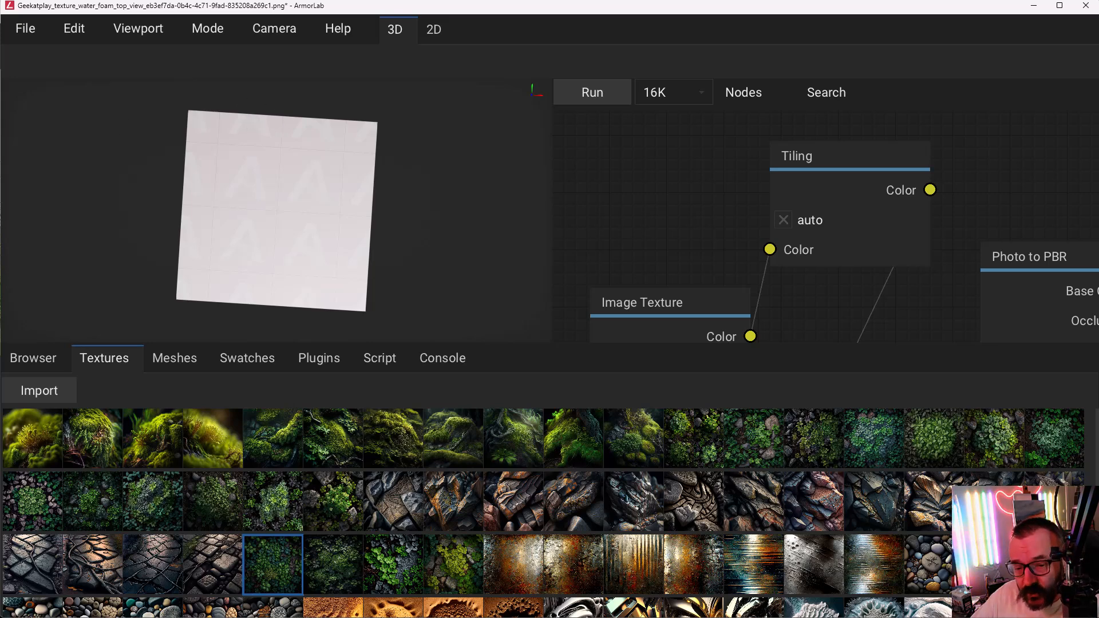
# Step: Switch to ArmorLab, show the file browser, select the Image Texture node and examine the existing project's whole node graph
pyautogui.click(22, 359)
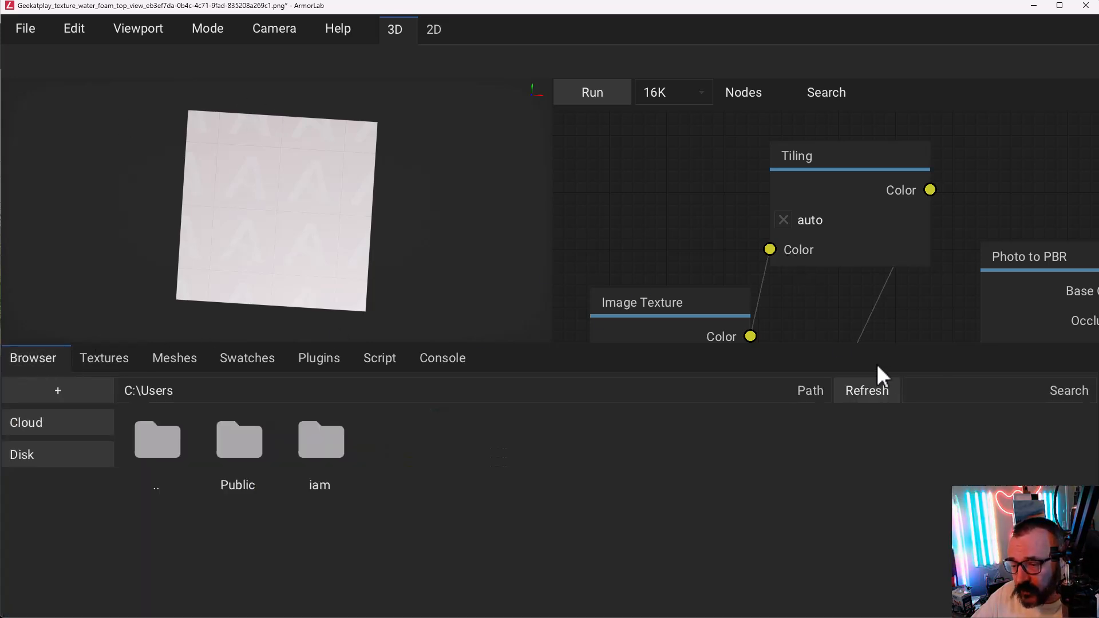
pyautogui.click(995, 388)
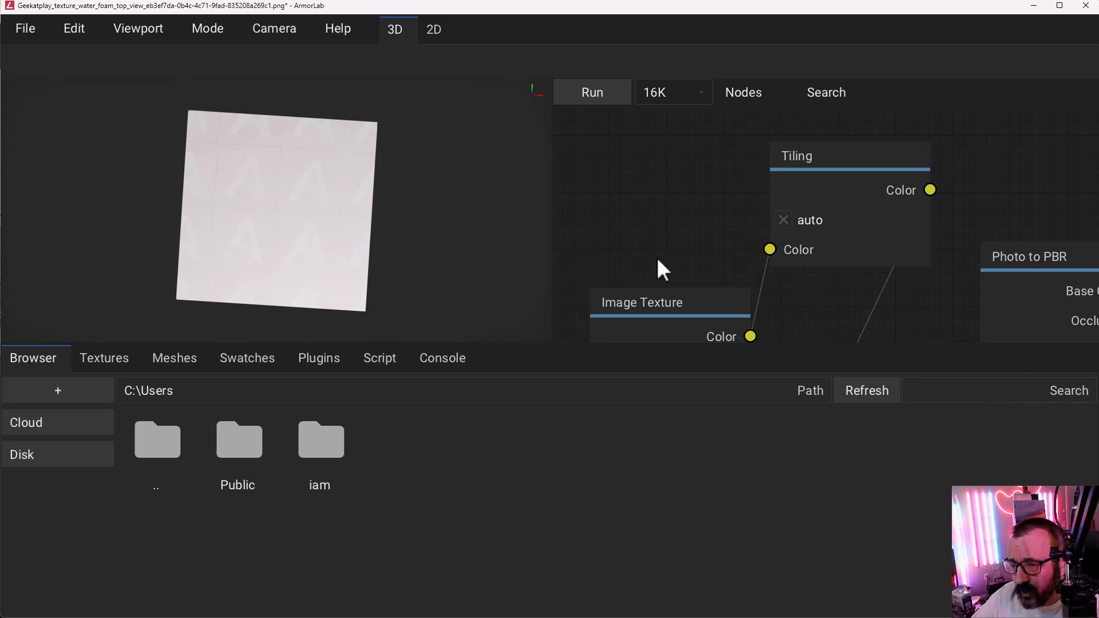
pyautogui.click(658, 301)
pyautogui.scroll(-4, 661, 284)
pyautogui.scroll(-2, 664, 281)
pyautogui.scroll(2, 665, 280)
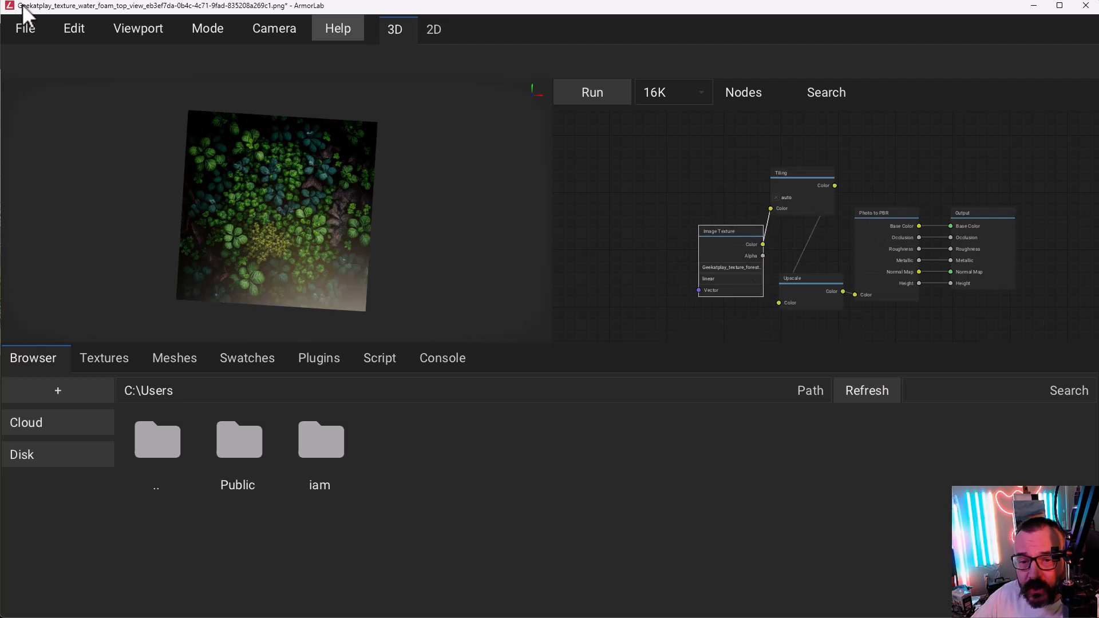
# Step: Start a new ArmorLab project and select the Output node in its default graph
pyautogui.click(25, 26)
pyautogui.click(26, 57)
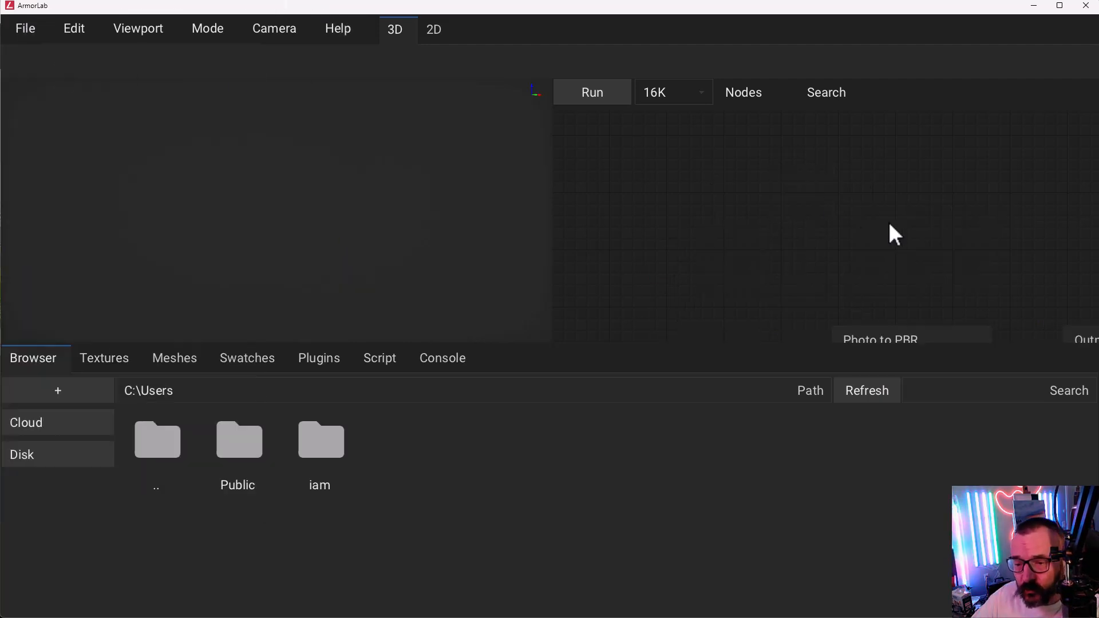
pyautogui.scroll(-3, 773, 235)
pyautogui.moveTo(925, 297); pyautogui.dragTo(832, 166, button='middle')
pyautogui.click(970, 295)
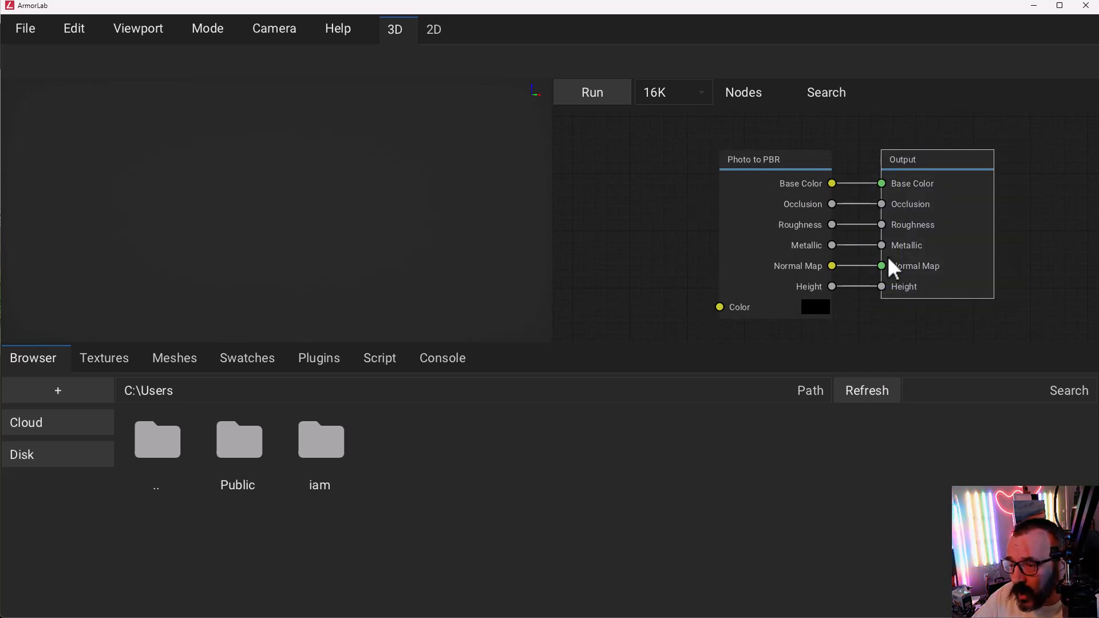
# Step: Move the Output node farther away from the Photo to PBR node and set the texture resolution to 2K
pyautogui.moveTo(837, 333); pyautogui.dragTo(838, 331)
pyautogui.moveTo(999, 254); pyautogui.dragTo(966, 161)
pyautogui.click(767, 160)
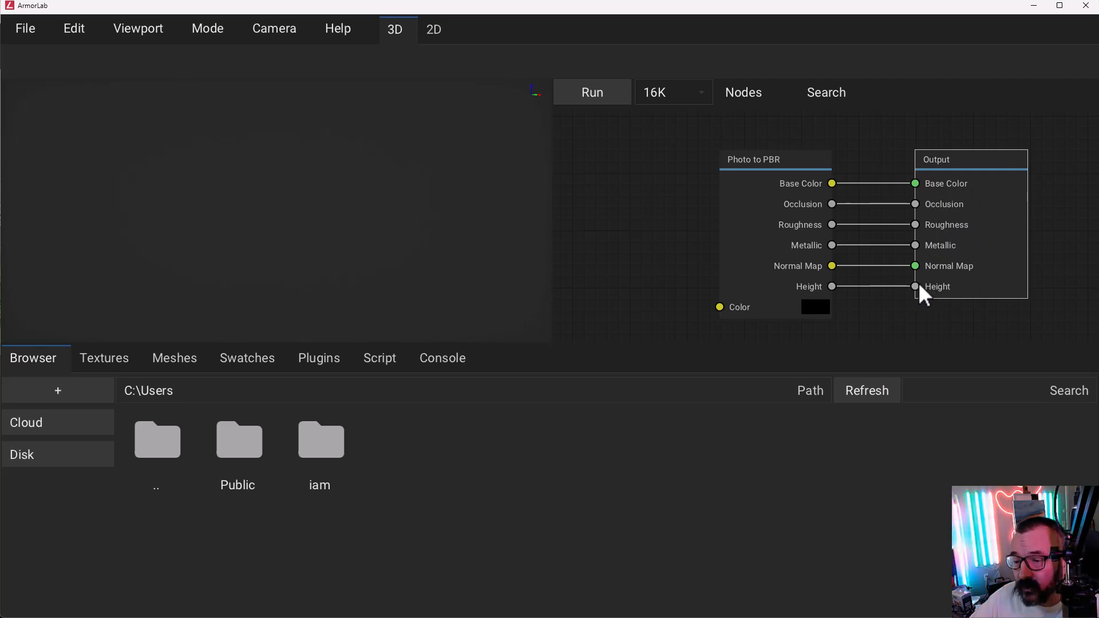
pyautogui.click(705, 94)
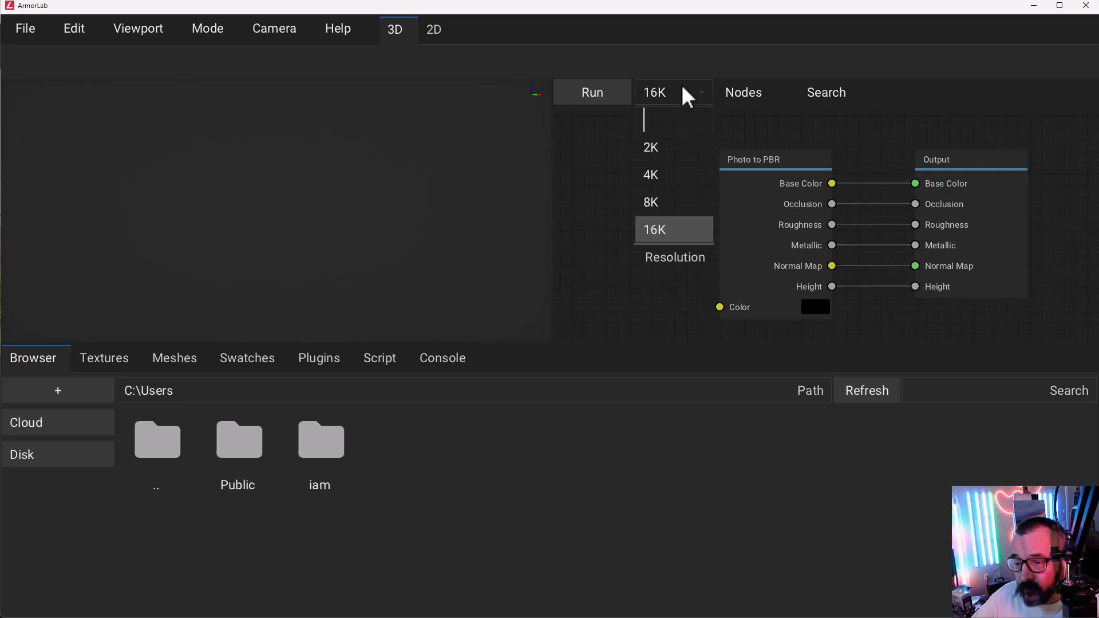
pyautogui.click(658, 147)
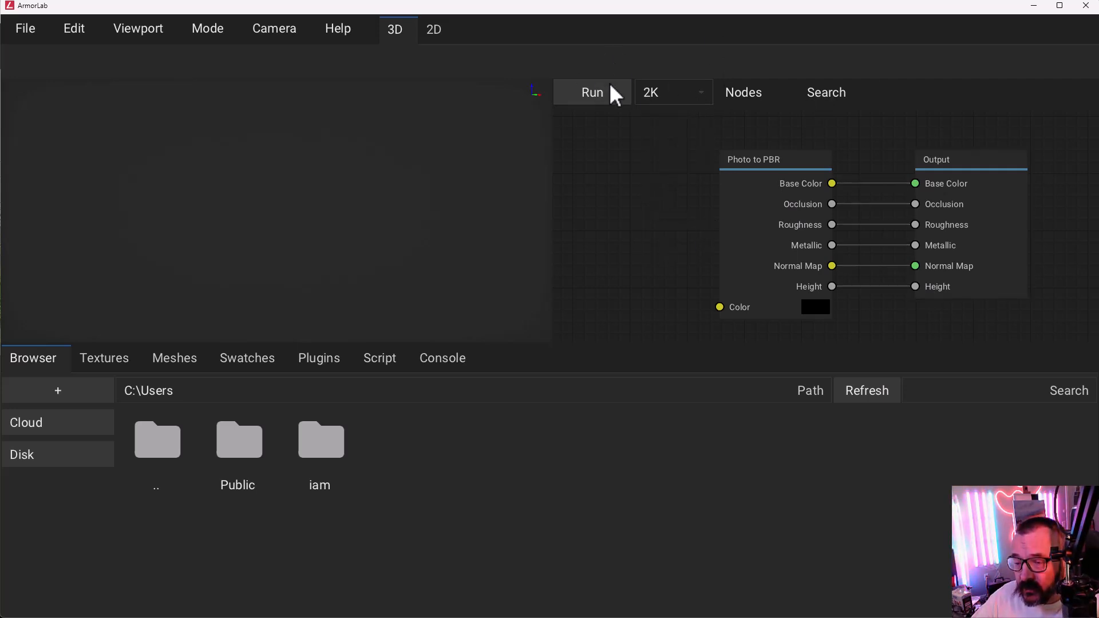
# Step: Add a Text to Photo node beside Photo to PBR and connect its Color output to the Photo to PBR Color input
pyautogui.click(770, 89)
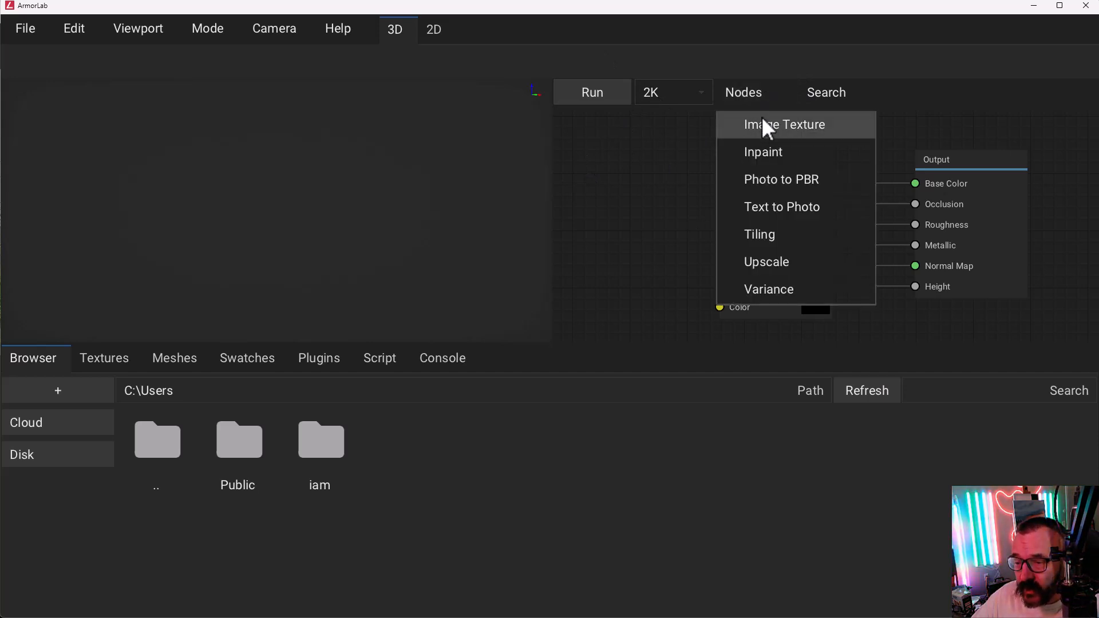
pyautogui.click(789, 213)
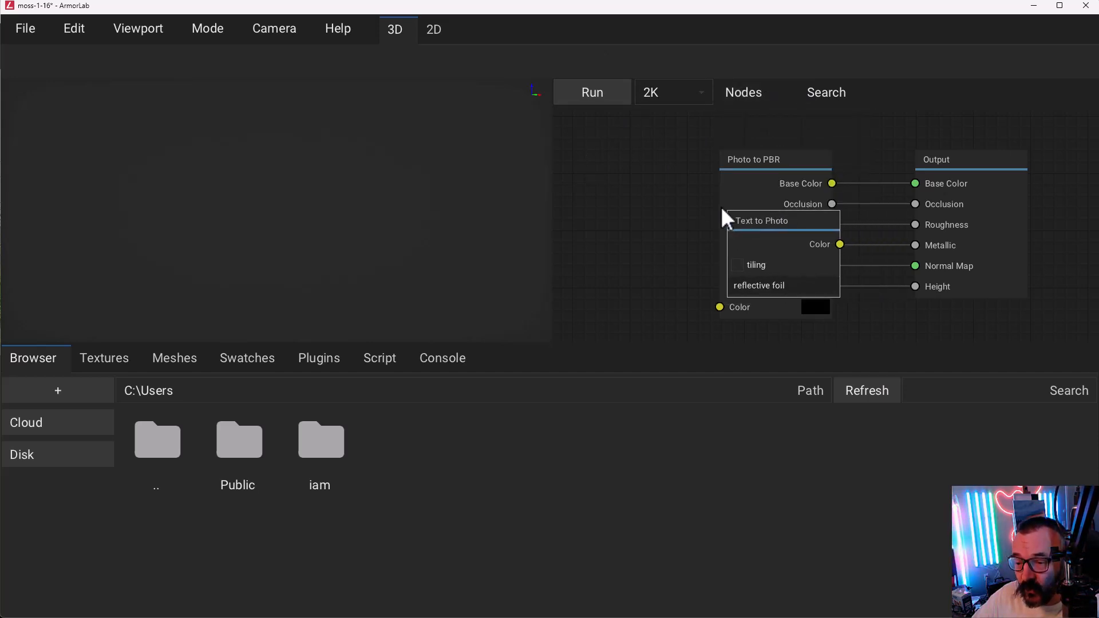
pyautogui.click(581, 188)
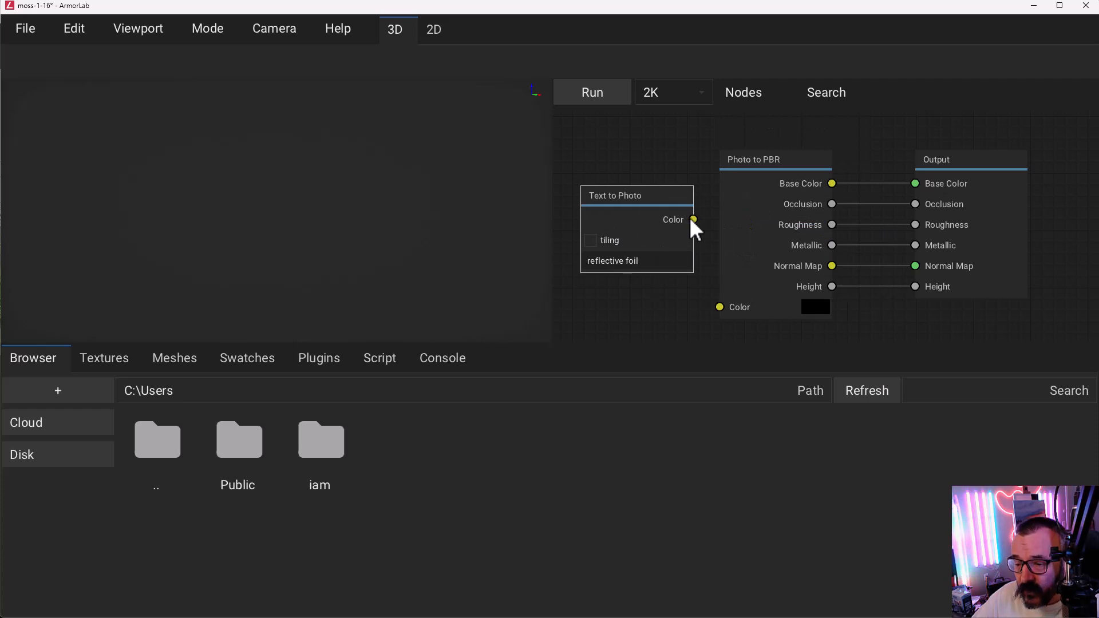
pyautogui.moveTo(693, 220); pyautogui.dragTo(717, 308)
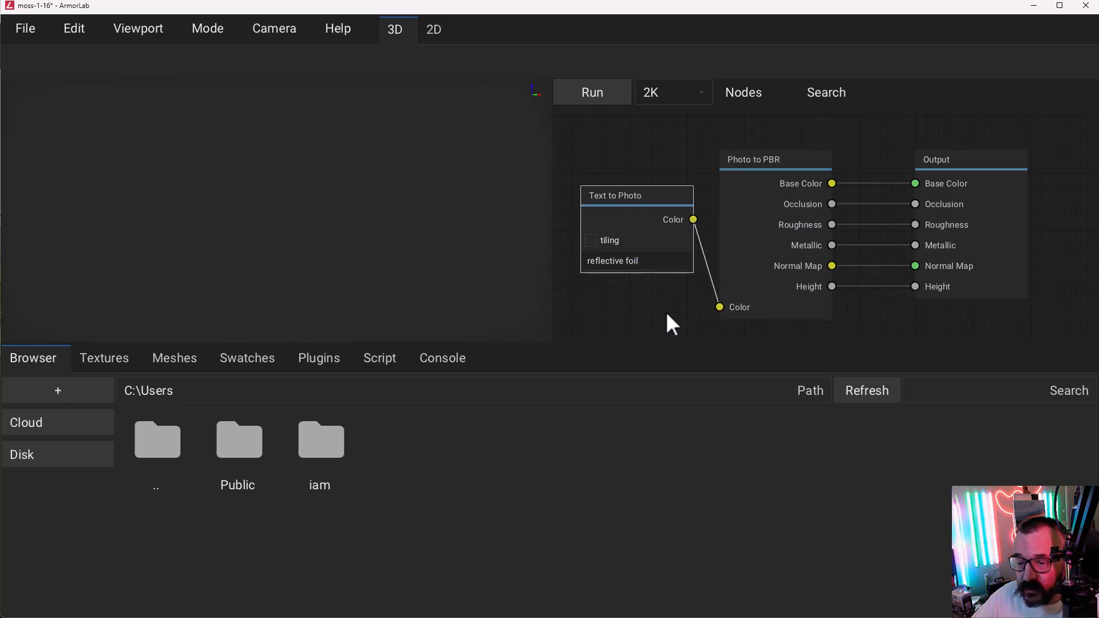
# Step: Replace the Text to Photo prompt with "grass" and generate the image
pyautogui.click(656, 266)
pyautogui.press('BackSpace')
pyautogui.press('BackSpace')
pyautogui.press('BackSpace')
pyautogui.press('BackSpace')
pyautogui.press('BackSpace')
pyautogui.press('BackSpace')
pyautogui.press('BackSpace')
pyautogui.press('BackSpace')
pyautogui.press('BackSpace')
pyautogui.press('BackSpace')
pyautogui.press('BackSpace')
pyautogui.press('BackSpace')
pyautogui.press('BackSpace')
pyautogui.press('BackSpace')
pyautogui.press('BackSpace')
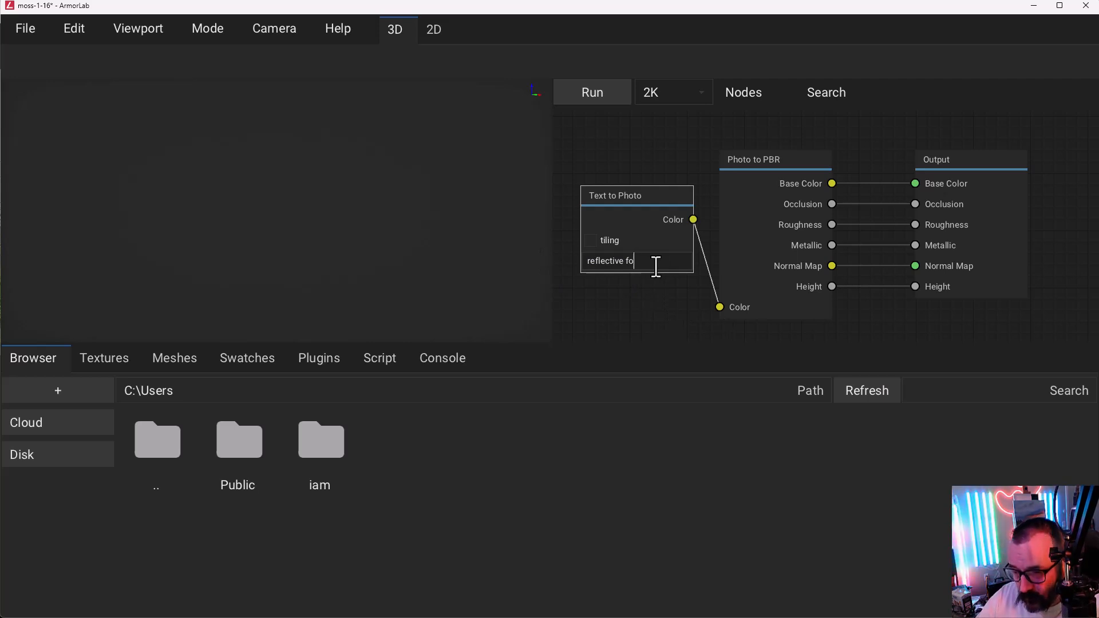
pyautogui.write('grass')
pyautogui.click(659, 296)
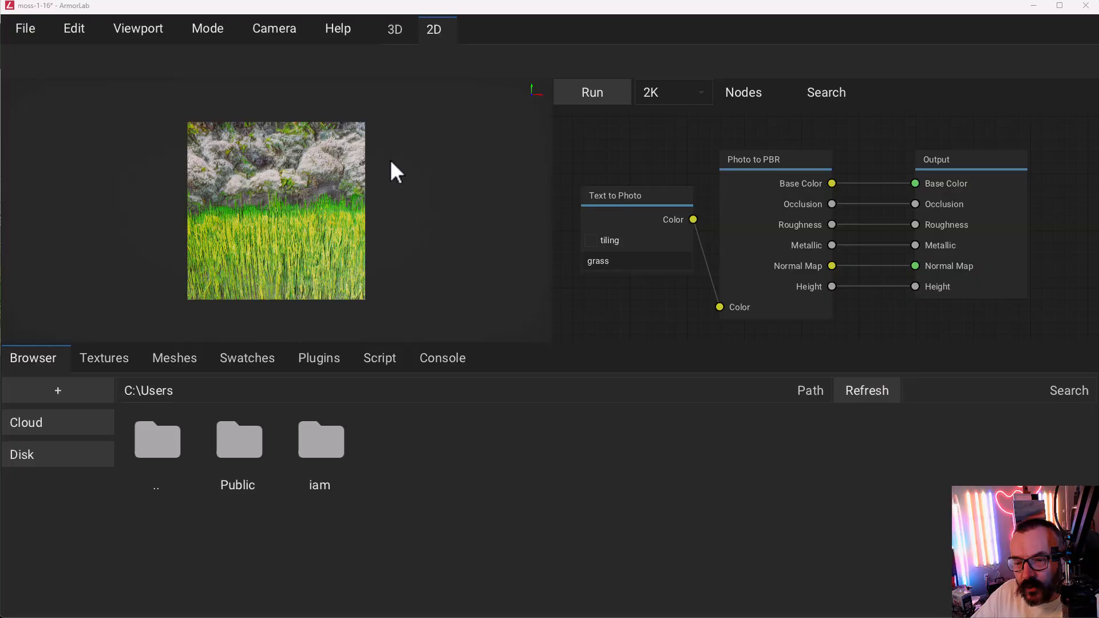
# Step: Inspect the generated grass texture in the 2D view and on the plane in the 3D view
pyautogui.moveTo(317, 216)
pyautogui.mouseDown(button='right')
pyautogui.moveTo(336, 221)
pyautogui.moveTo(315, 156)
pyautogui.moveTo(318, 214)
pyautogui.mouseUp(button='right')
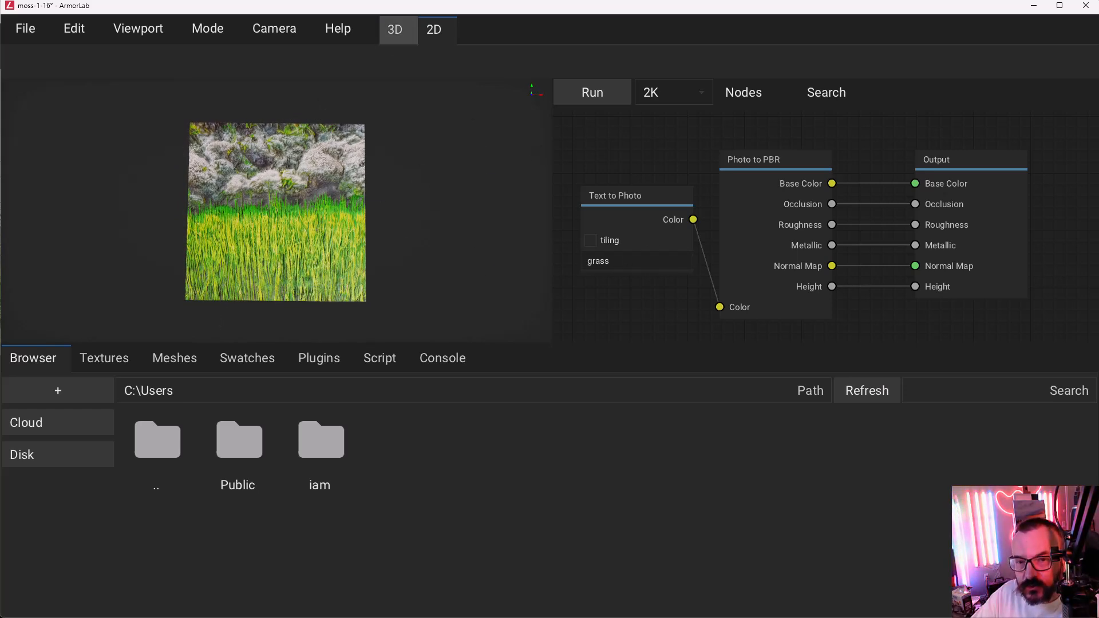
pyautogui.click(395, 32)
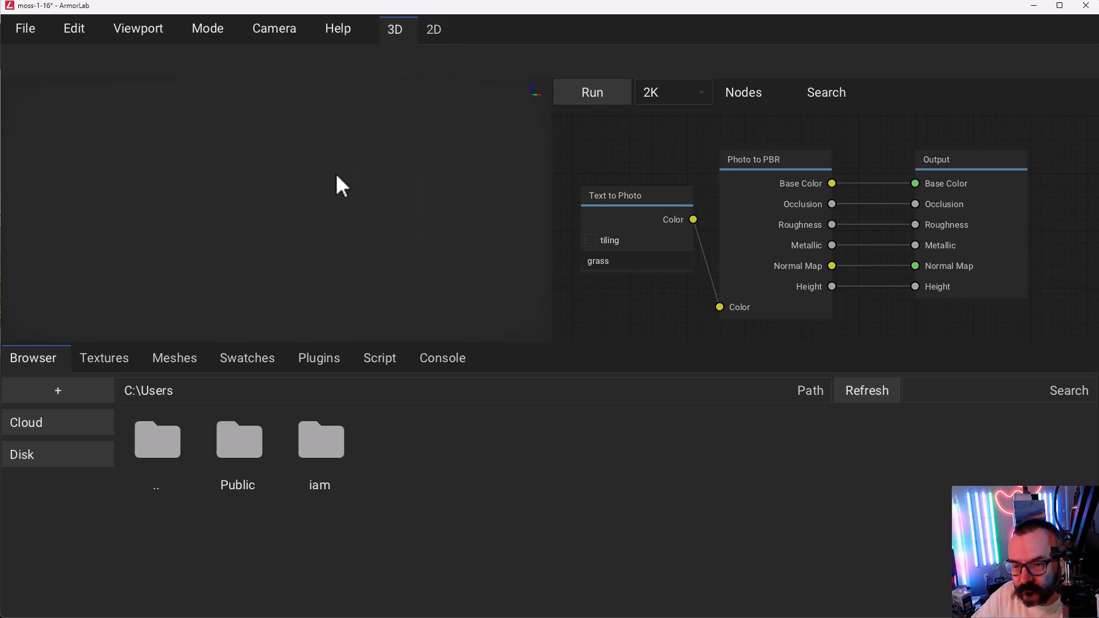
pyautogui.moveTo(335, 60); pyautogui.dragTo(292, 288, button='right')
# Step: Extend the Text to Photo prompt to "grass, texture"
pyautogui.click(626, 263)
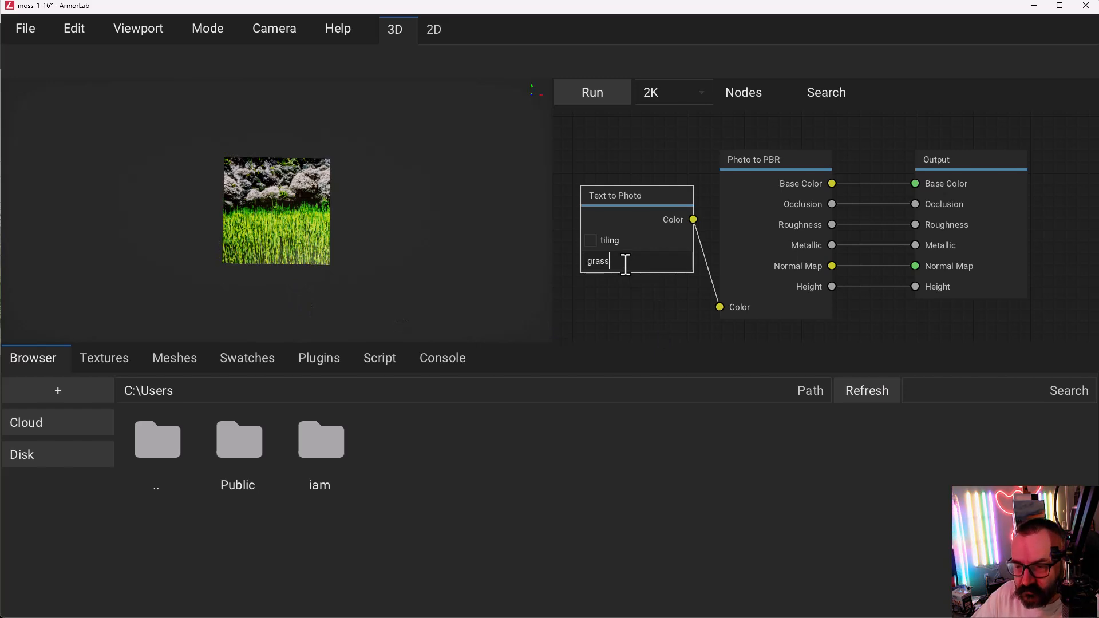
pyautogui.write(', texture')
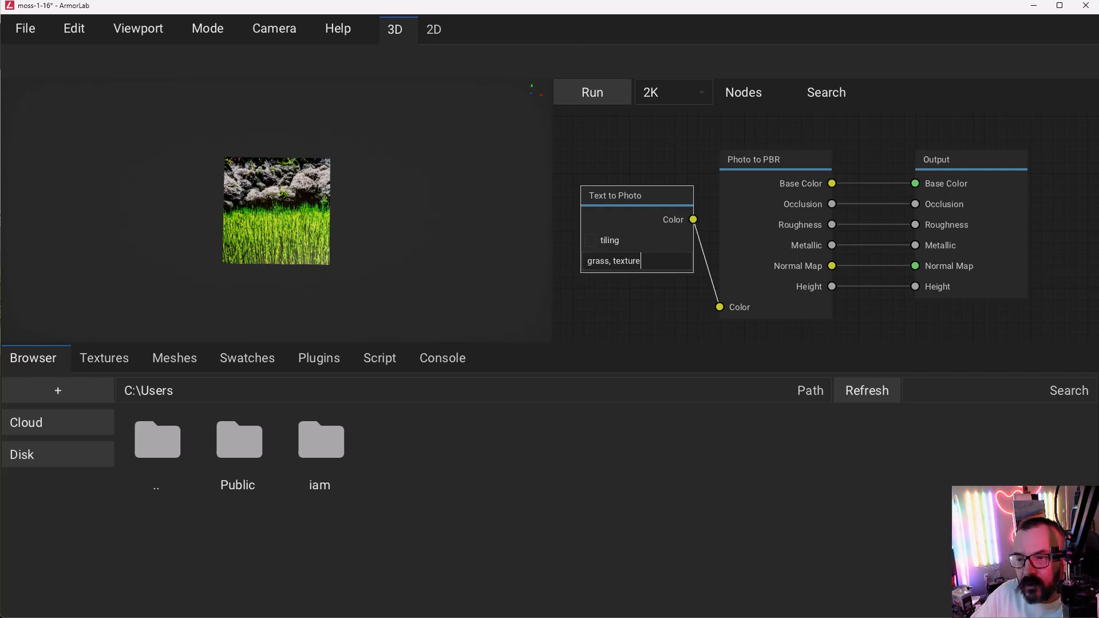
# Step: Switch to the browser and look through the generated textures in the Midjourney Bot chat and the Midjourney home gallery
pyautogui.click(496, 1)
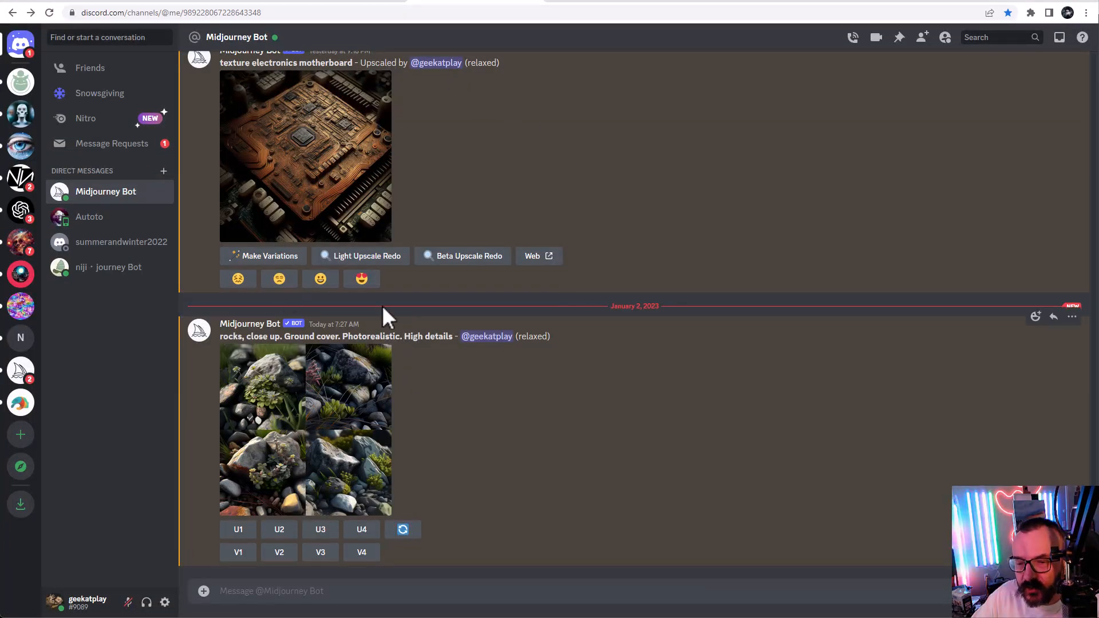
pyautogui.scroll(5, 326, 223)
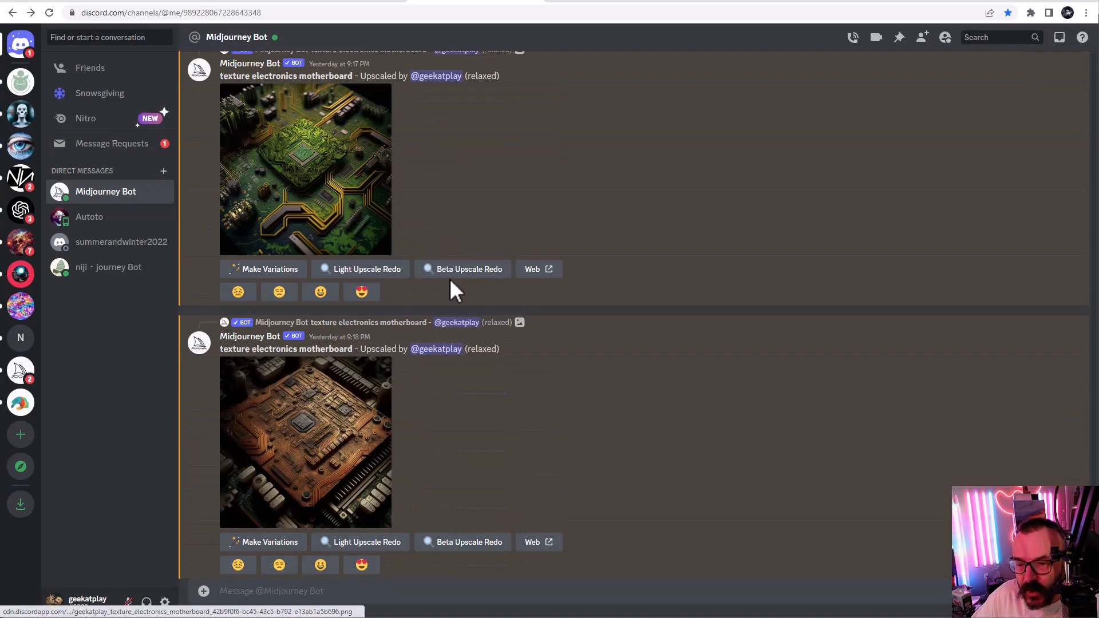
pyautogui.scroll(2, 401, 246)
pyautogui.moveTo(221, 192)
pyautogui.mouseDown()
pyautogui.moveTo(379, 198)
pyautogui.moveTo(229, 189)
pyautogui.moveTo(220, 176)
pyautogui.mouseUp()
pyautogui.click(351, 194)
pyautogui.click(605, 2)
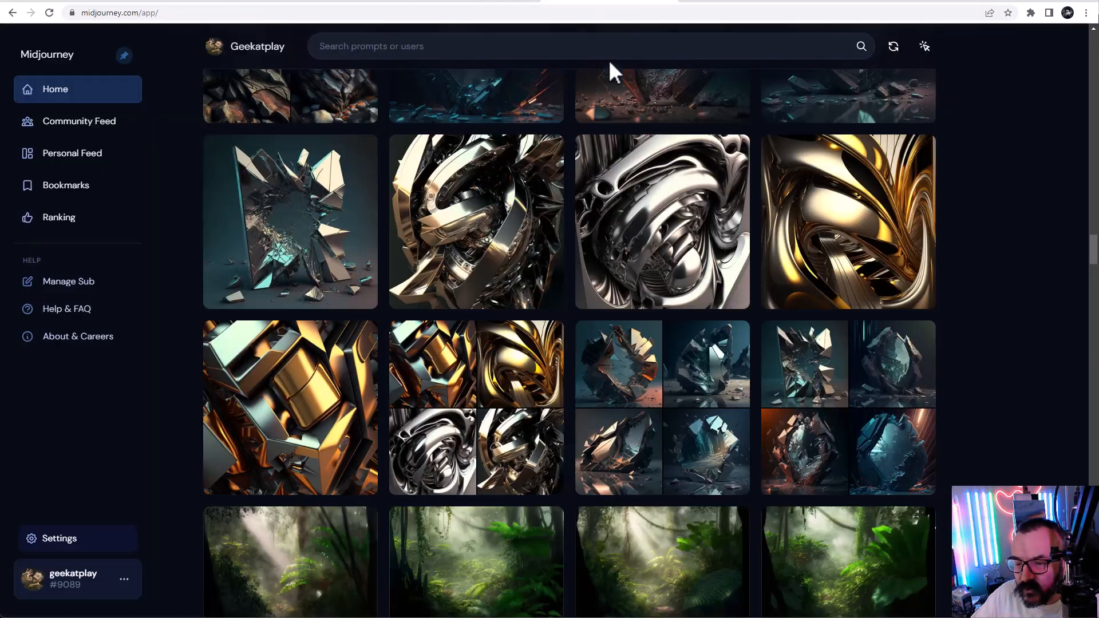
pyautogui.scroll(-10, 696, 276)
pyautogui.scroll(9, 634, 161)
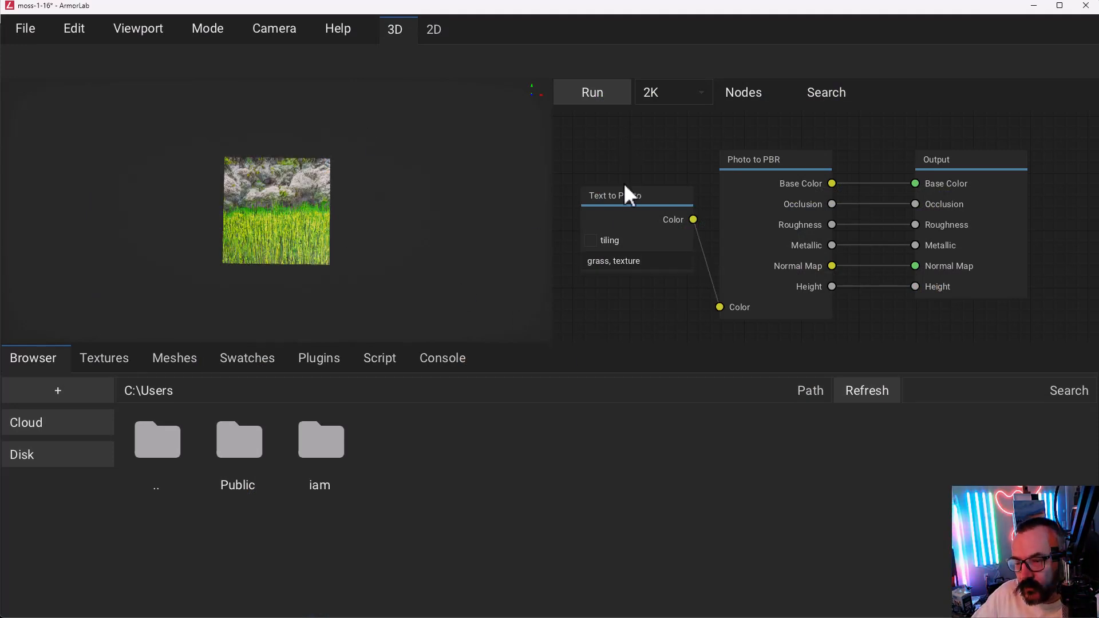
# Step: Delete the Text to Photo node from the ArmorLab node graph
pyautogui.click(620, 198)
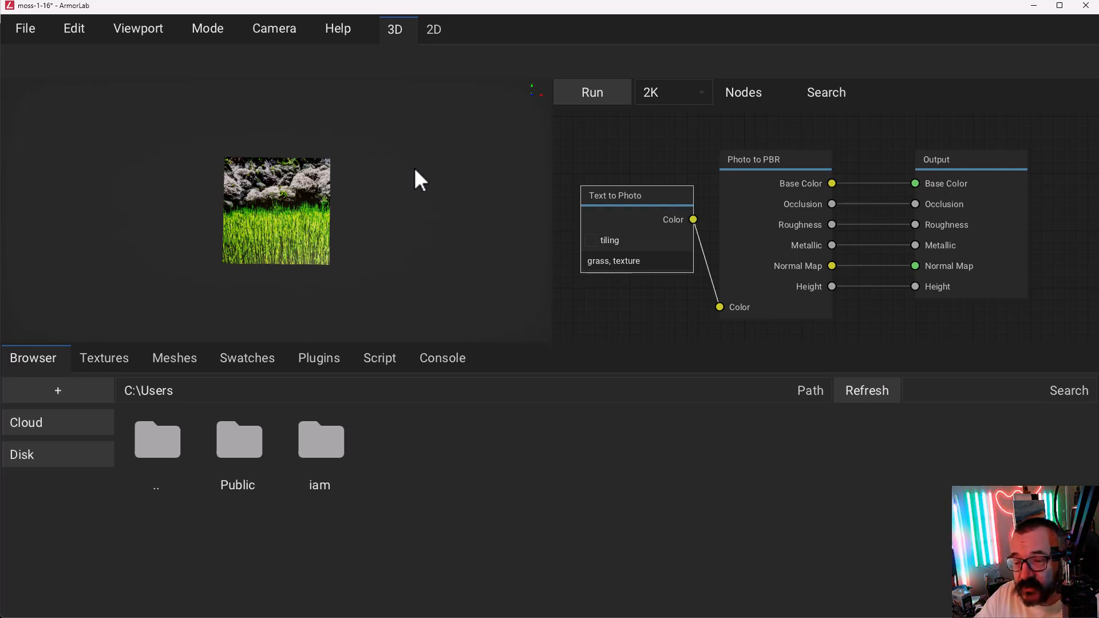
pyautogui.press('Delete')
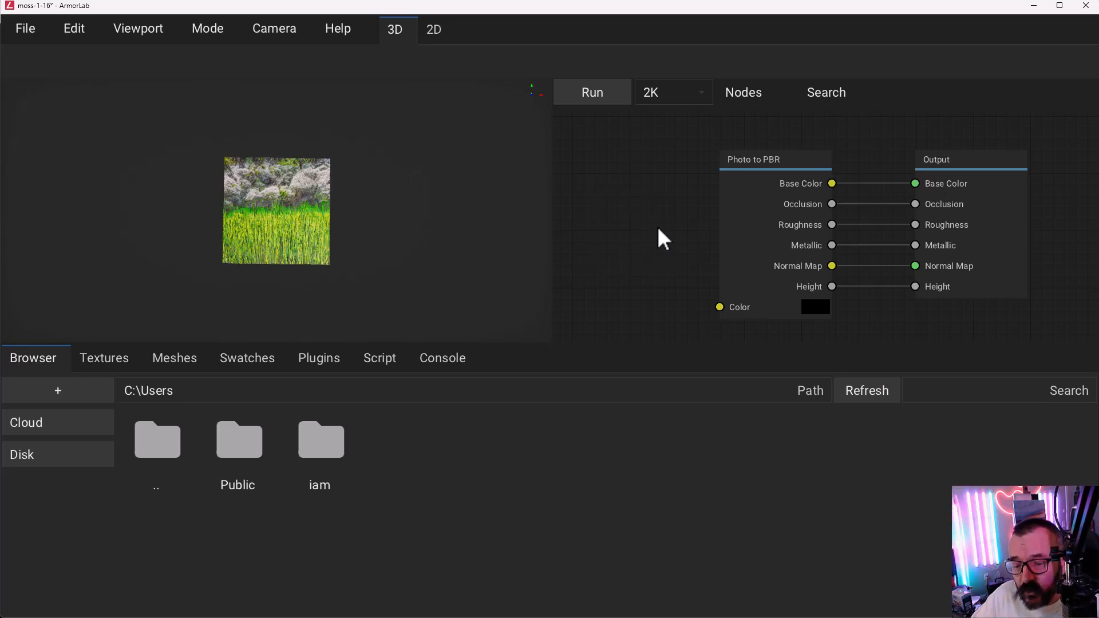
pyautogui.click(747, 93)
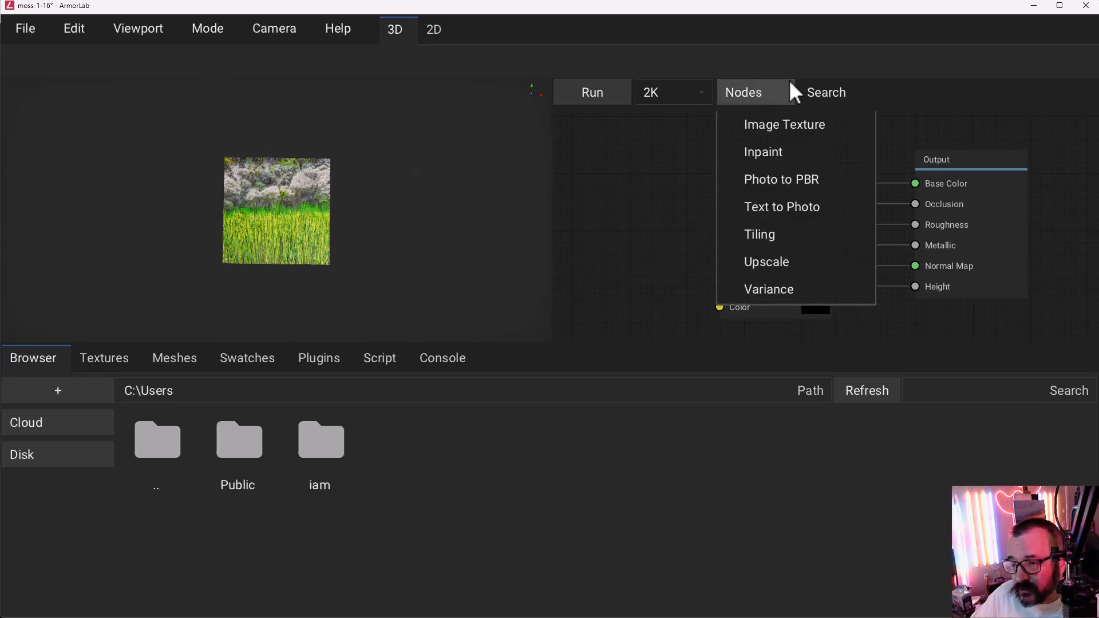
pyautogui.click(817, 124)
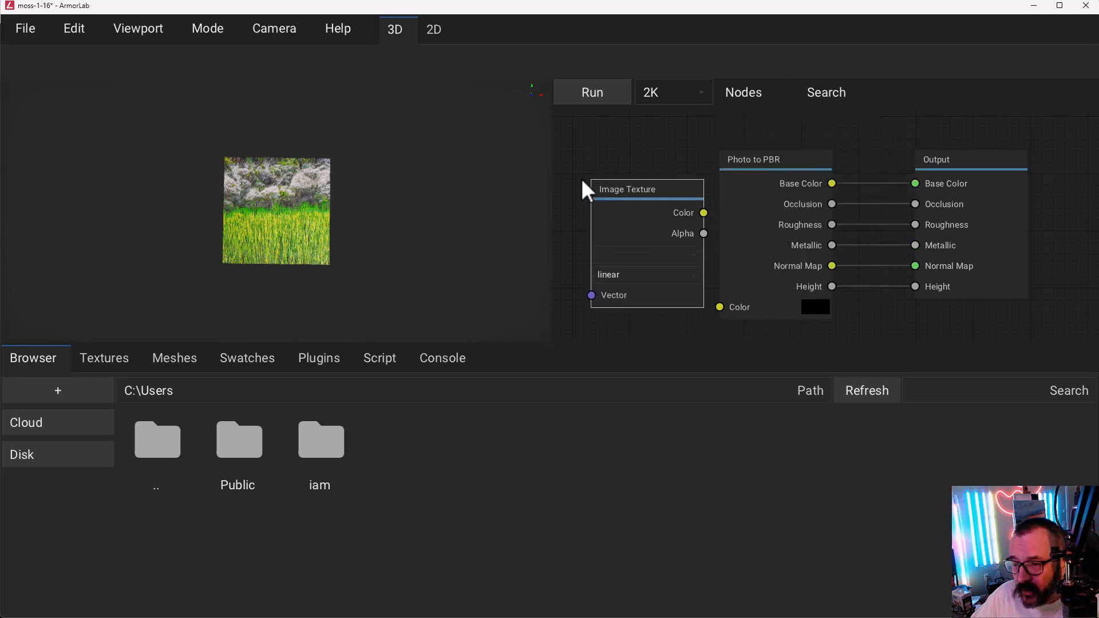
pyautogui.click(643, 176)
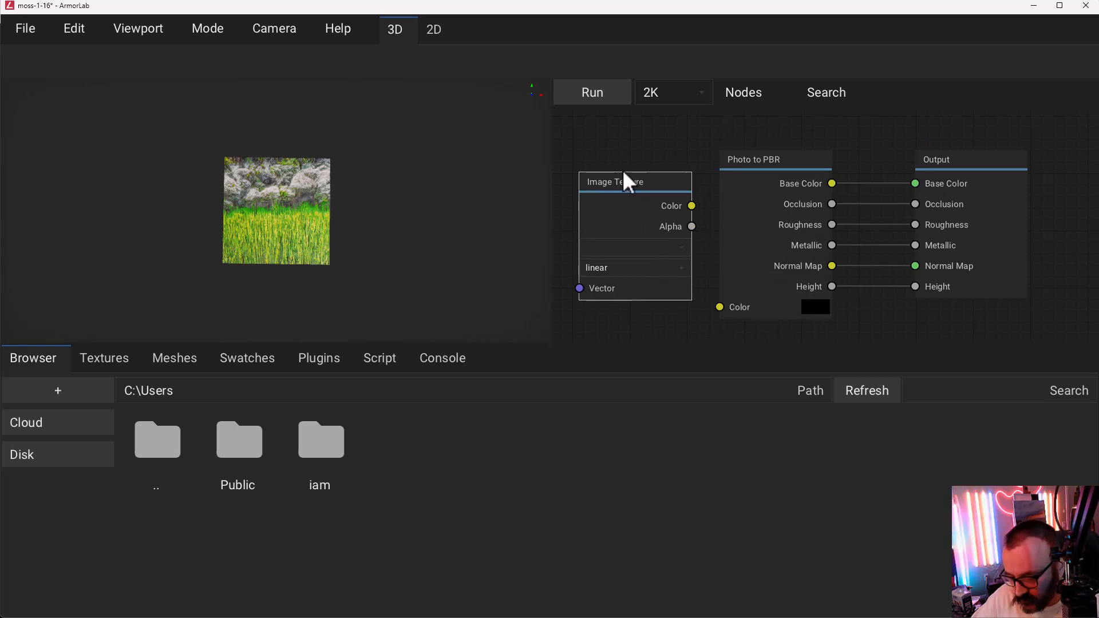
pyautogui.press('Delete')
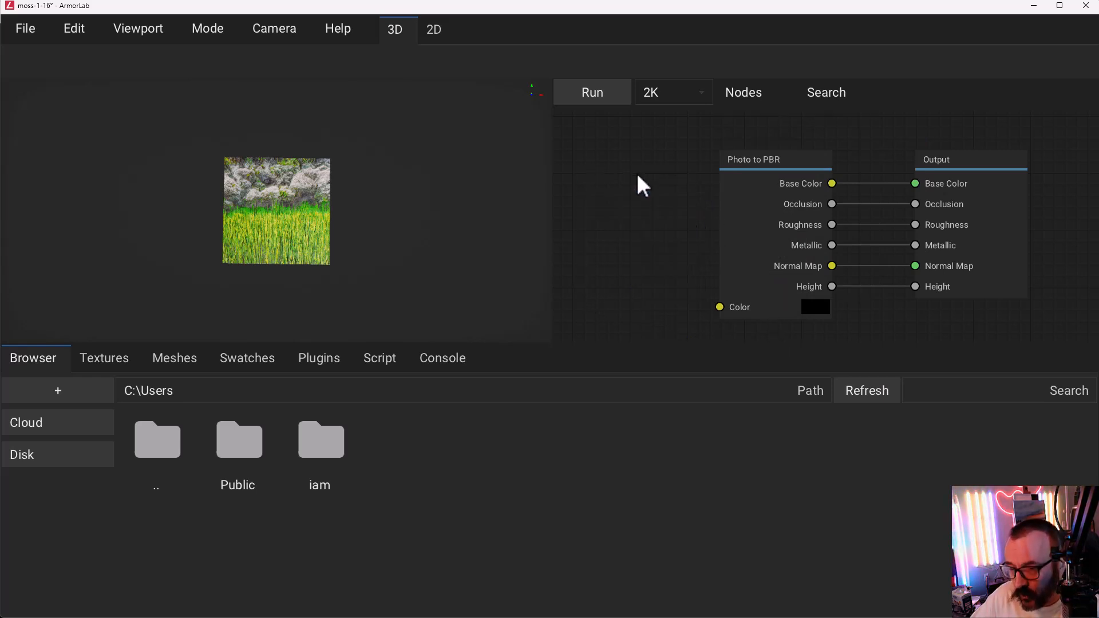
# Step: Look through the project's texture, mesh, swatch, plugin, script and console areas and return to the file browser
pyautogui.click(111, 366)
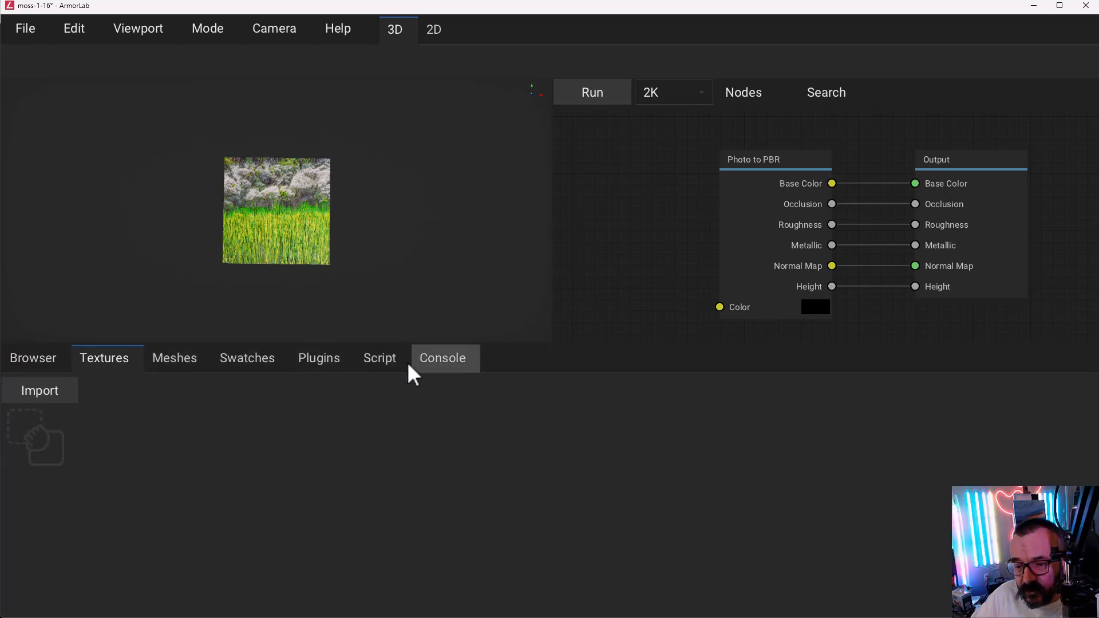
pyautogui.click(168, 361)
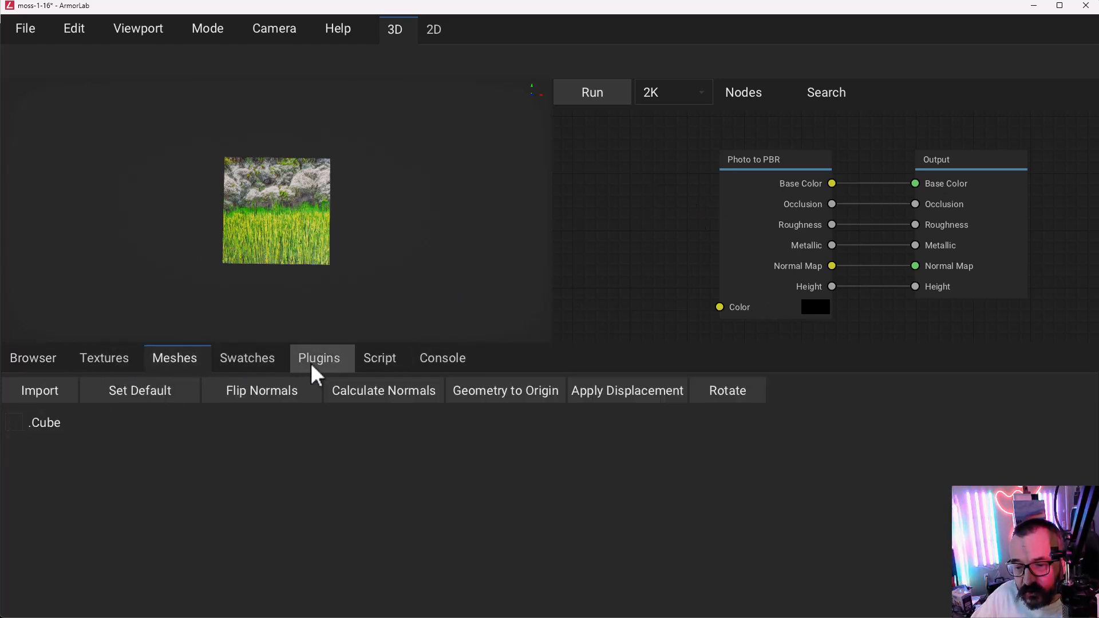
pyautogui.click(379, 362)
pyautogui.click(445, 361)
pyautogui.click(269, 361)
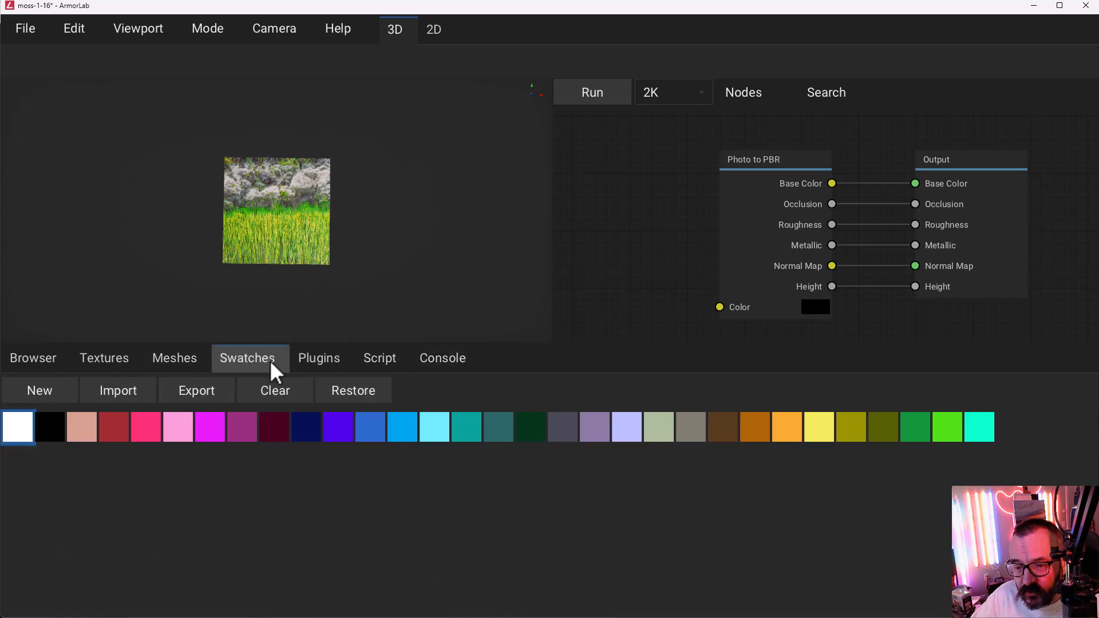
pyautogui.click(336, 359)
pyautogui.click(382, 361)
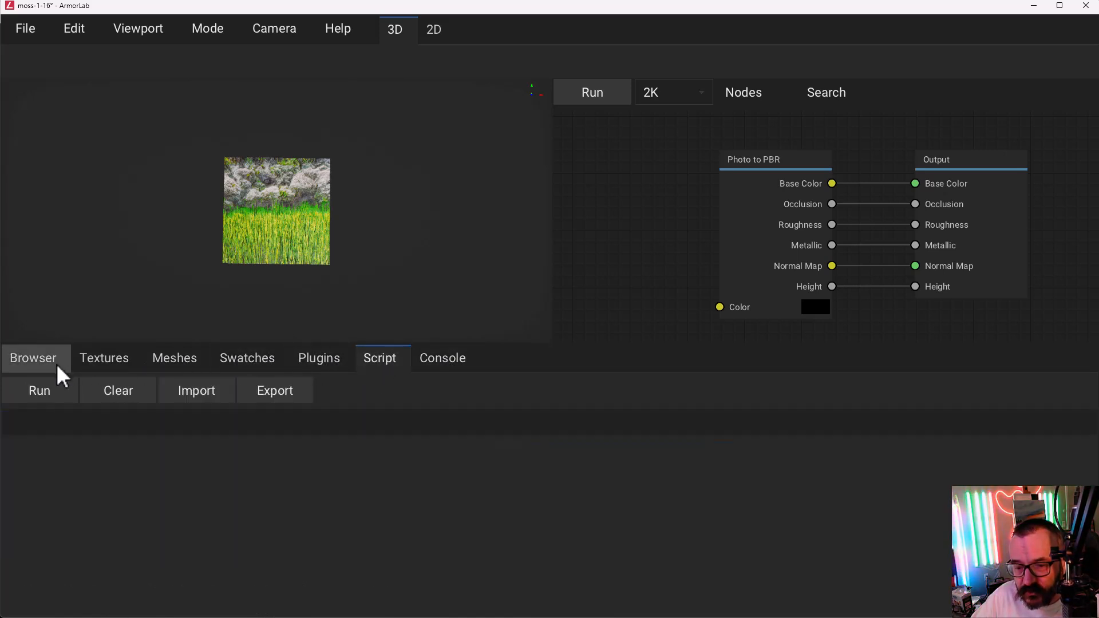
pyautogui.click(56, 363)
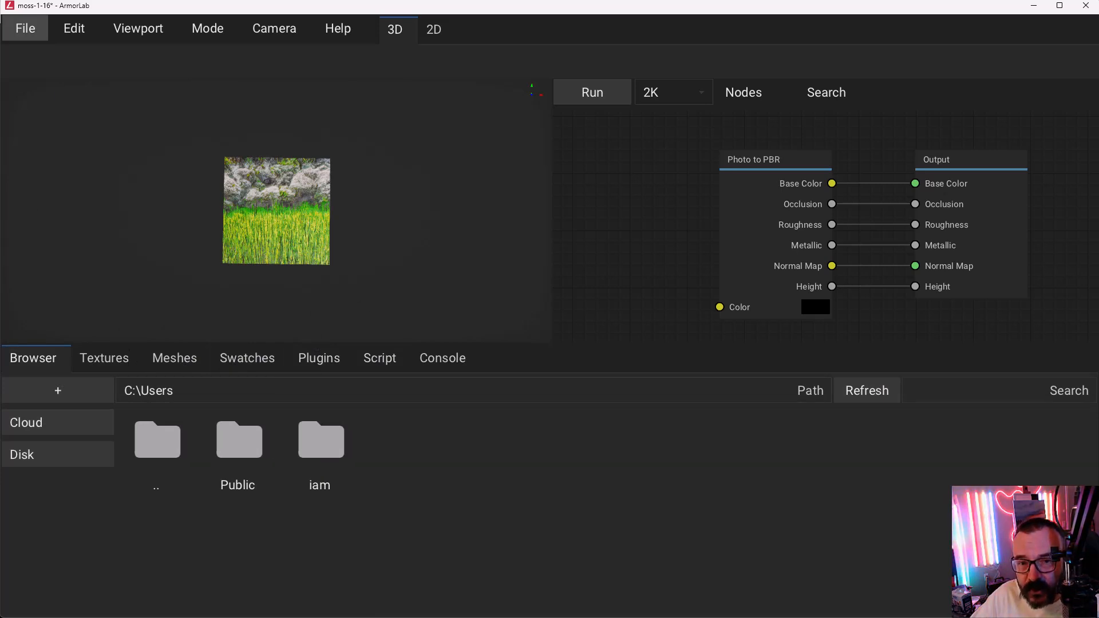
# Step: Import the five metal images, including metall_base.png, into the project's textures
pyautogui.click(104, 358)
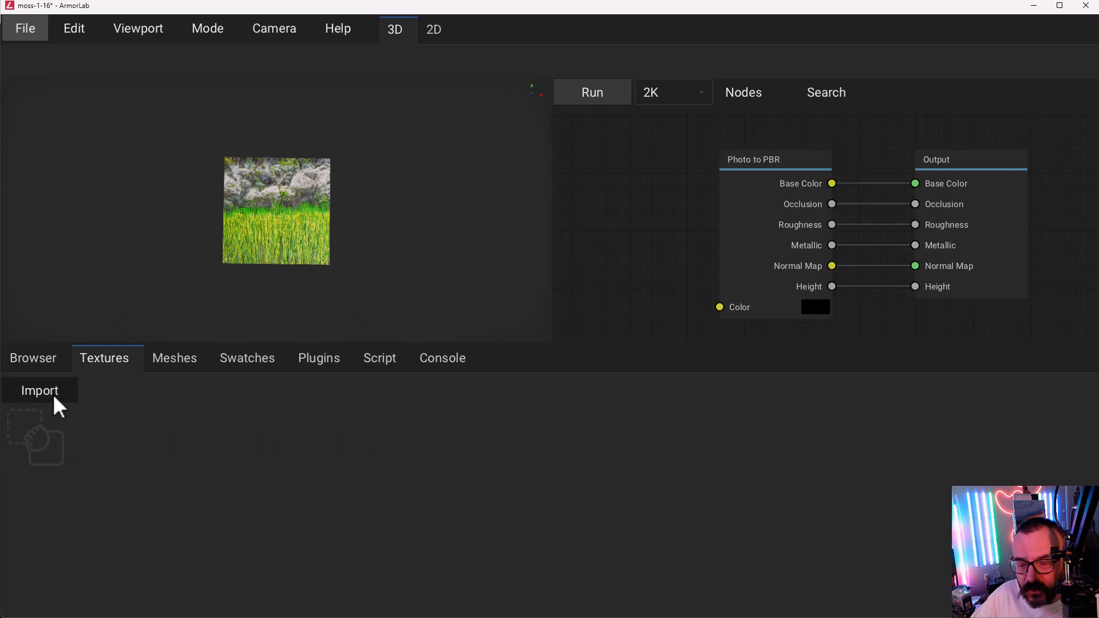
pyautogui.moveTo(268, 502); pyautogui.dragTo(264, 484)
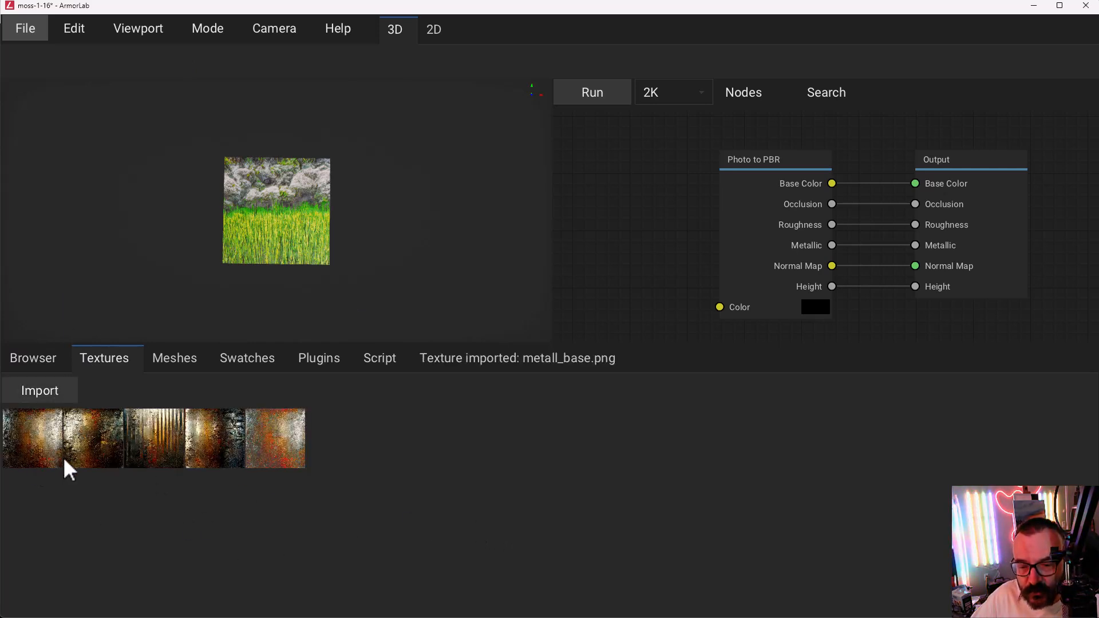
# Step: Add the fourth imported metal texture to the graph as an Image Texture node and place it beside Photo to PBR
pyautogui.click(227, 431)
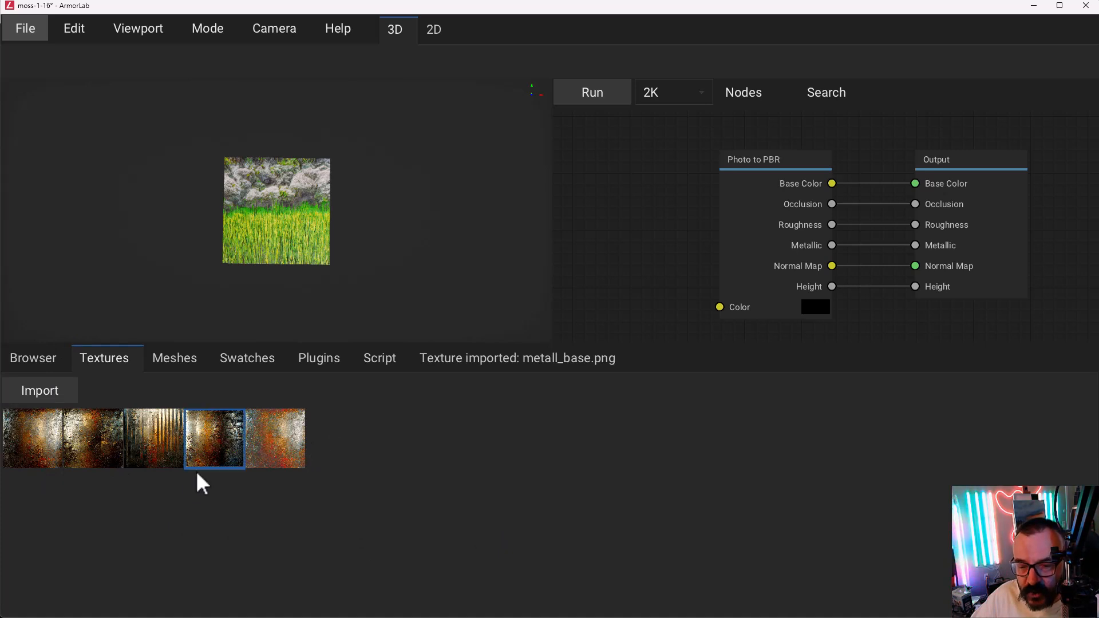
pyautogui.moveTo(202, 451); pyautogui.dragTo(627, 320)
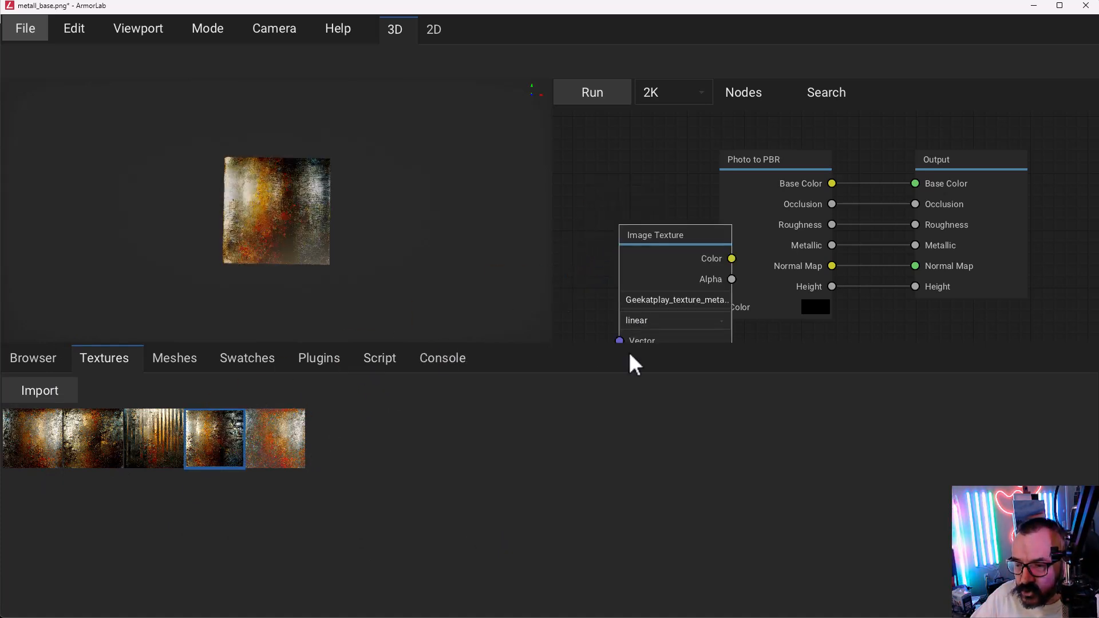
pyautogui.moveTo(645, 238); pyautogui.dragTo(595, 162)
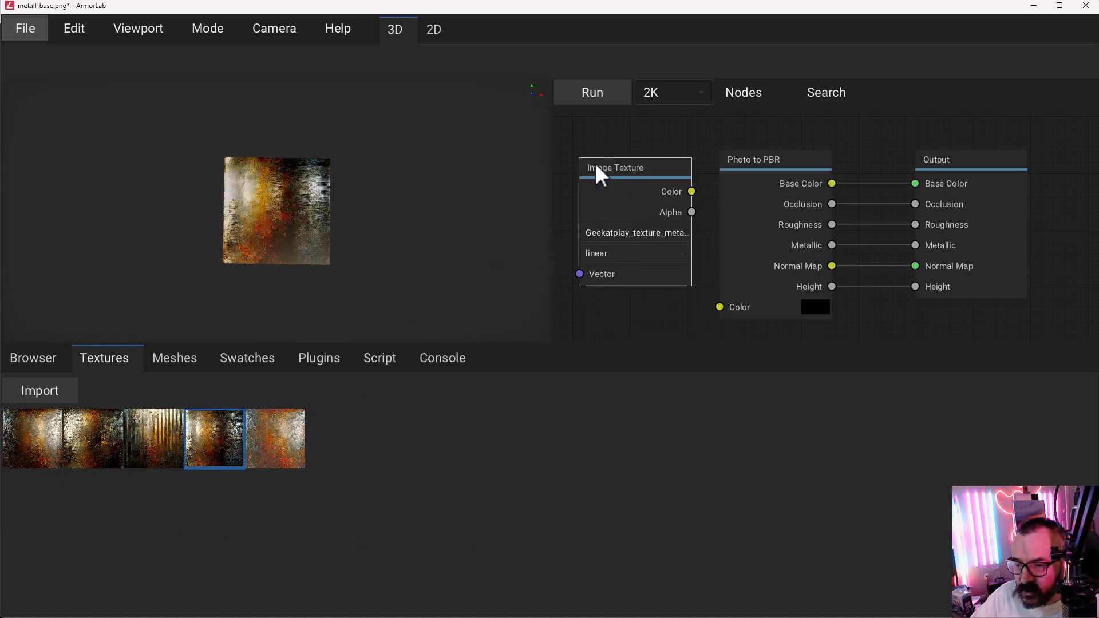
pyautogui.click(741, 91)
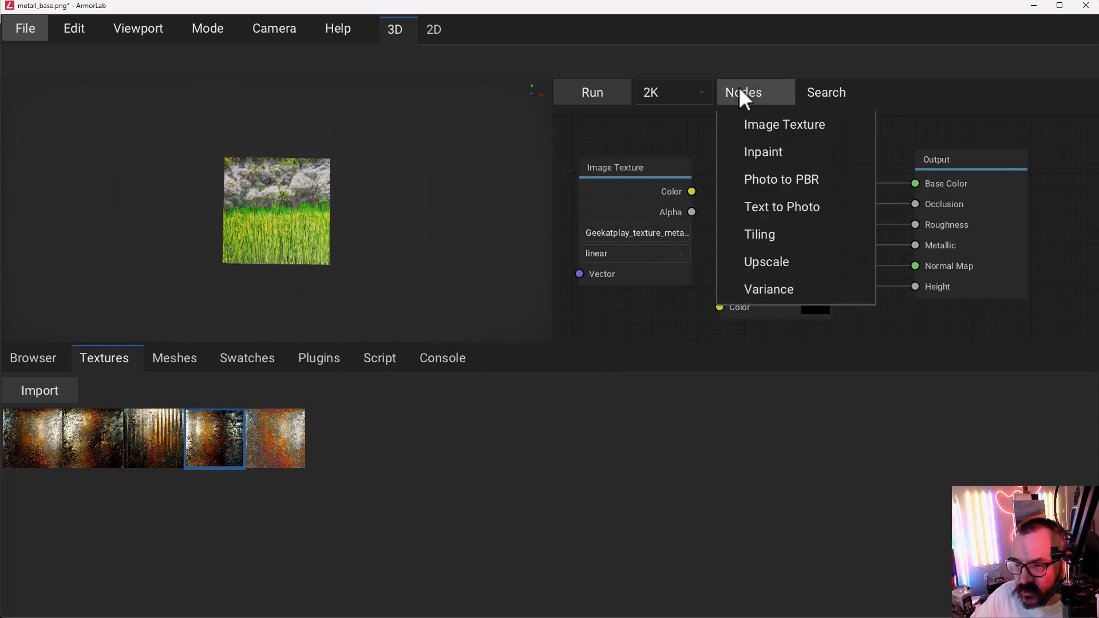
pyautogui.click(628, 168)
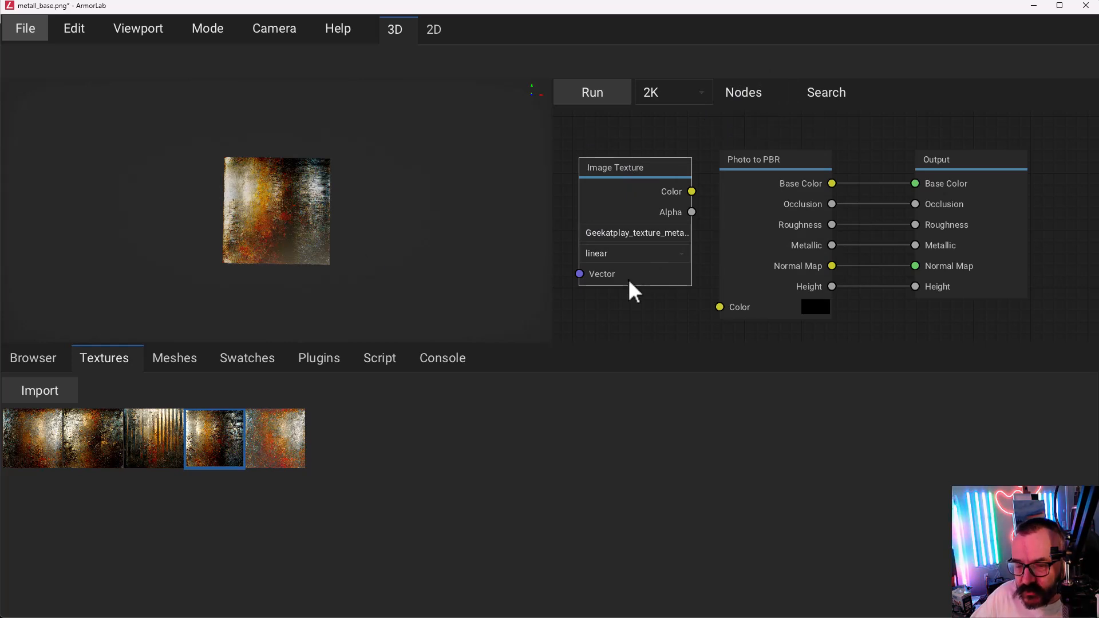
# Step: Connect the Image Texture Color output to the Photo to PBR Color input and move the node slightly away from Photo to PBR
pyautogui.click(611, 233)
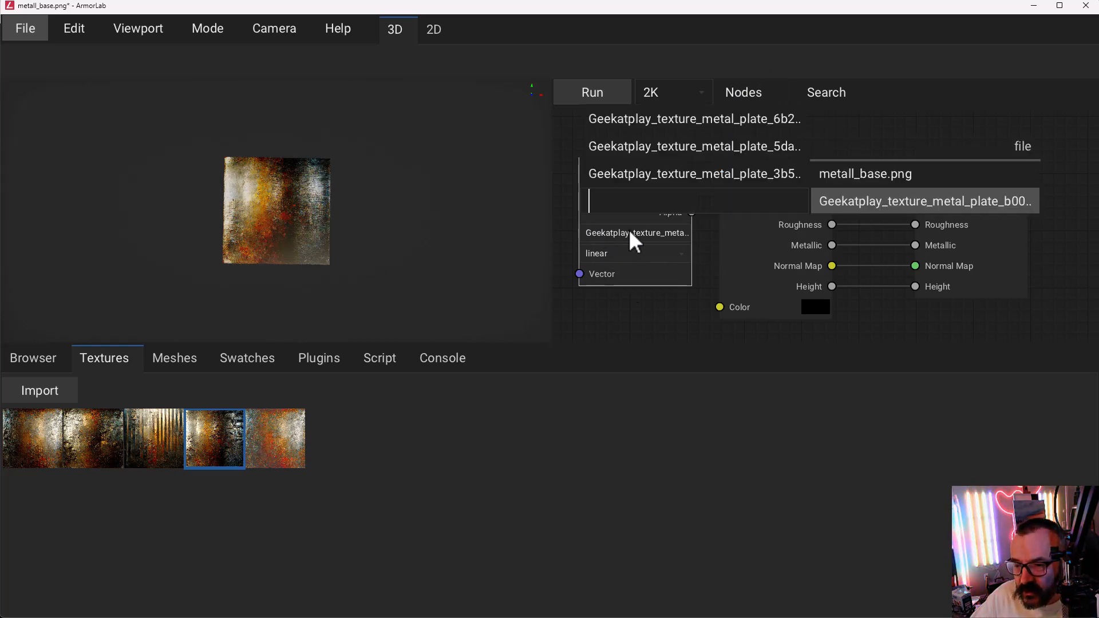
pyautogui.click(670, 59)
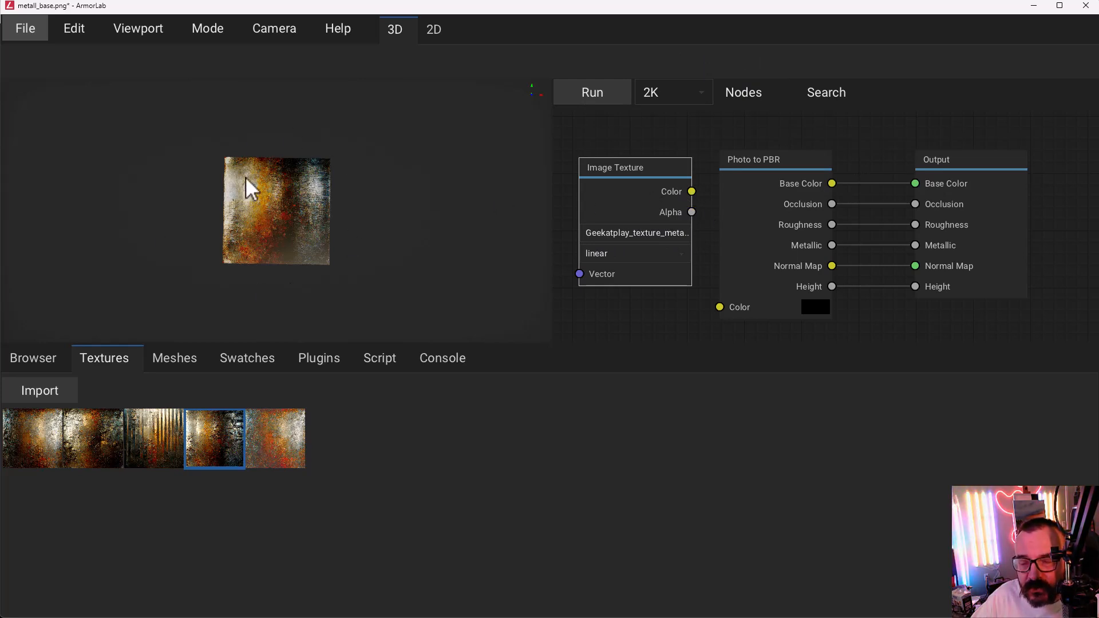
pyautogui.moveTo(692, 191); pyautogui.dragTo(719, 307)
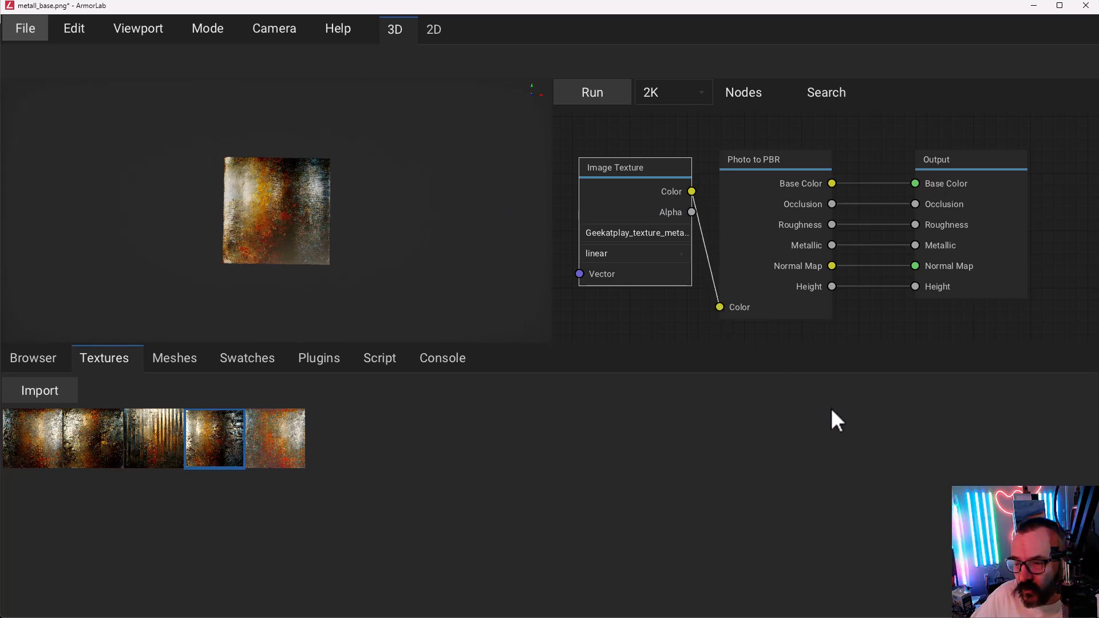
pyautogui.moveTo(659, 165)
pyautogui.mouseDown()
pyautogui.moveTo(632, 187)
pyautogui.moveTo(649, 173)
pyautogui.mouseUp()
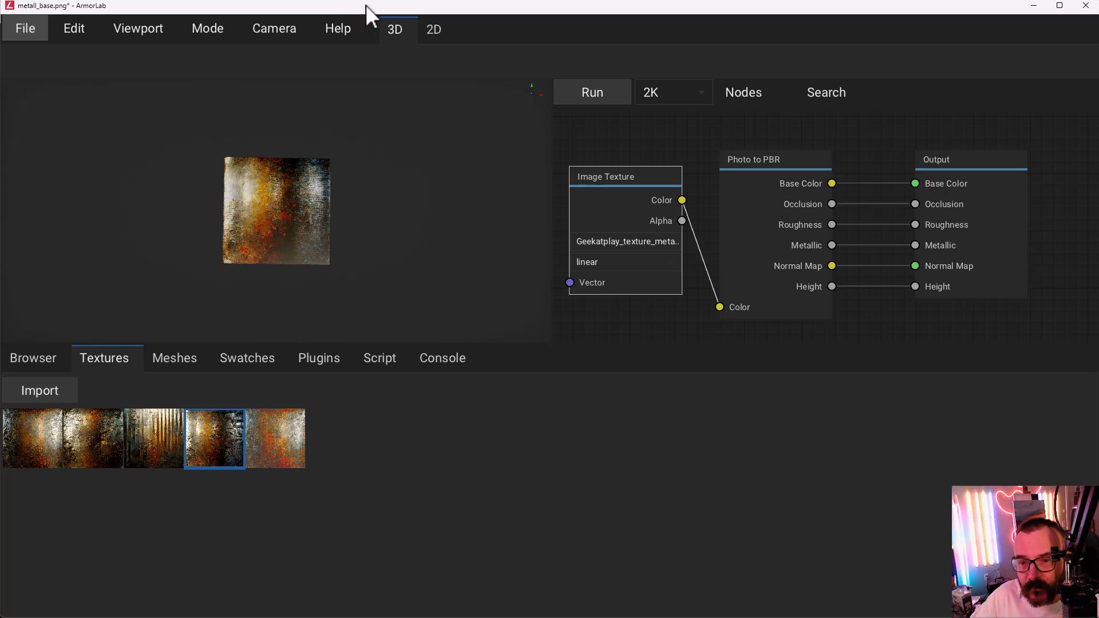
# Step: Generate the PBR maps from the metal image and inspect the result in the 2D and 3D views
pyautogui.click(436, 32)
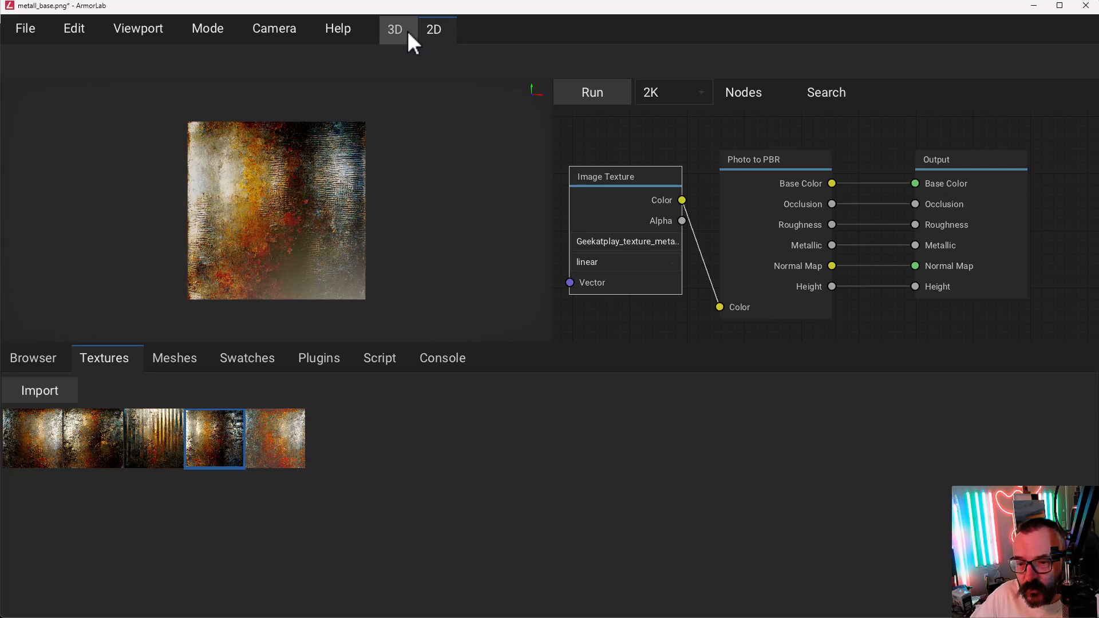
pyautogui.click(407, 30)
pyautogui.moveTo(294, 195); pyautogui.dragTo(307, 112)
pyautogui.moveTo(307, 111); pyautogui.dragTo(312, 202, button='right')
pyautogui.click(430, 33)
pyautogui.click(396, 30)
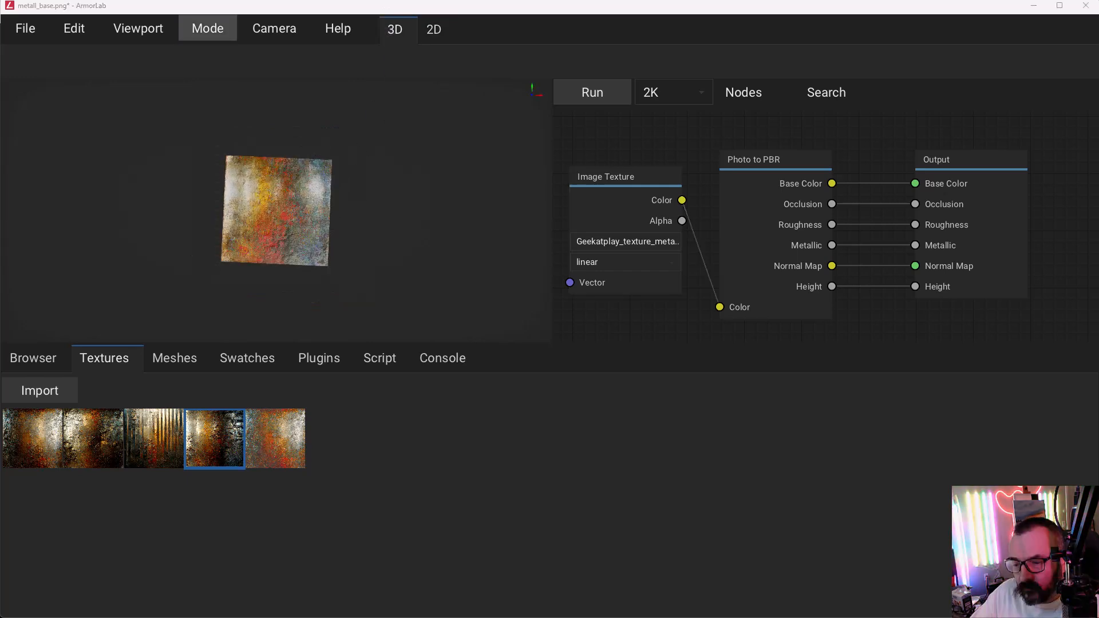
pyautogui.moveTo(286, 219); pyautogui.dragTo(291, 266, button='right')
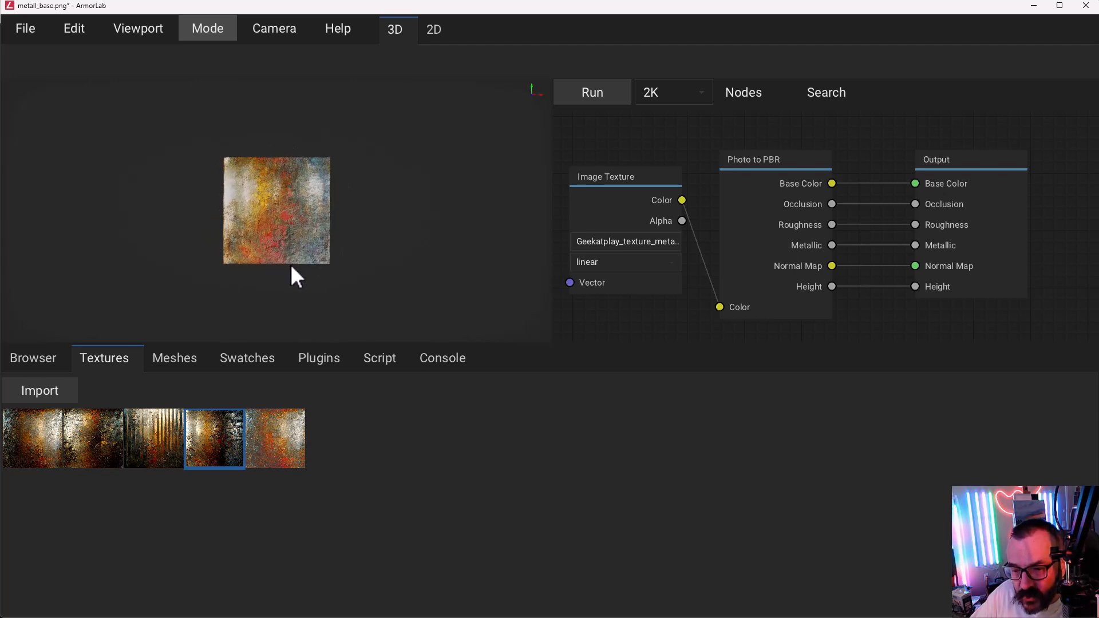
# Step: Export the generated PBR maps to D:\Projects\textures with the base name metal and check the exported PNG files in that folder
pyautogui.moveTo(281, 220); pyautogui.dragTo(249, 234, button='right')
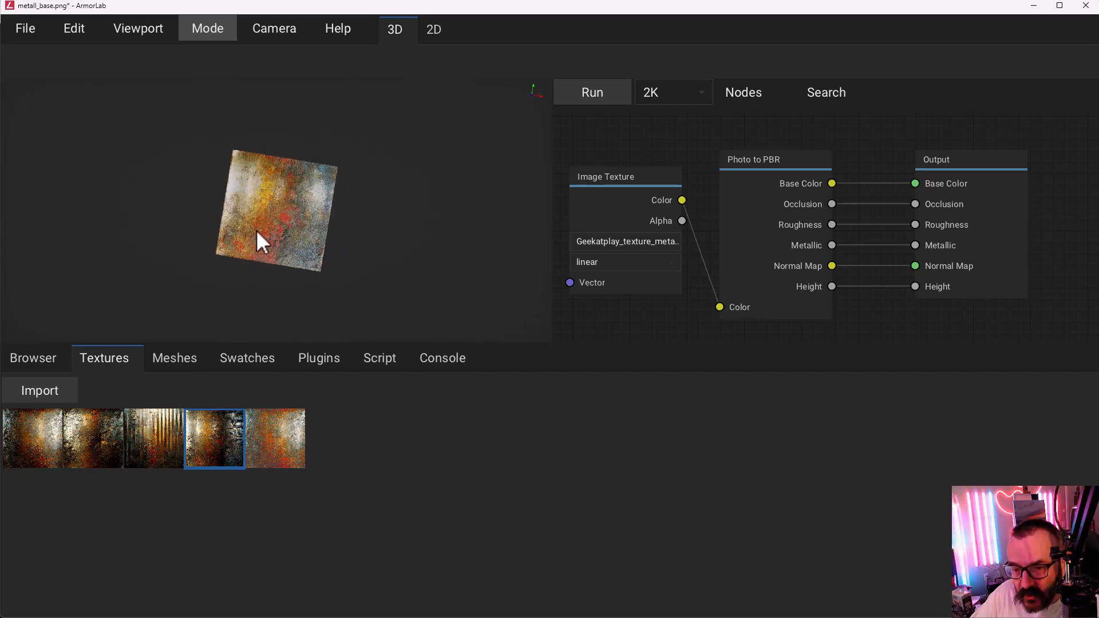
pyautogui.moveTo(267, 194); pyautogui.dragTo(361, 174, button='right')
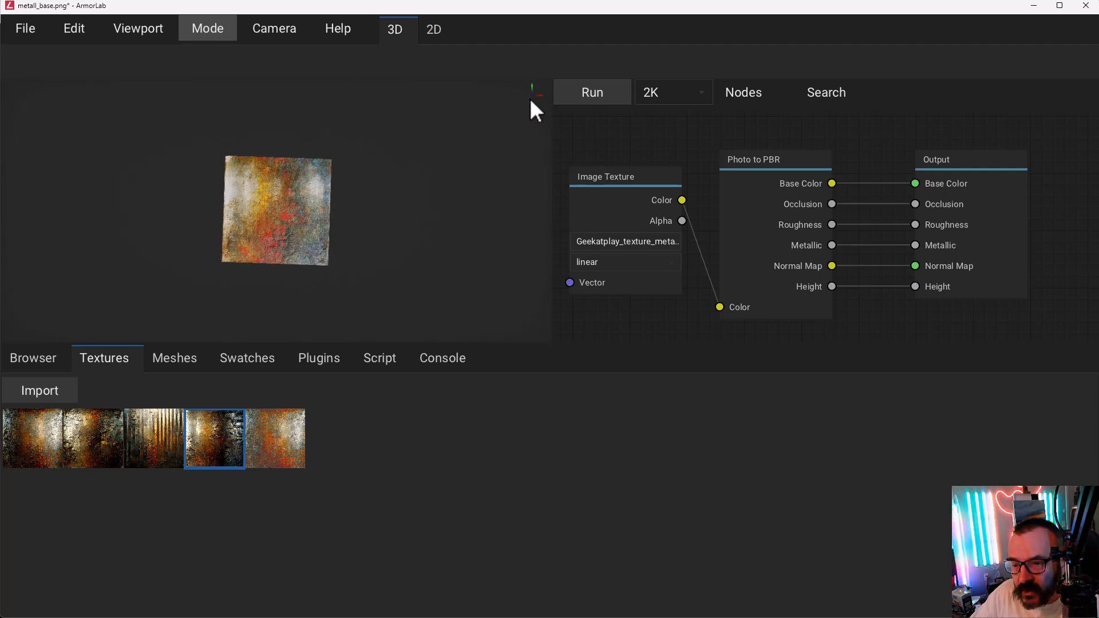
pyautogui.moveTo(253, 220); pyautogui.dragTo(256, 227, button='right')
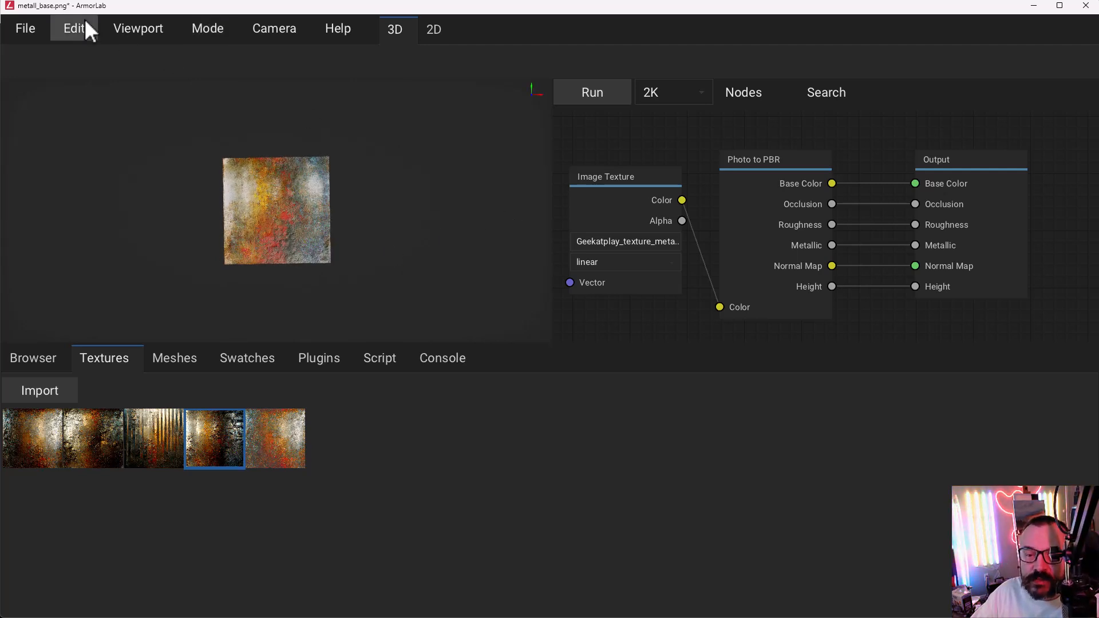
pyautogui.click(25, 29)
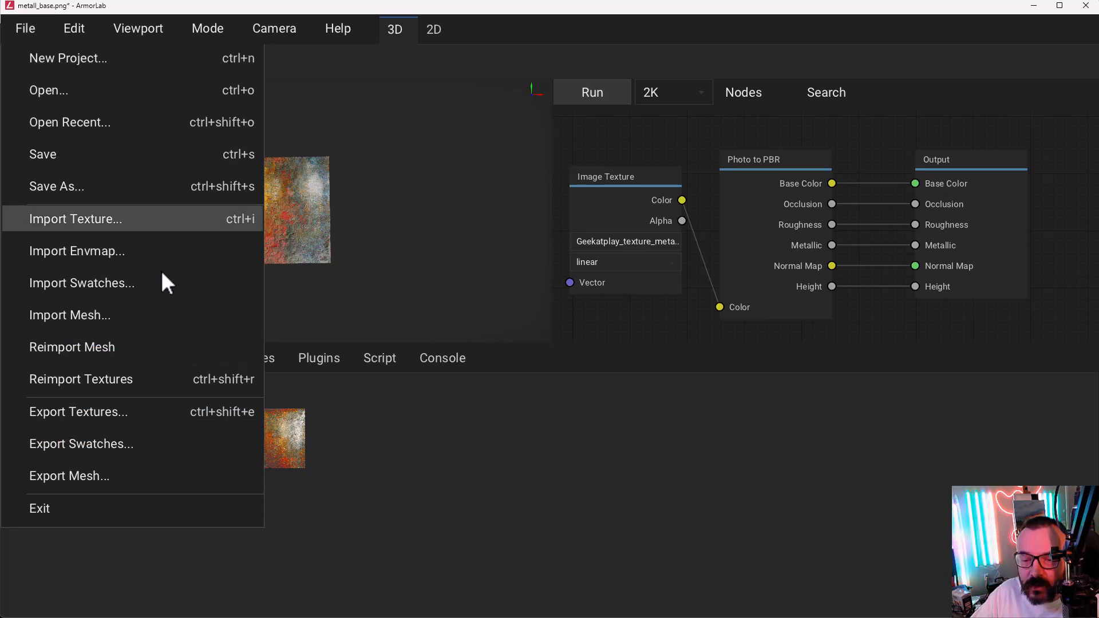
pyautogui.click(162, 420)
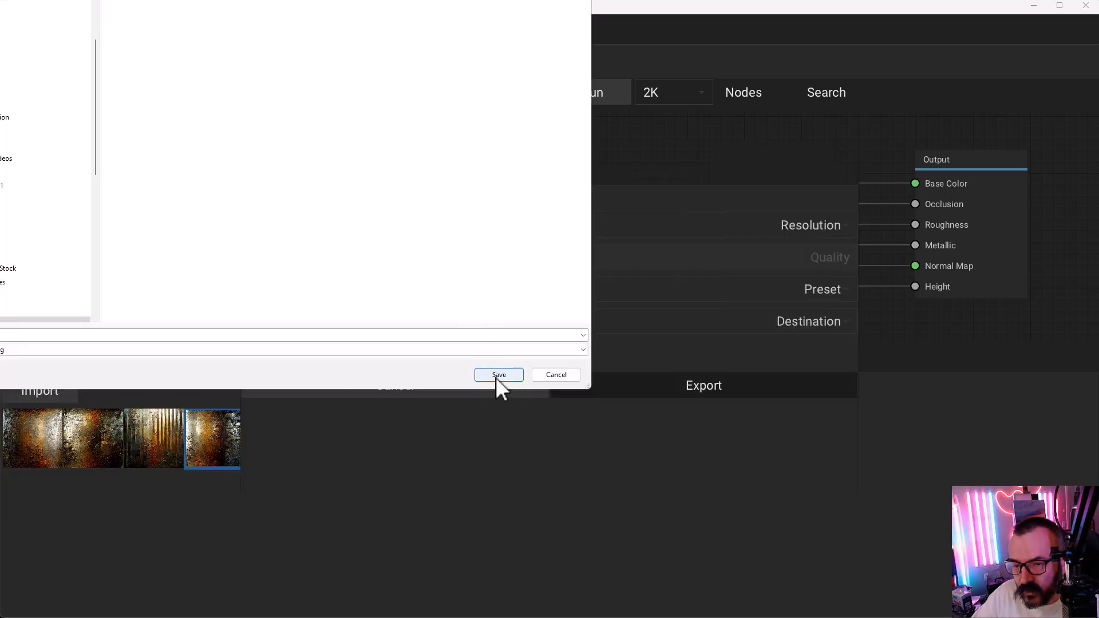
pyautogui.click(98, 336)
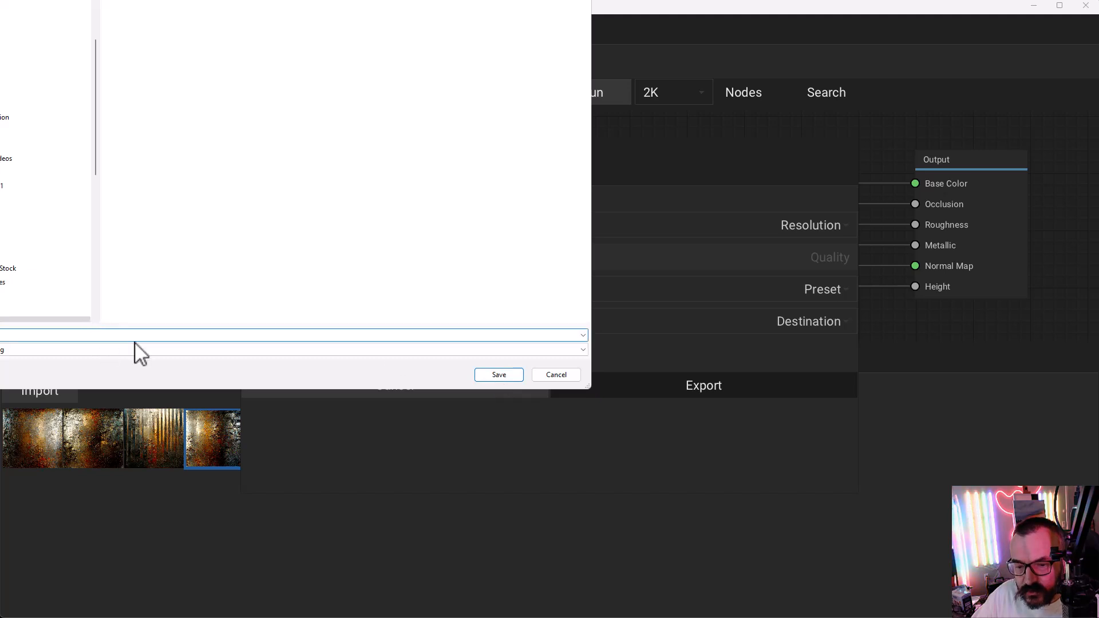
pyautogui.write('al')
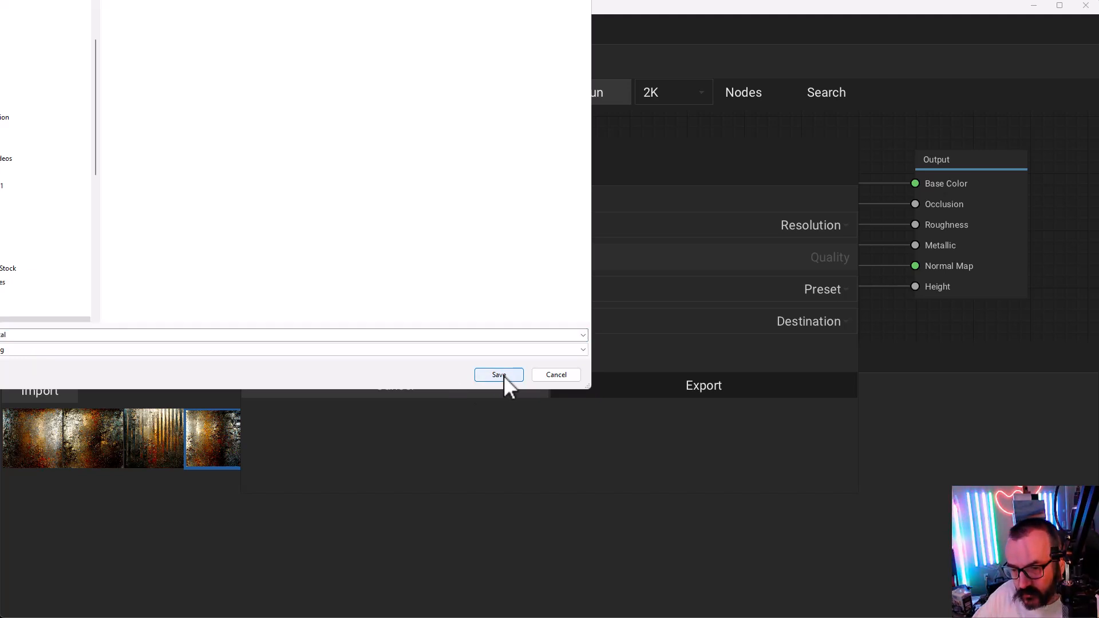
pyautogui.click(499, 375)
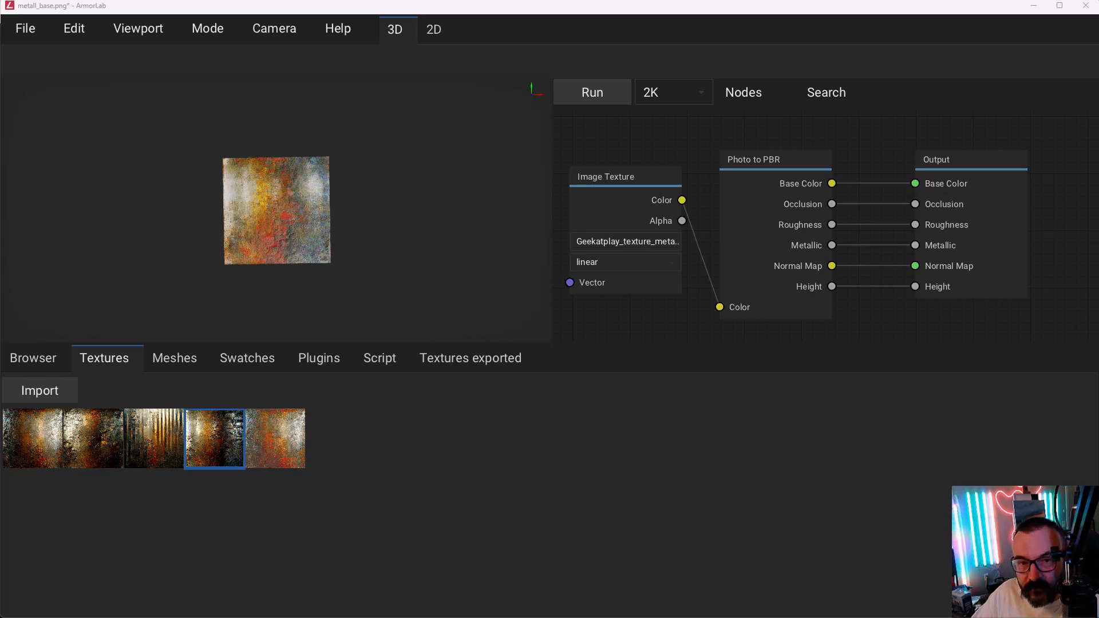
pyautogui.hotkey('alt', 'Tab')
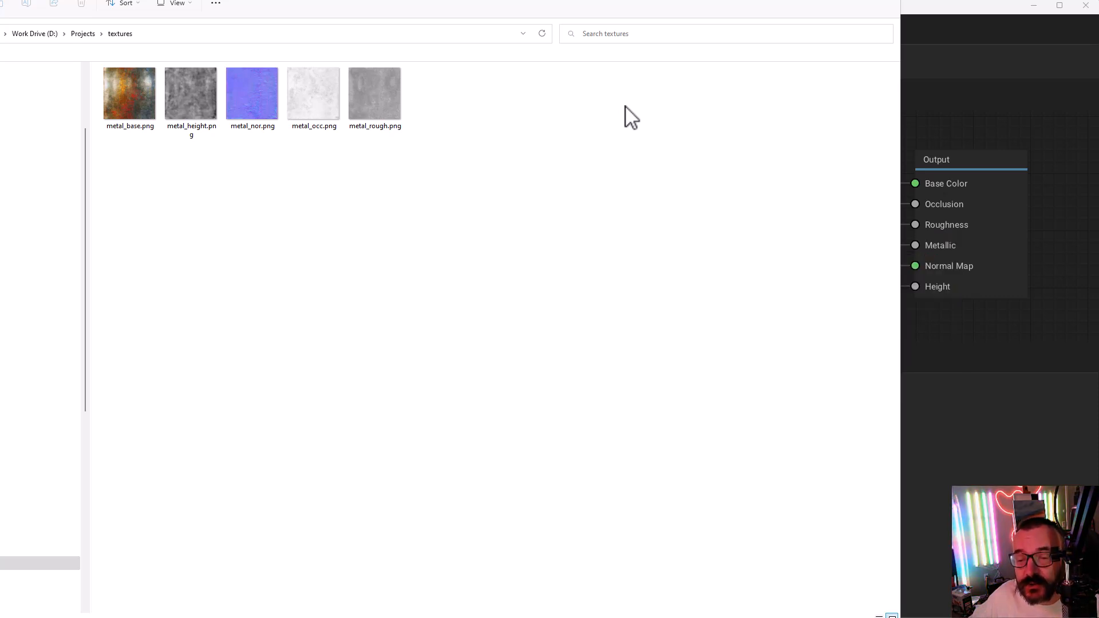
pyautogui.click(1010, 33)
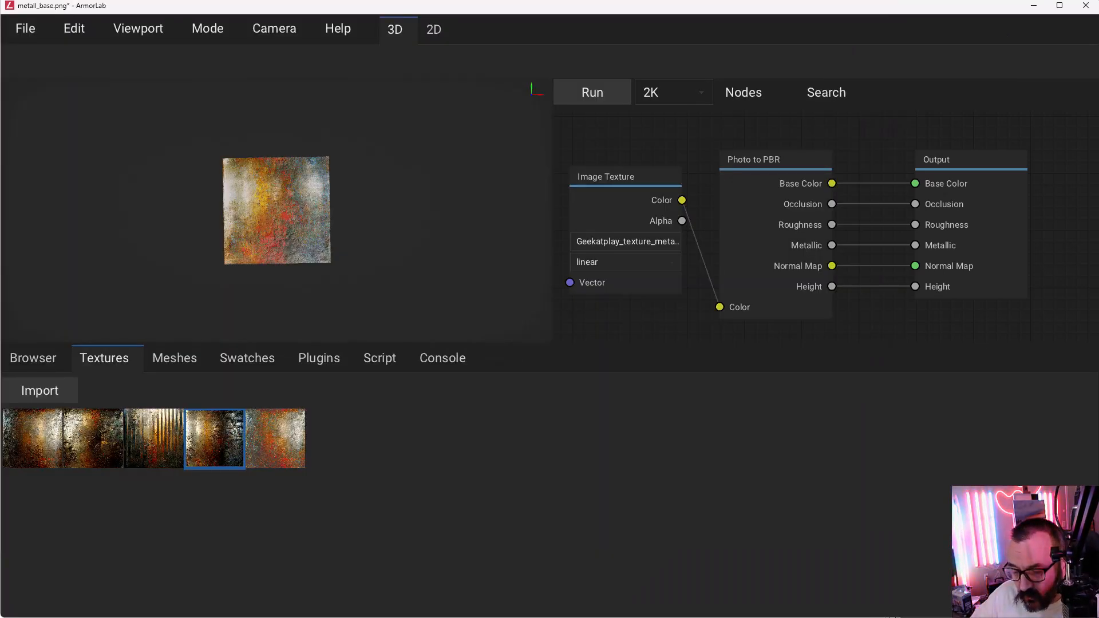
# Step: Switch to VUE and load metal_base.png as the Color image of the Default material
pyautogui.hotkey('alt', 'Tab')
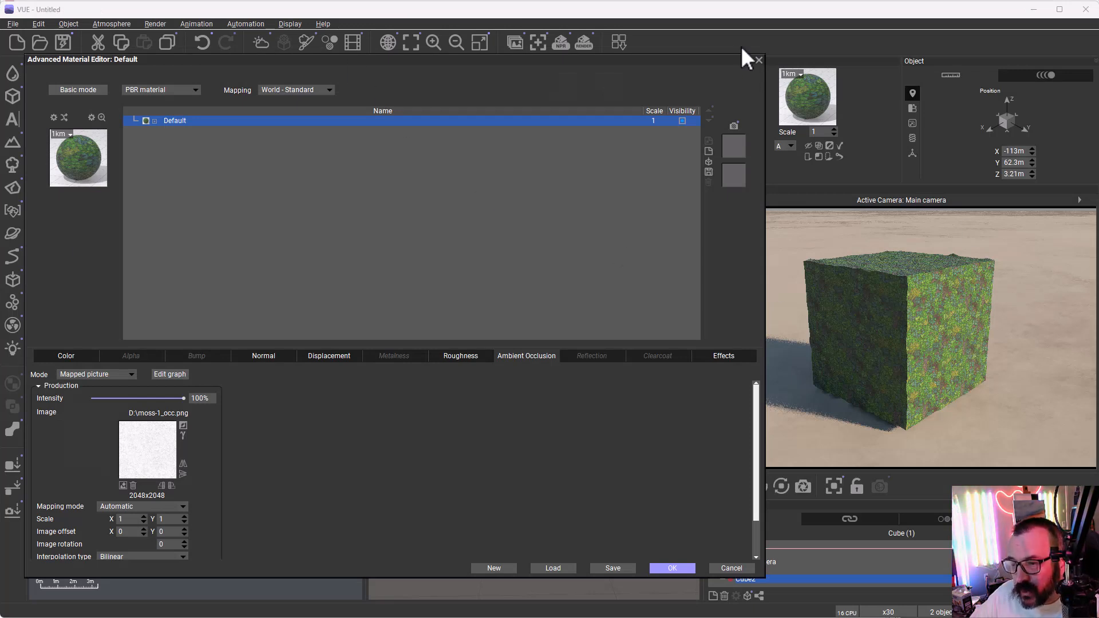
pyautogui.click(68, 356)
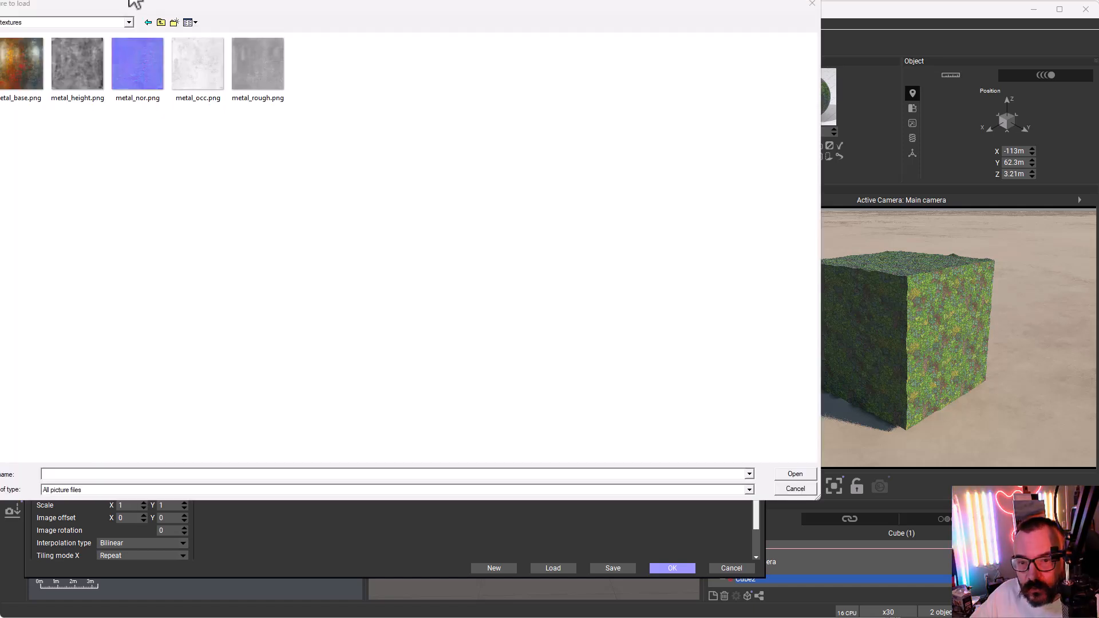
pyautogui.click(21, 92)
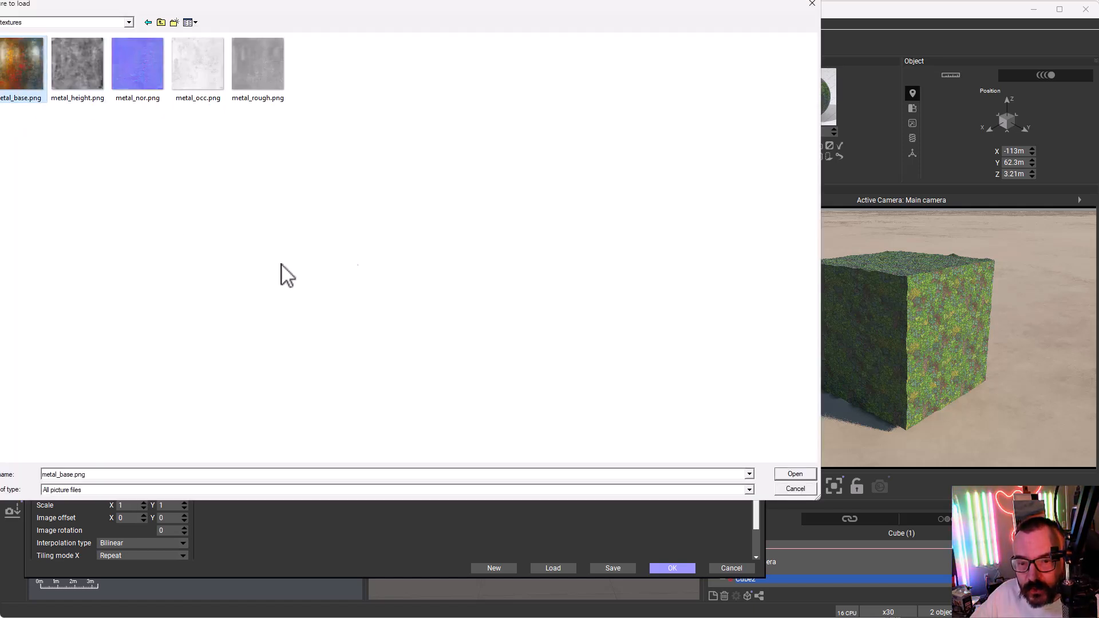
pyautogui.click(796, 475)
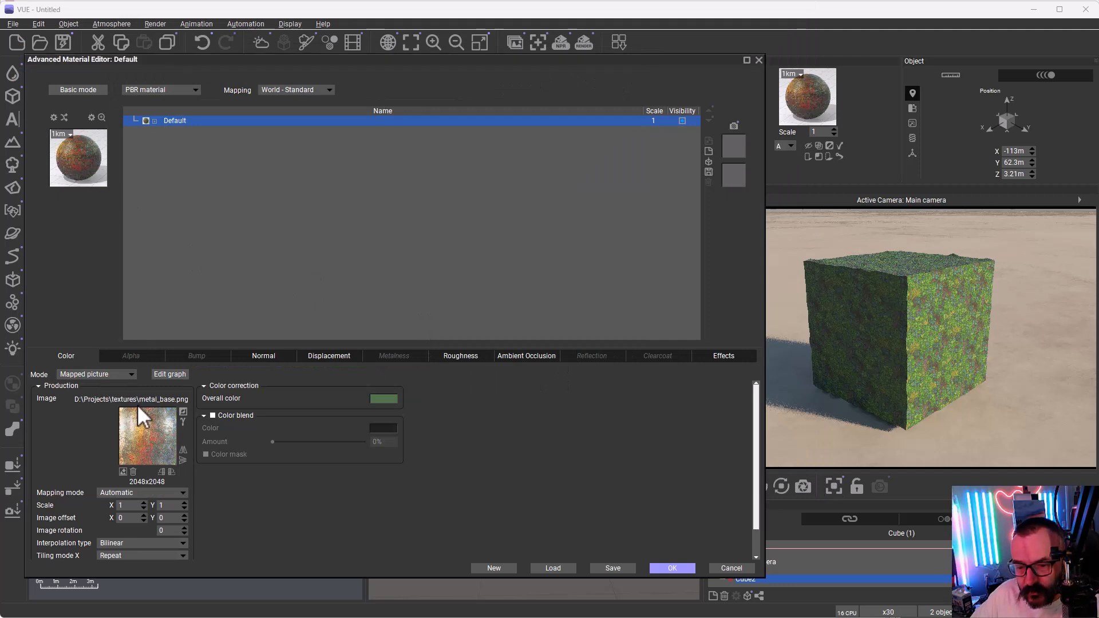
# Step: Load metal_nor.png as the material's Normal image and set the material mapping to Object - Parametric
pyautogui.click(266, 358)
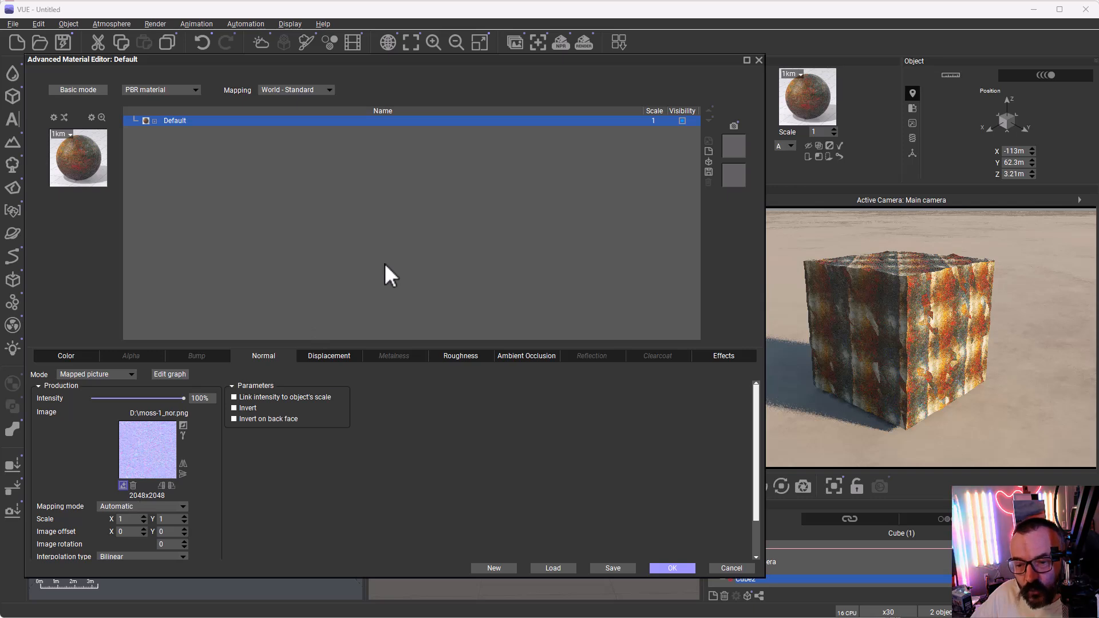
pyautogui.click(122, 485)
pyautogui.click(634, 75)
pyautogui.click(126, 66)
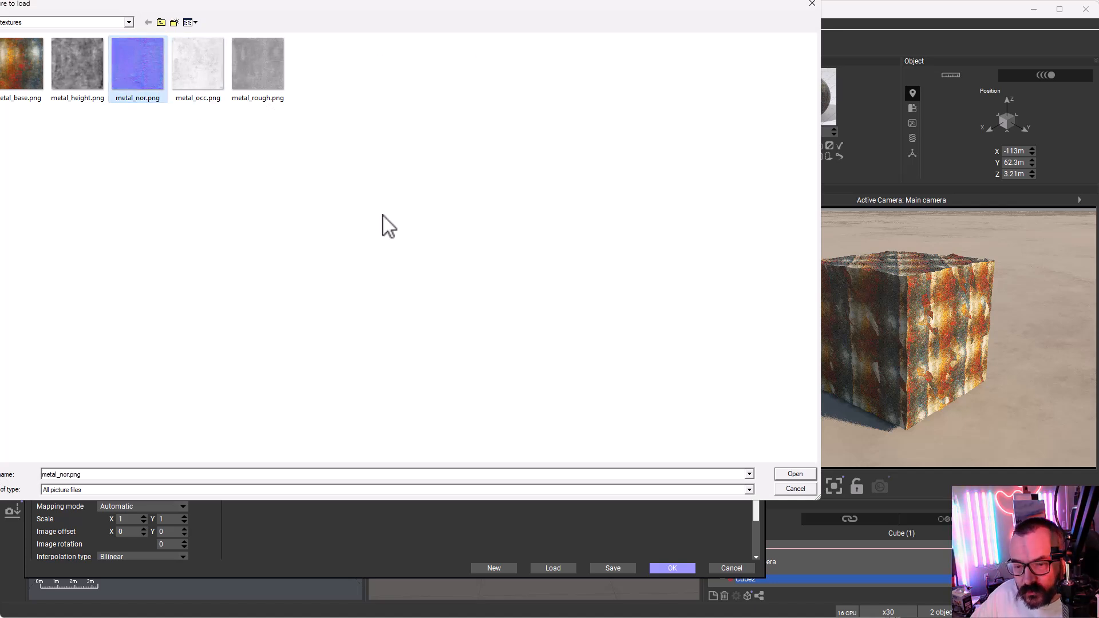
pyautogui.click(795, 474)
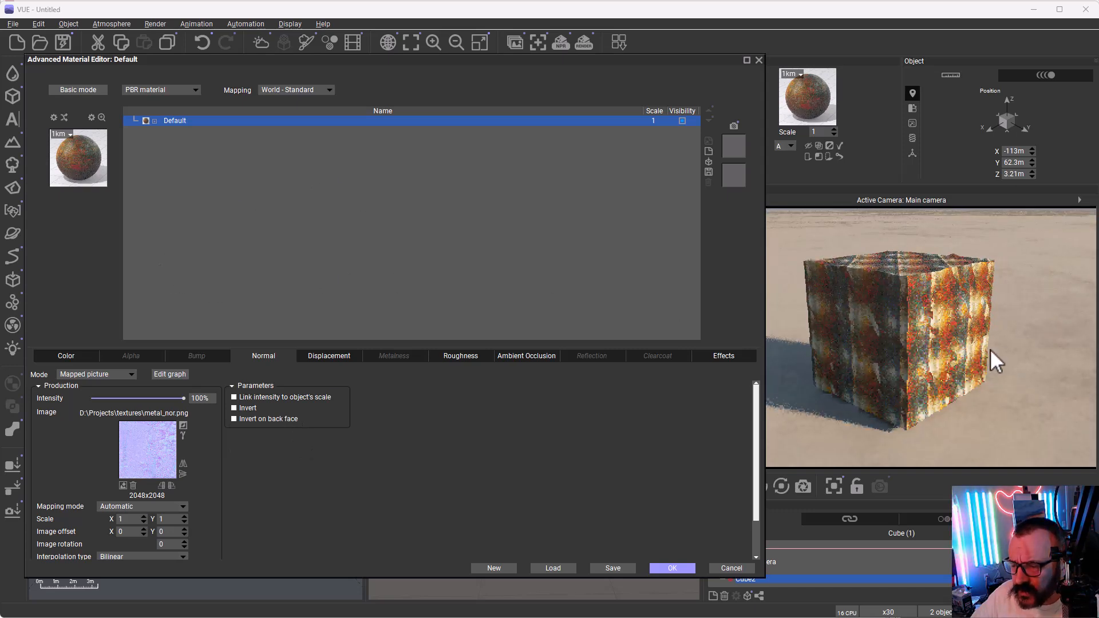
pyautogui.click(329, 90)
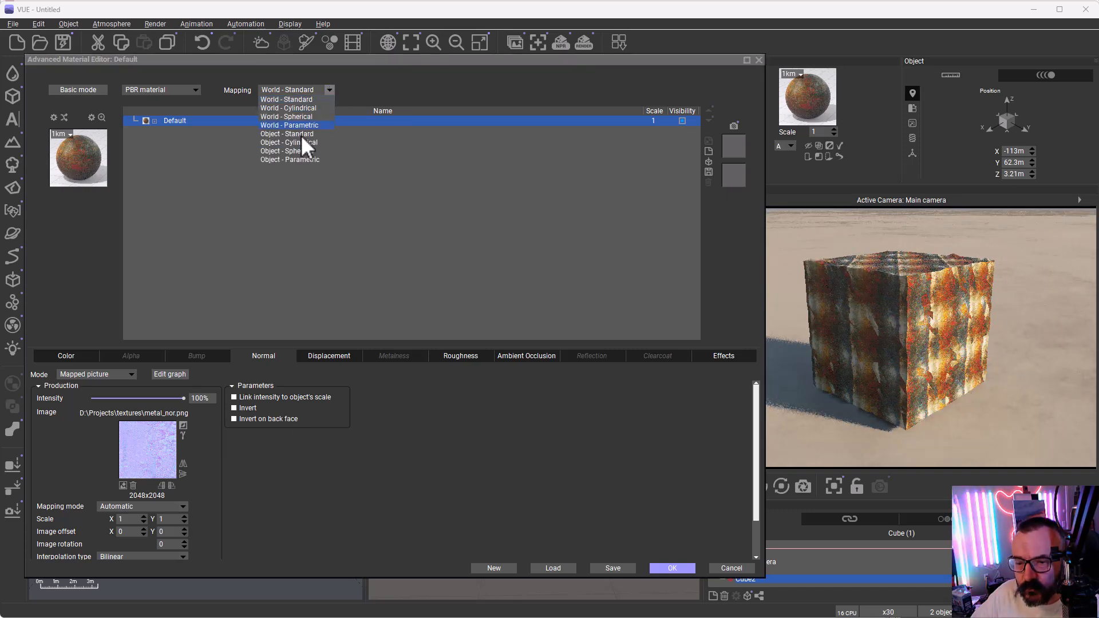
pyautogui.click(307, 159)
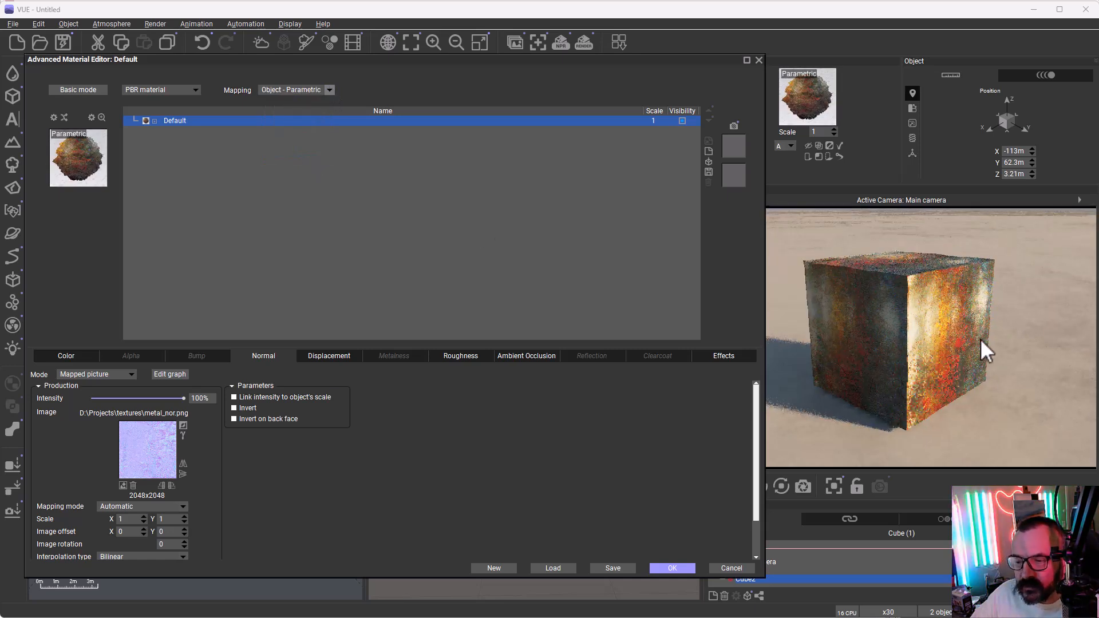
# Step: Replace the material's Displacement image with metal_height.png from the textures folder
pyautogui.click(329, 356)
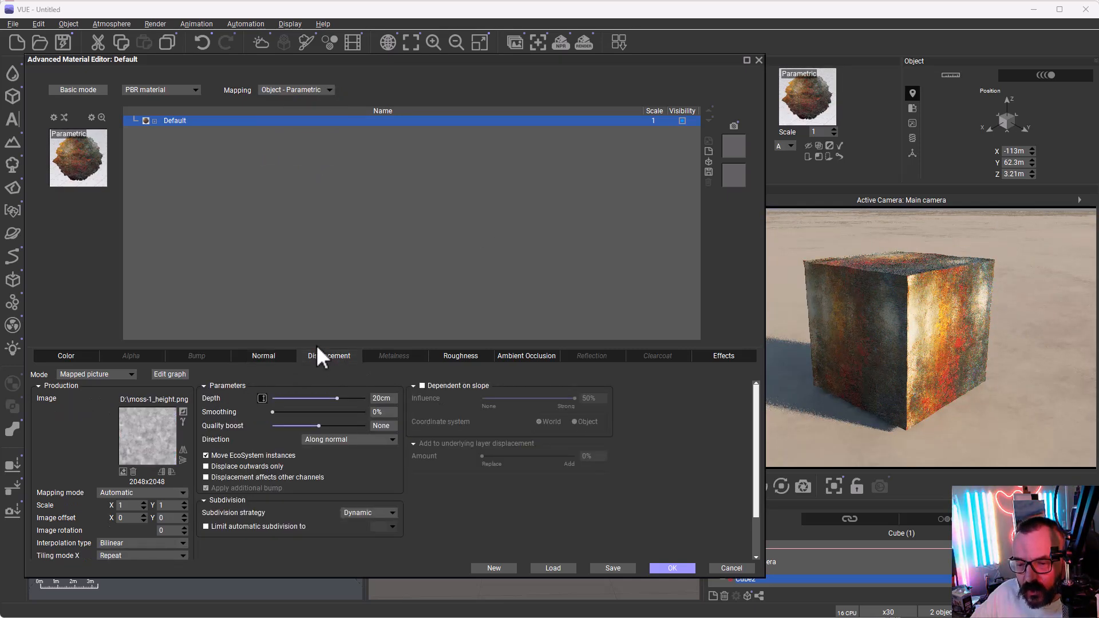
pyautogui.click(129, 375)
pyautogui.click(87, 390)
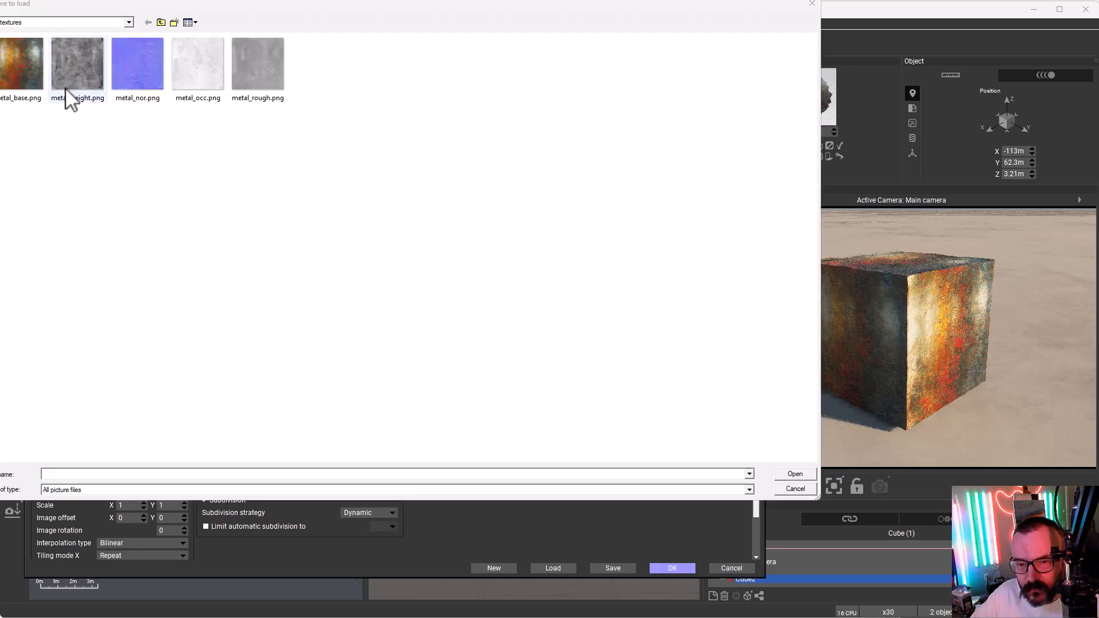
pyautogui.click(69, 97)
pyautogui.click(793, 474)
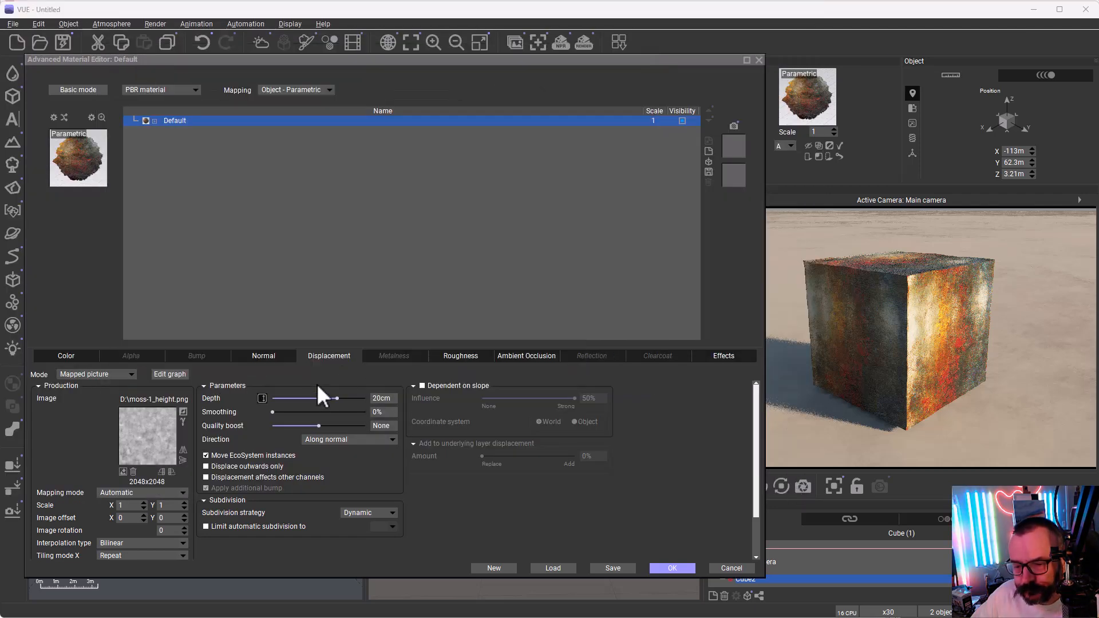
# Step: Replace the material's Roughness image with metal_rough.png from the textures folder
pyautogui.click(461, 356)
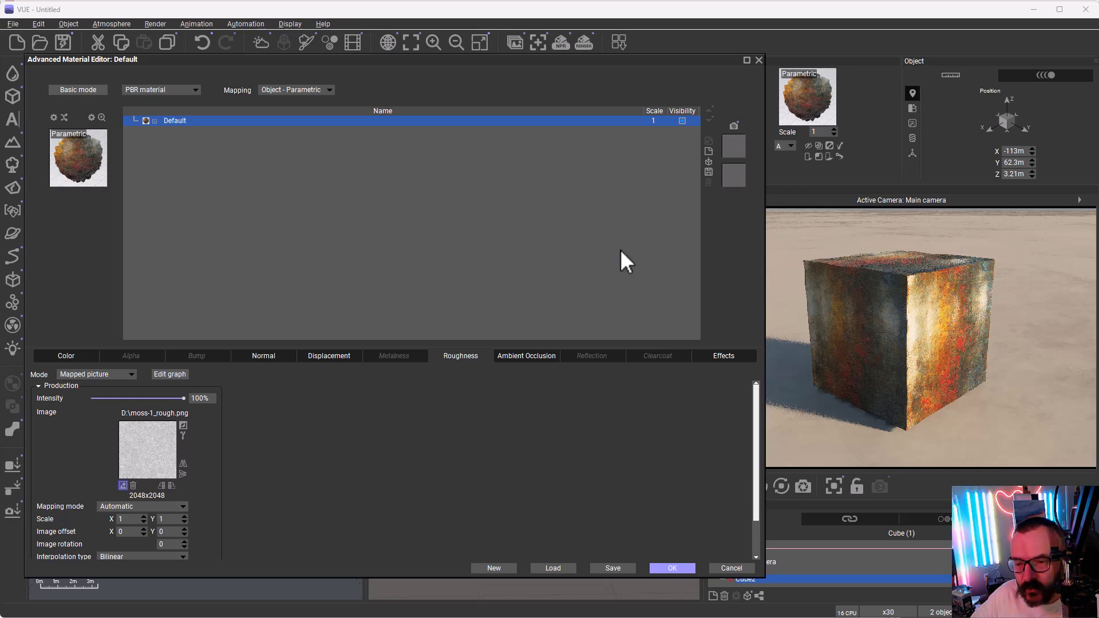
pyautogui.click(122, 485)
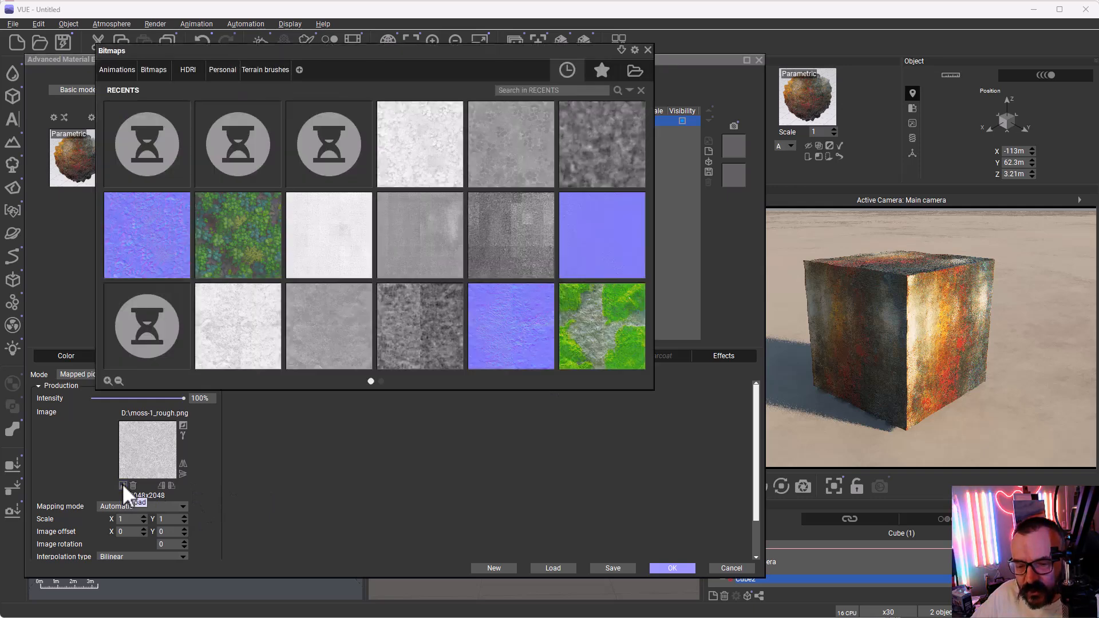
pyautogui.click(632, 71)
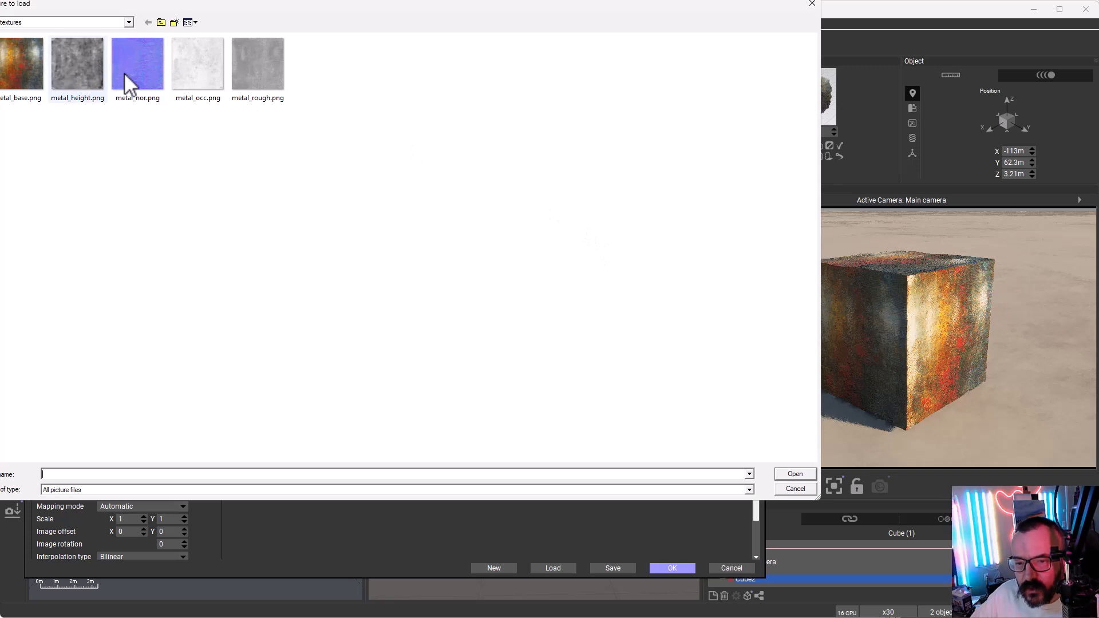
pyautogui.click(246, 74)
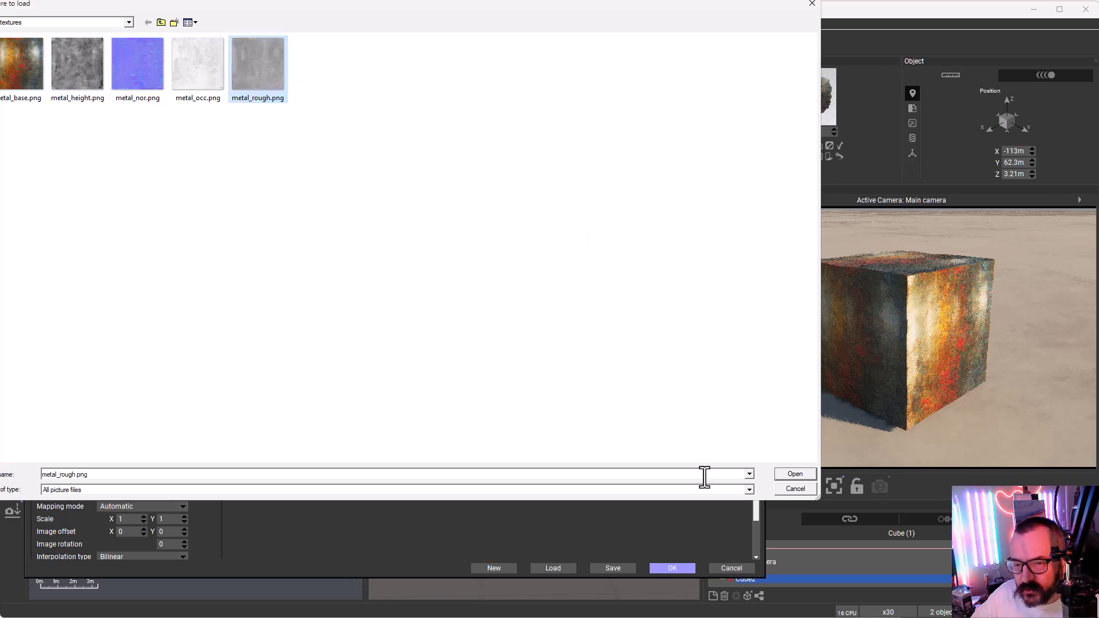
pyautogui.click(795, 475)
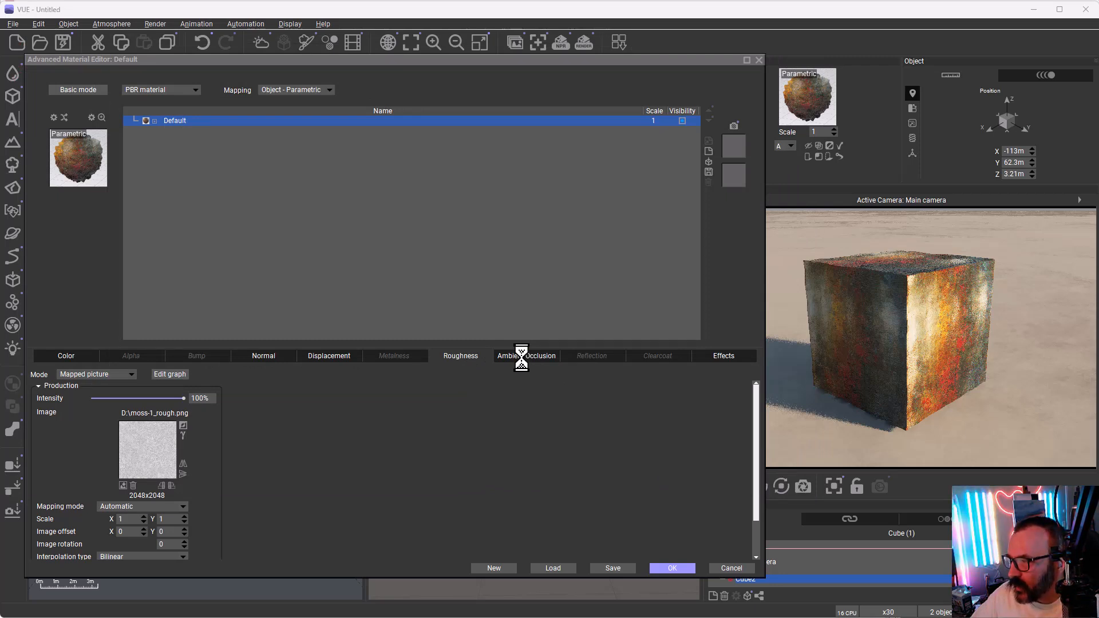
# Step: Replace the material's Ambient Occlusion image with metal_occ.png from the textures folder
pyautogui.click(521, 356)
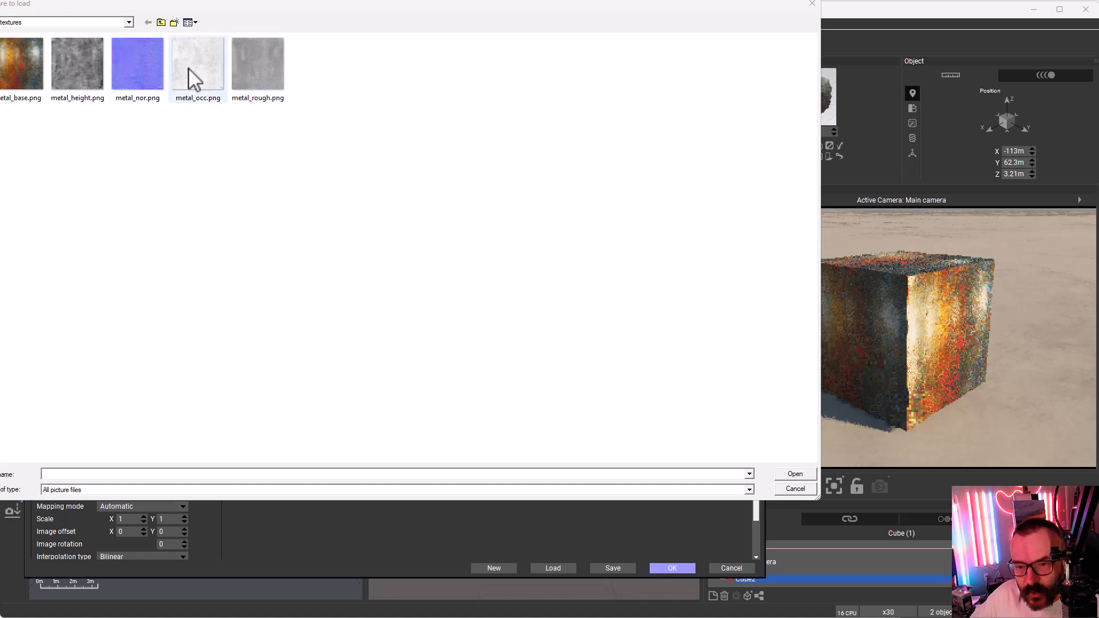
pyautogui.click(192, 78)
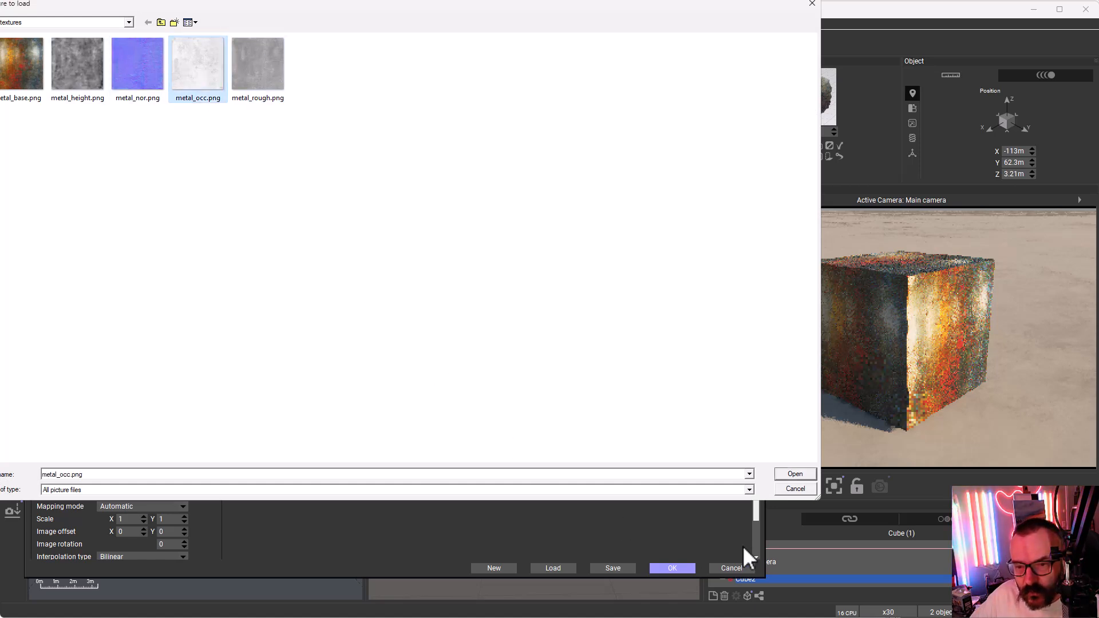
pyautogui.click(797, 475)
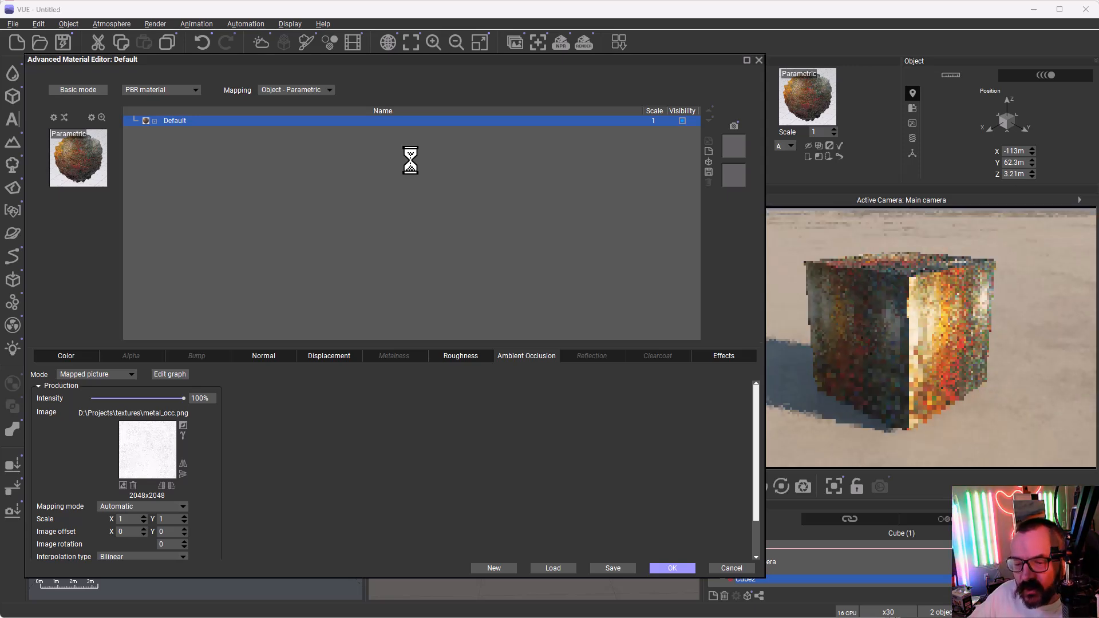
# Step: Change the material's Metalness mode to Mapped picture and load metal_rough.png as its image
pyautogui.click(393, 357)
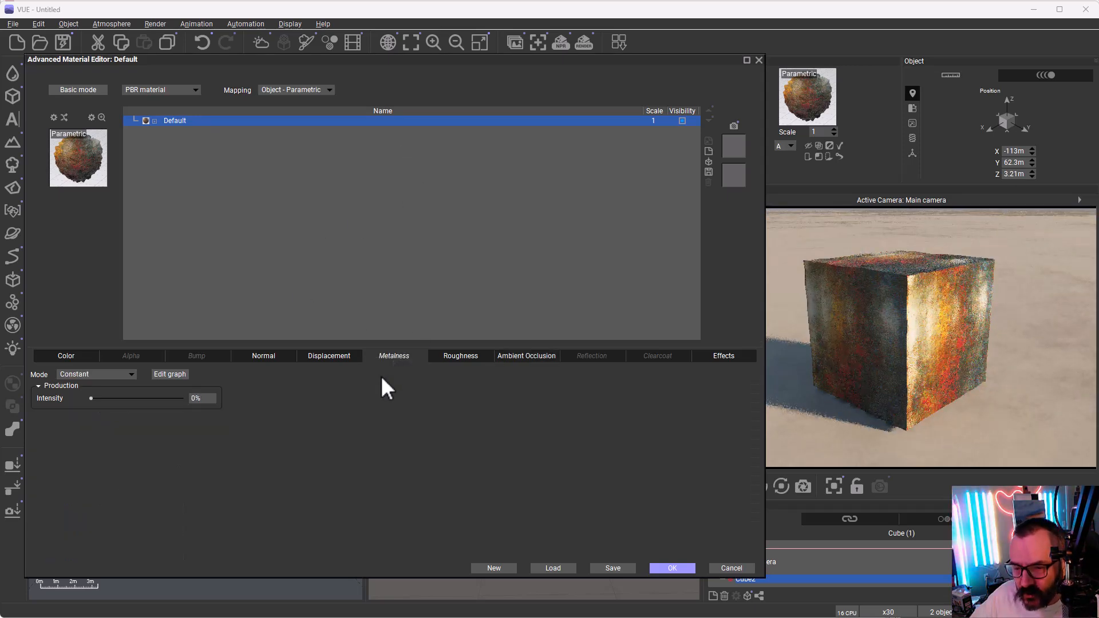
pyautogui.click(109, 375)
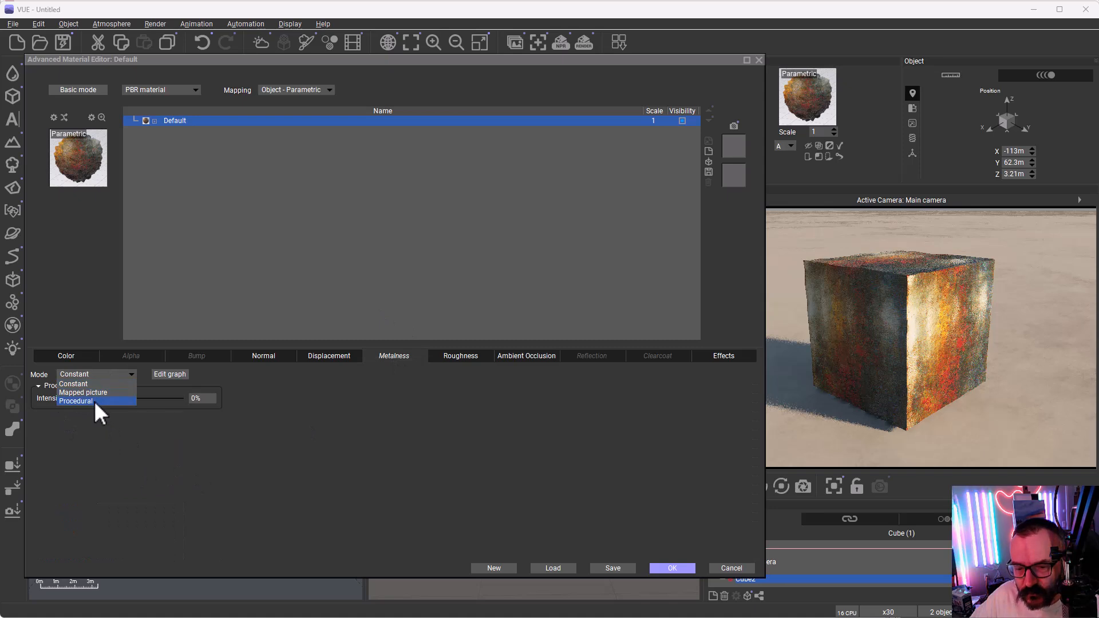
pyautogui.click(95, 384)
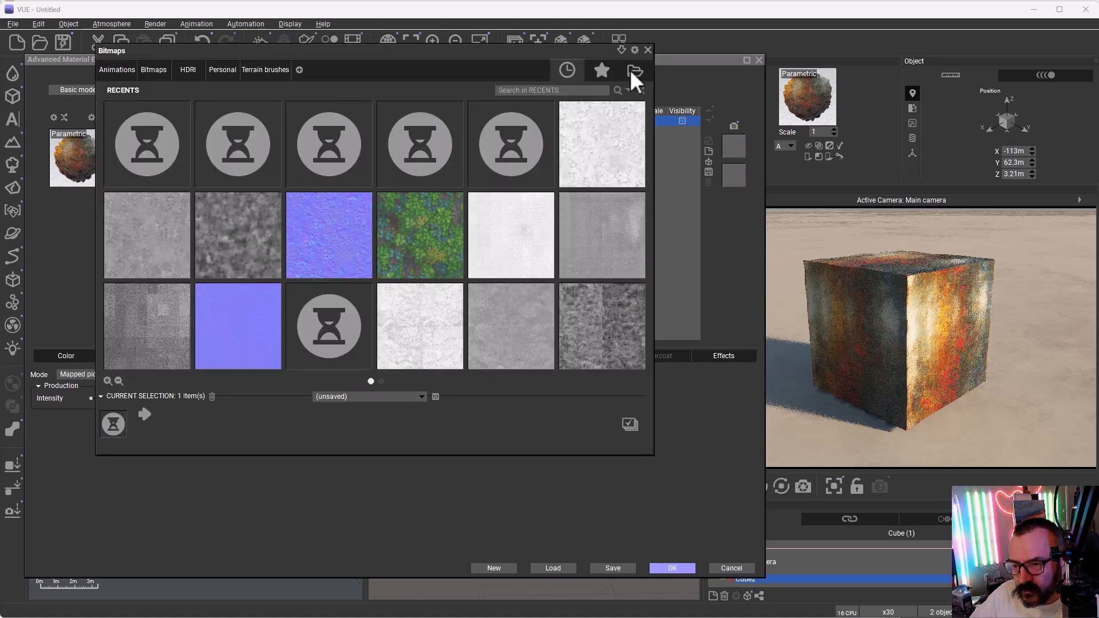
pyautogui.click(633, 70)
pyautogui.click(266, 55)
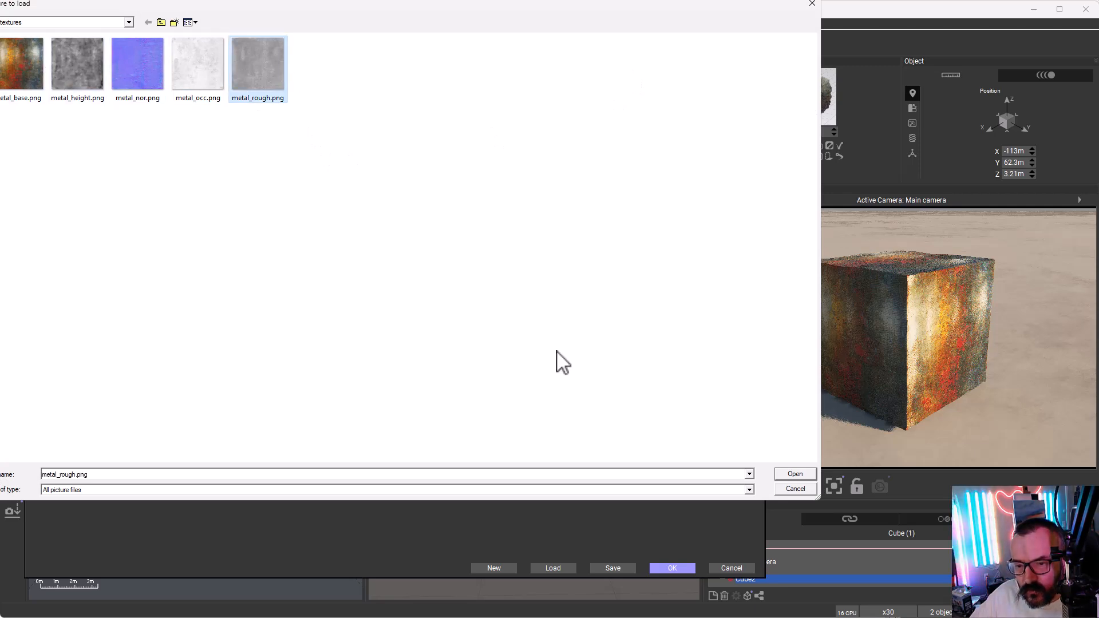
pyautogui.click(795, 476)
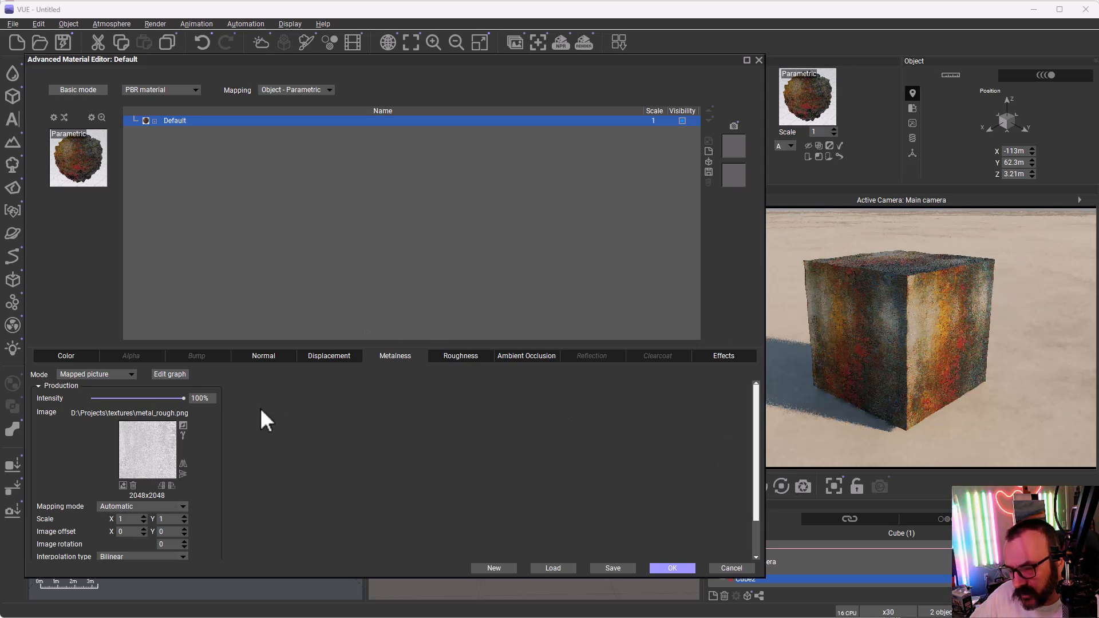
# Step: Invert the Metalness channel's metal_rough.png image and accept the material changes
pyautogui.click(183, 426)
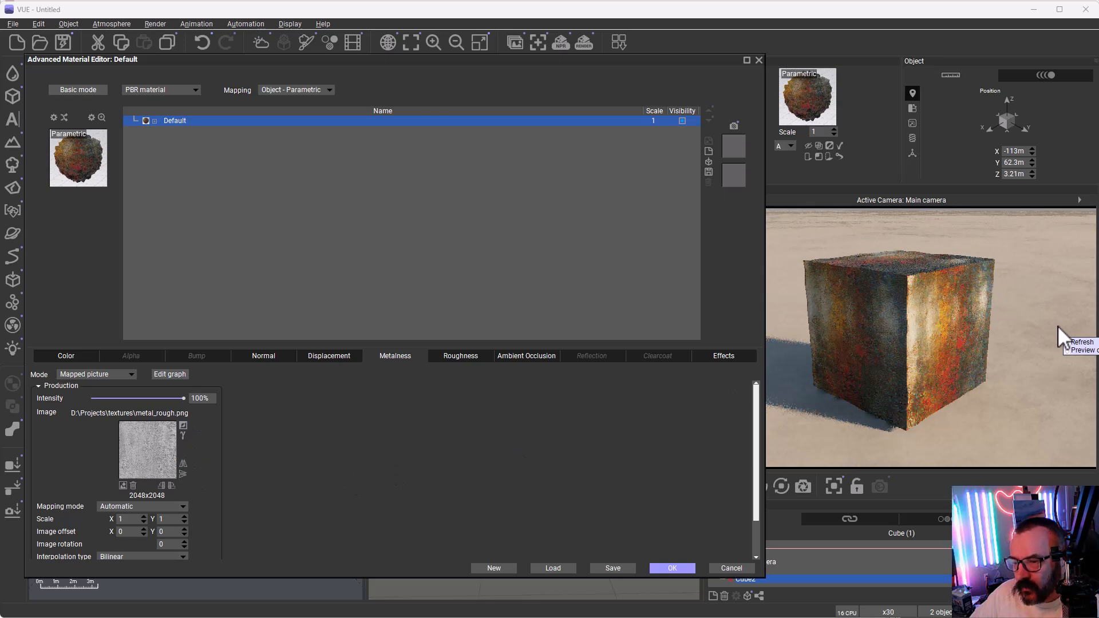
pyautogui.click(676, 567)
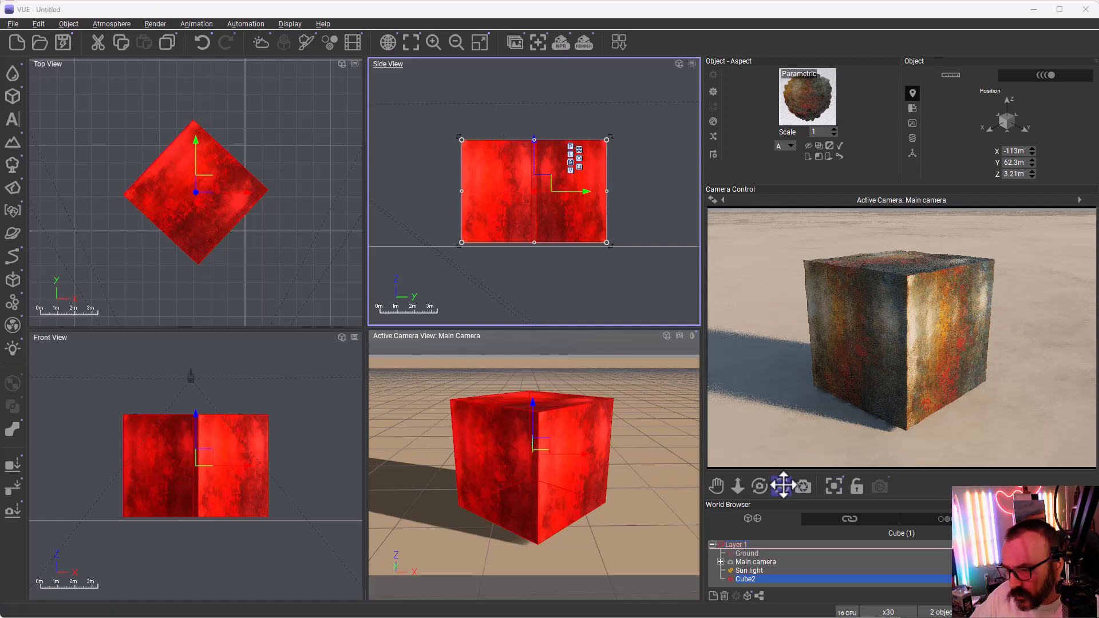
# Step: Move the main camera closer to the cube along the horizontal axis of the side view
pyautogui.moveTo(485, 225); pyautogui.dragTo(572, 235, button='right')
pyautogui.scroll(-3, 476, 153)
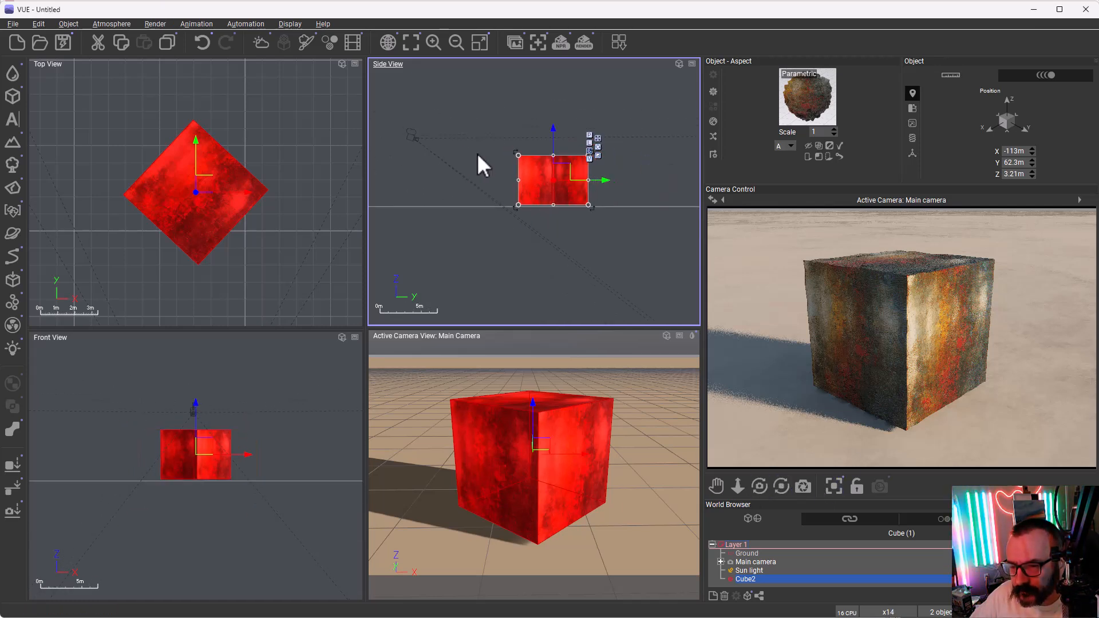
pyautogui.click(415, 135)
pyautogui.moveTo(422, 132); pyautogui.dragTo(490, 132)
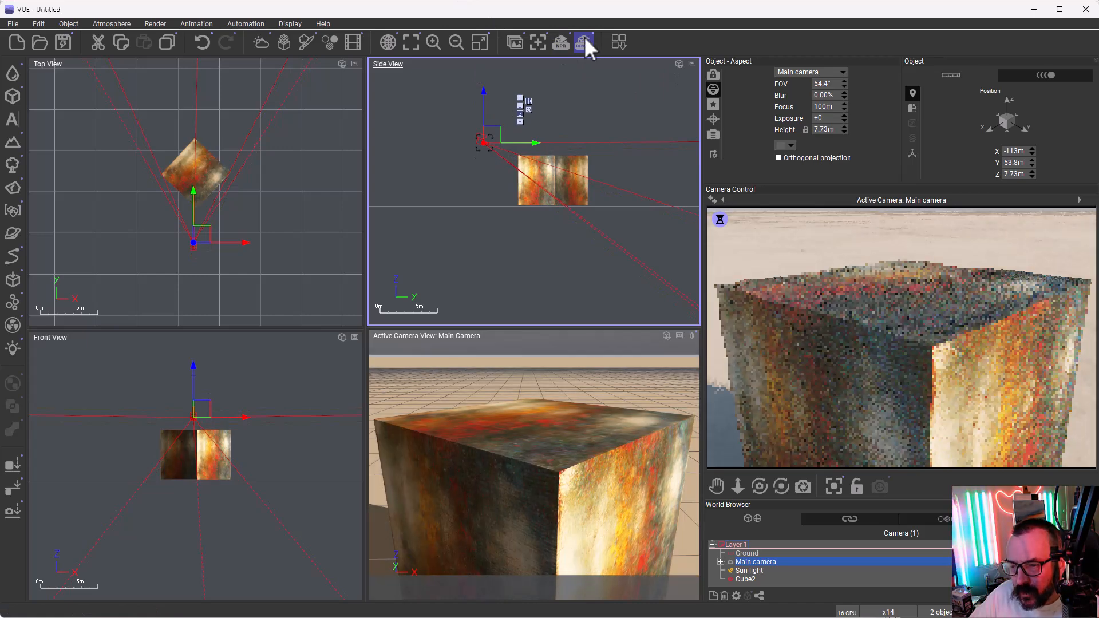
# Step: Accept the render options with the Final preset, render the scene from the main camera, and close the rendered picture
pyautogui.click(584, 42)
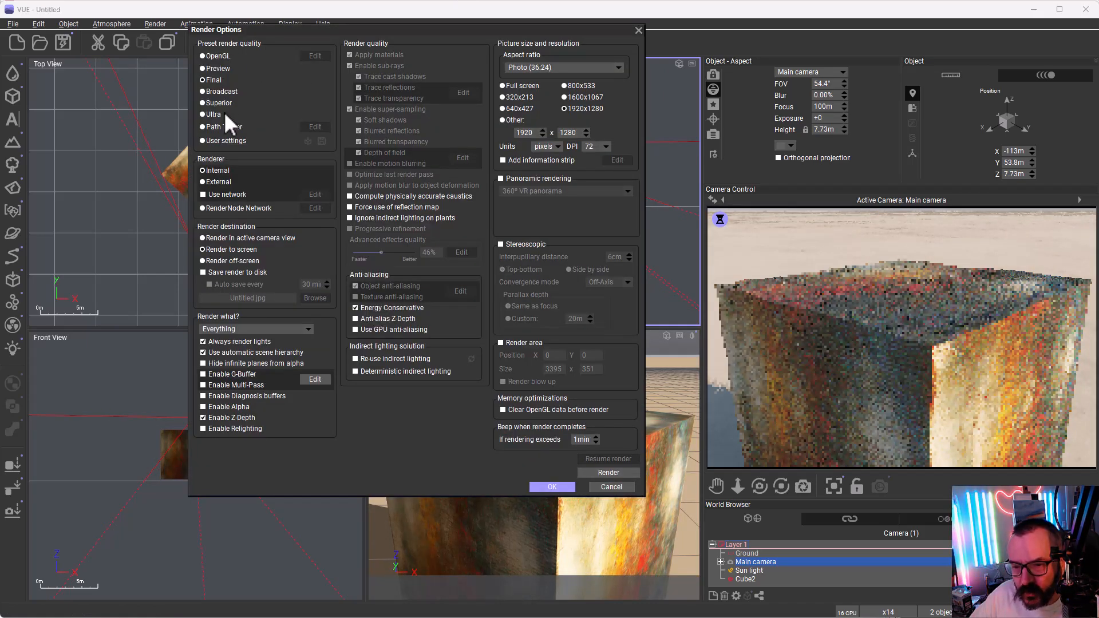
pyautogui.click(551, 487)
pyautogui.click(585, 43)
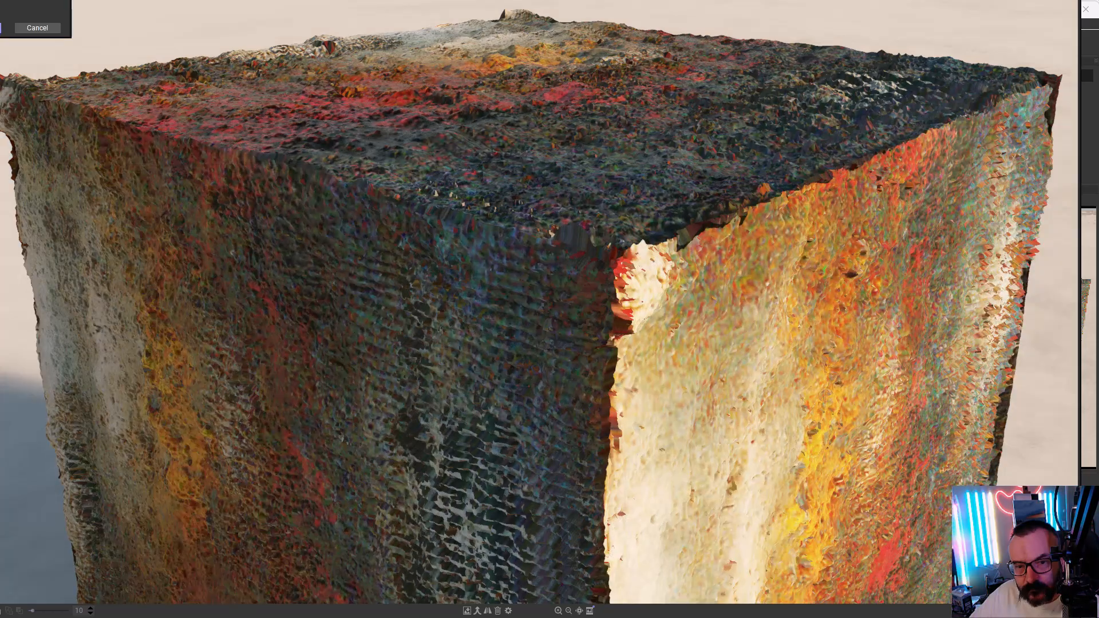
pyautogui.click(0, 27)
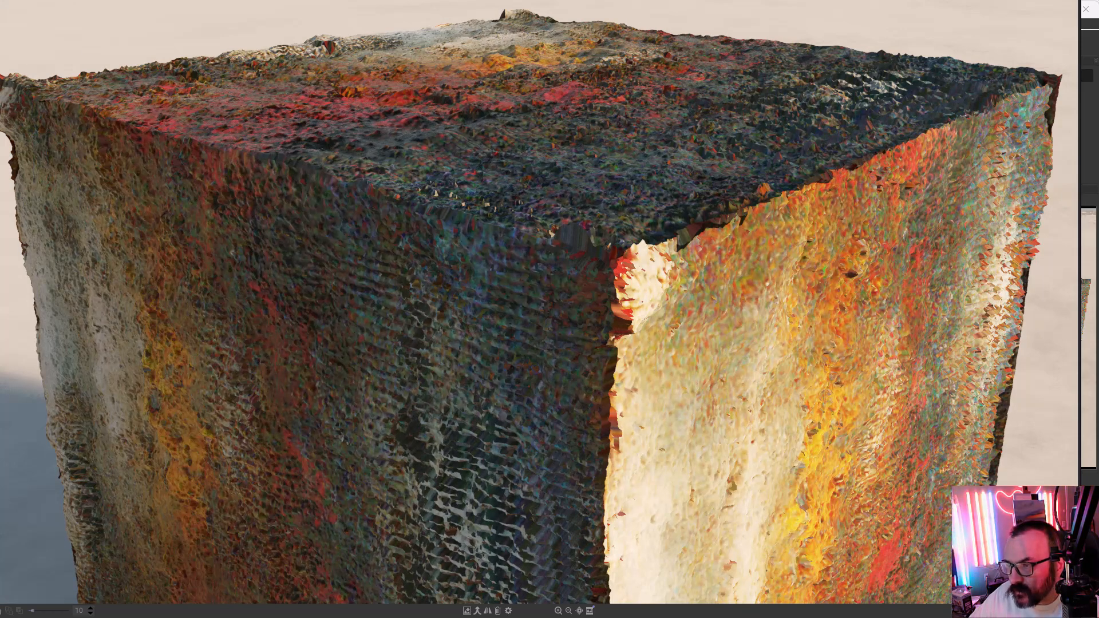
pyautogui.press('Escape')
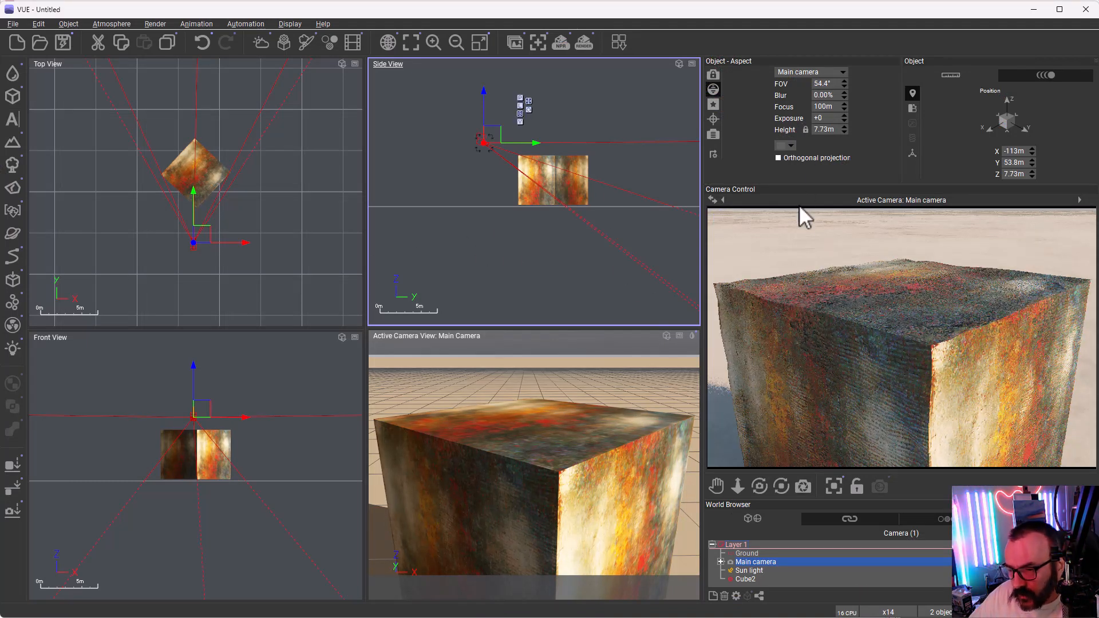
# Step: Set the displacement depth of Cube2's material to 1 cm after trying 5 cm
pyautogui.click(746, 579)
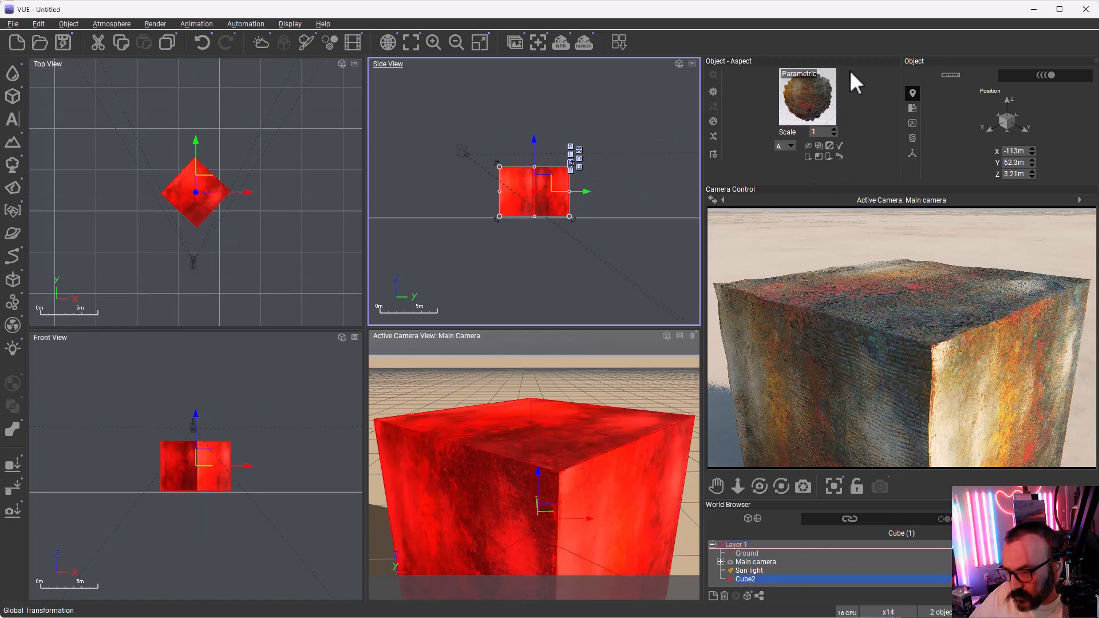
pyautogui.doubleClick(807, 97)
pyautogui.click(346, 355)
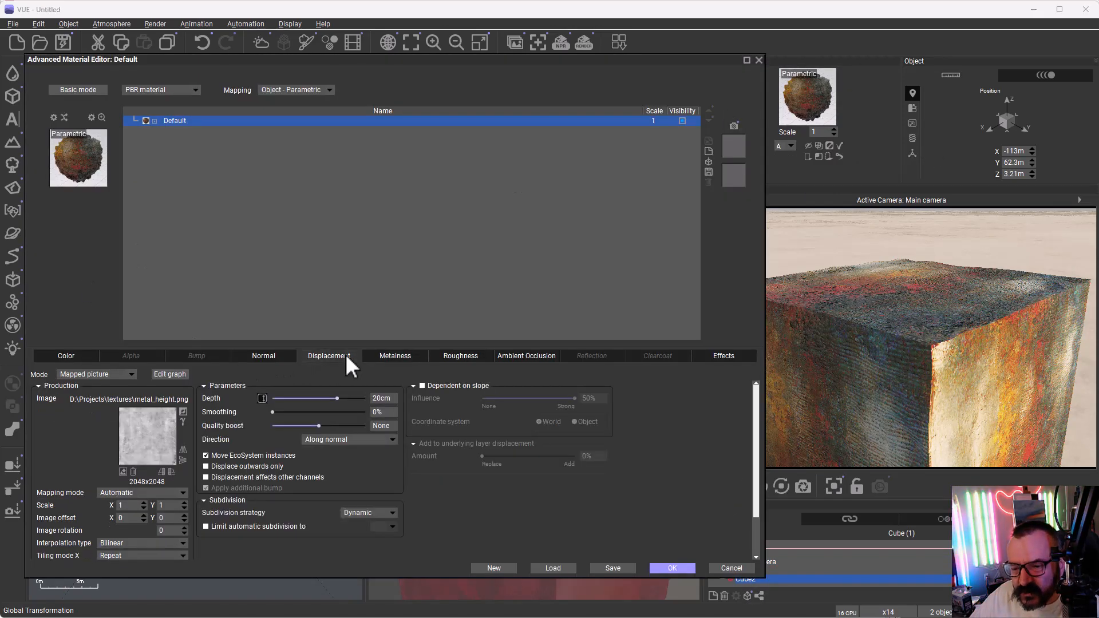
pyautogui.click(381, 398)
pyautogui.write('5cm')
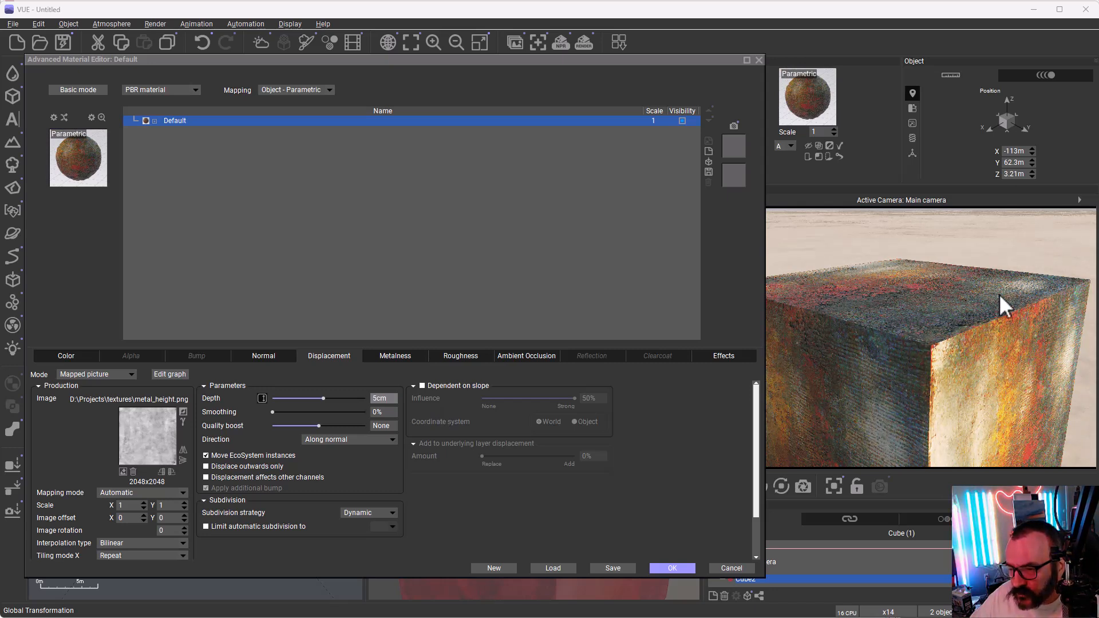
pyautogui.doubleClick(378, 398)
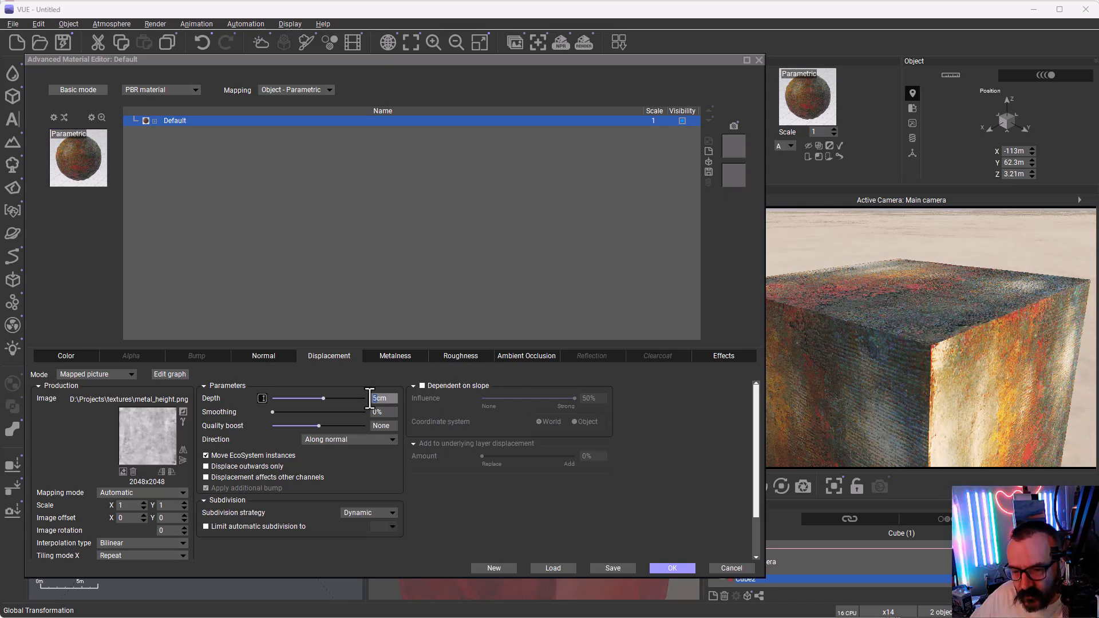
pyautogui.write('1')
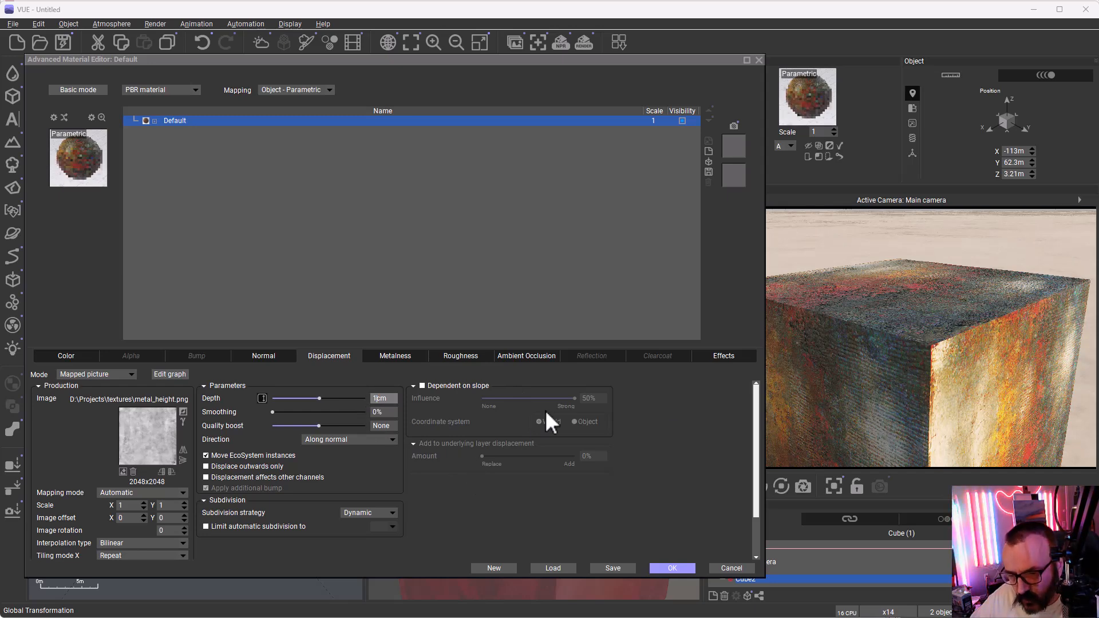
pyautogui.press('Return')
# Step: Lower the material's Normal map intensity and change its Metalness mode to Constant
pyautogui.click(260, 358)
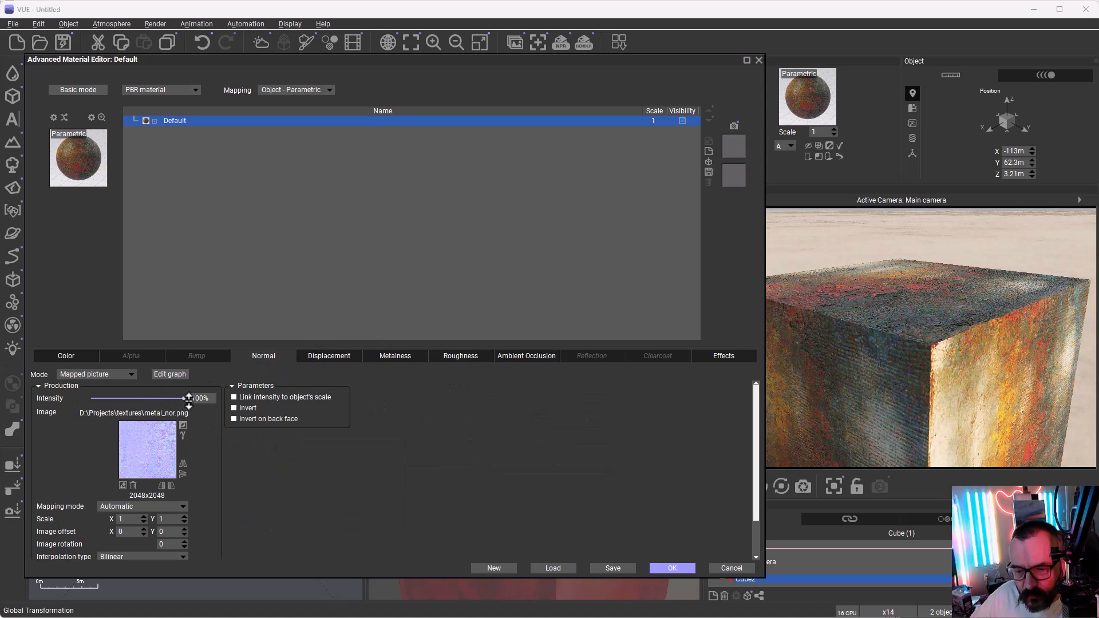
pyautogui.moveTo(186, 398); pyautogui.dragTo(149, 397)
pyautogui.click(390, 356)
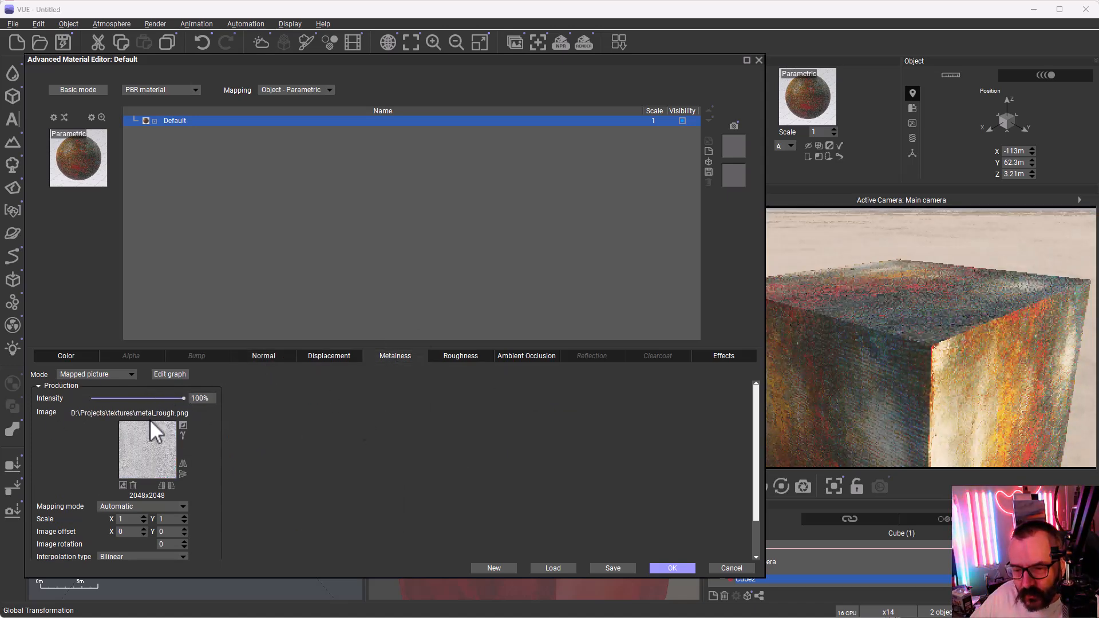
pyautogui.click(131, 374)
pyautogui.click(74, 383)
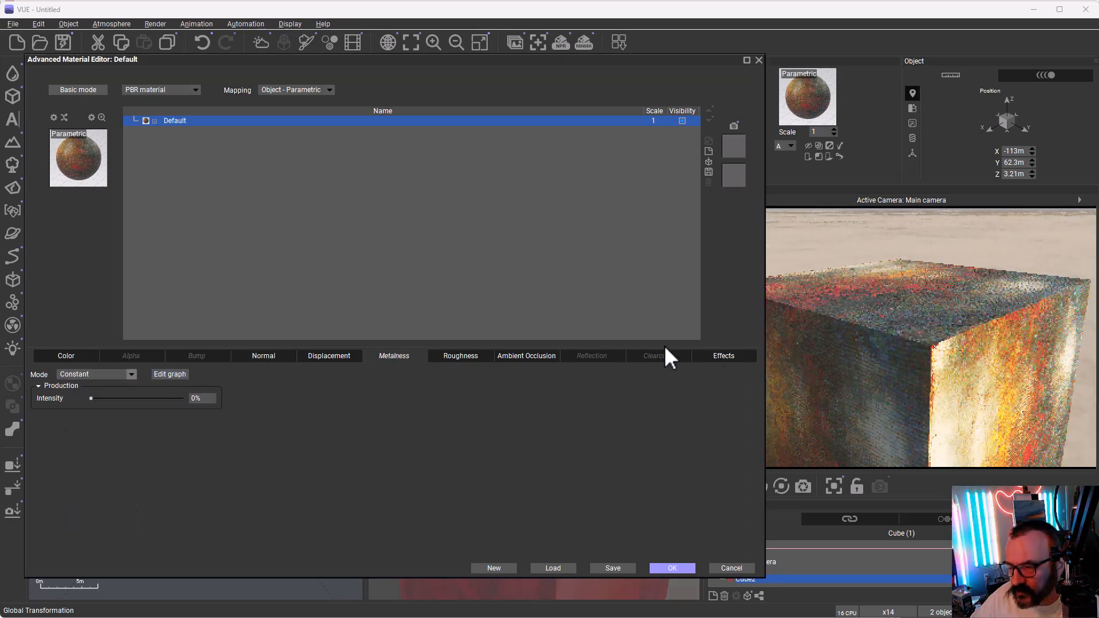
# Step: Reduce the Roughness map intensity to about 77%, check the Ambient Occlusion channel, and accept the material changes
pyautogui.click(474, 355)
pyautogui.moveTo(184, 398); pyautogui.dragTo(164, 398)
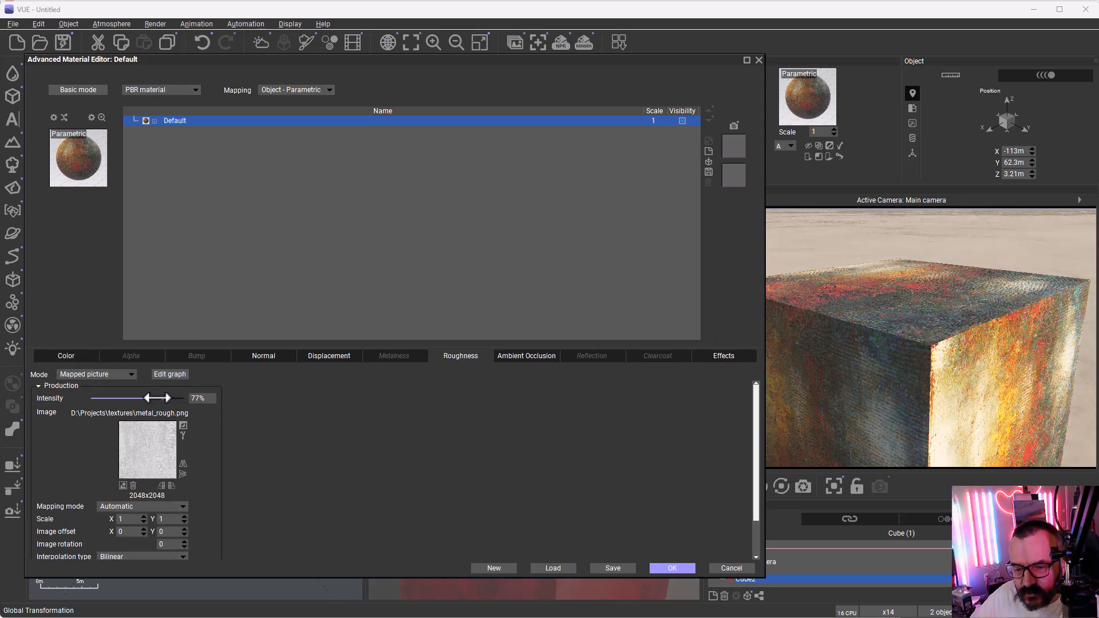
pyautogui.click(530, 356)
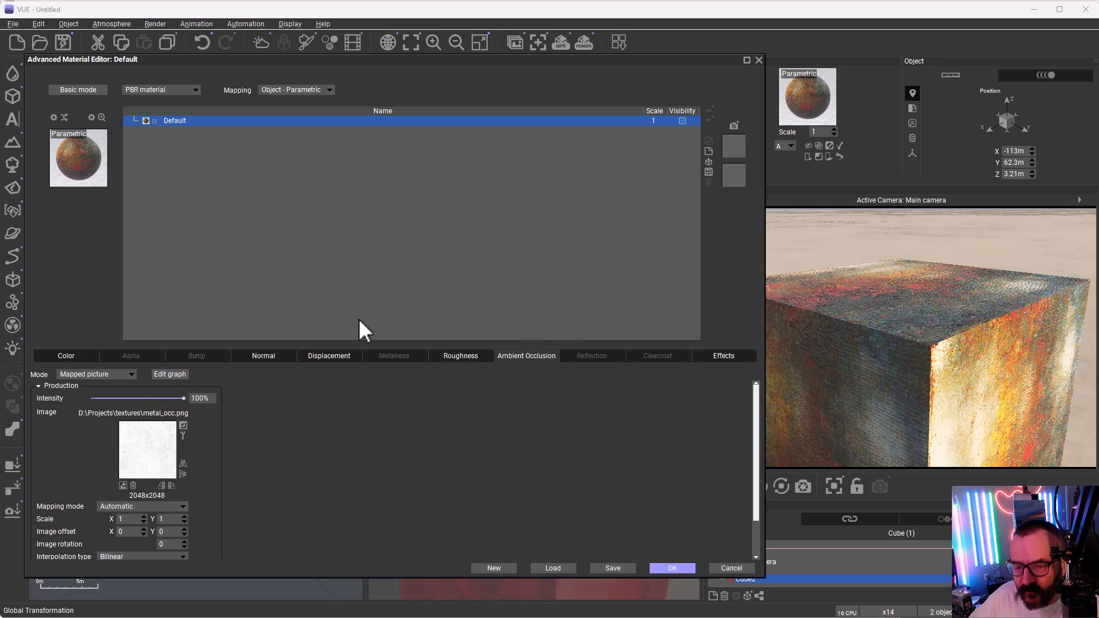
pyautogui.click(673, 568)
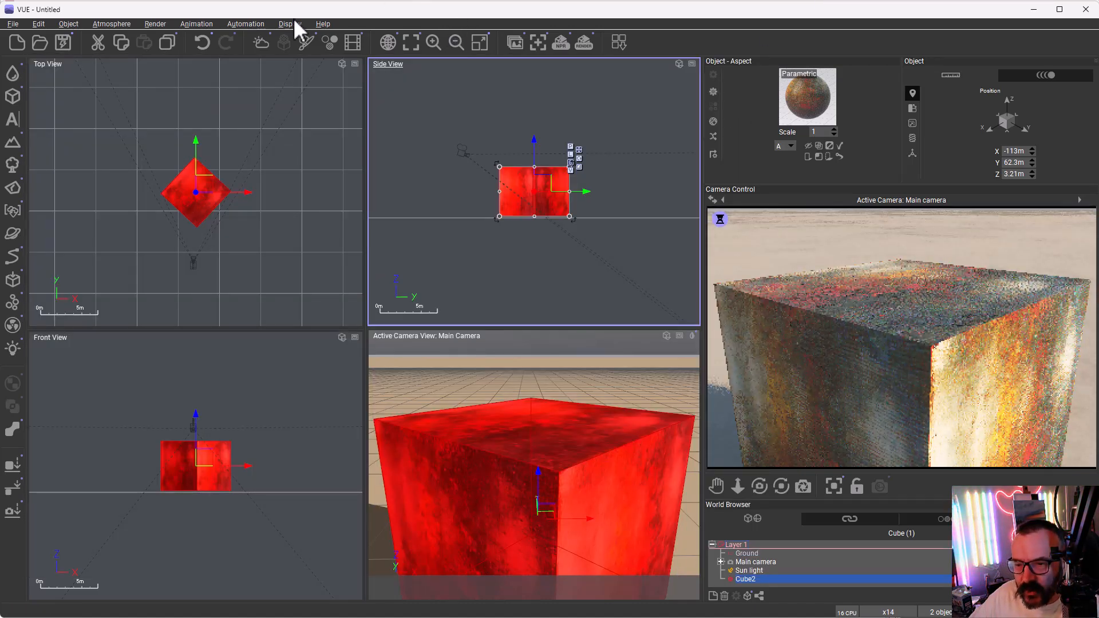
# Step: Render the scene with the adjusted cube material and close the finished picture
pyautogui.click(584, 42)
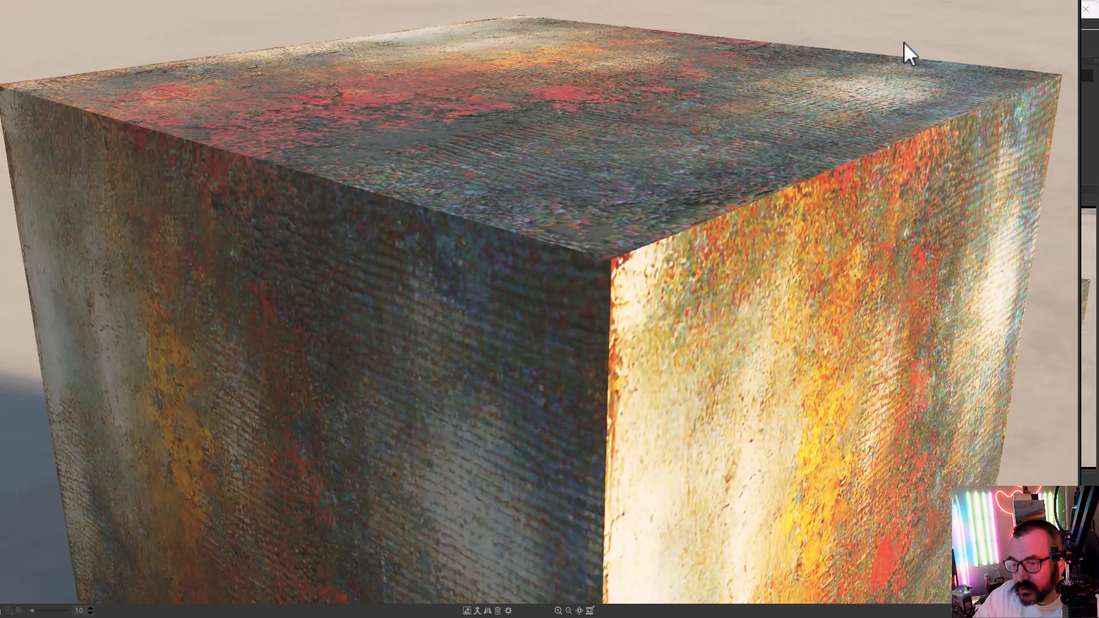
pyautogui.click(1086, 9)
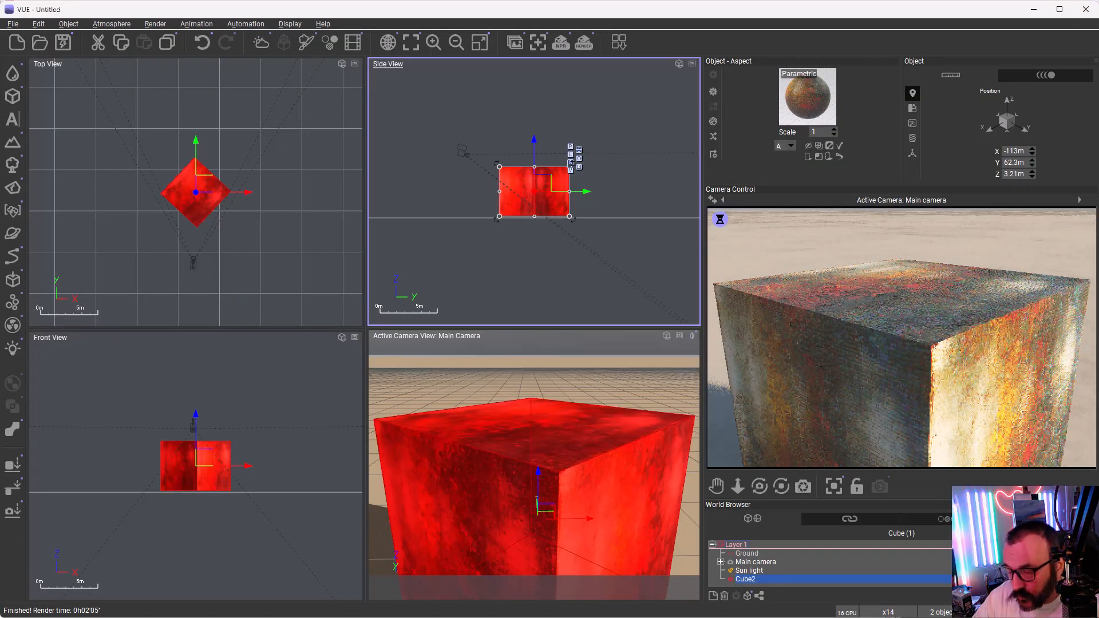
# Step: Switch to ArmorLab and choose dino.obj as the mesh file to import
pyautogui.hotkey('alt', 'Tab')
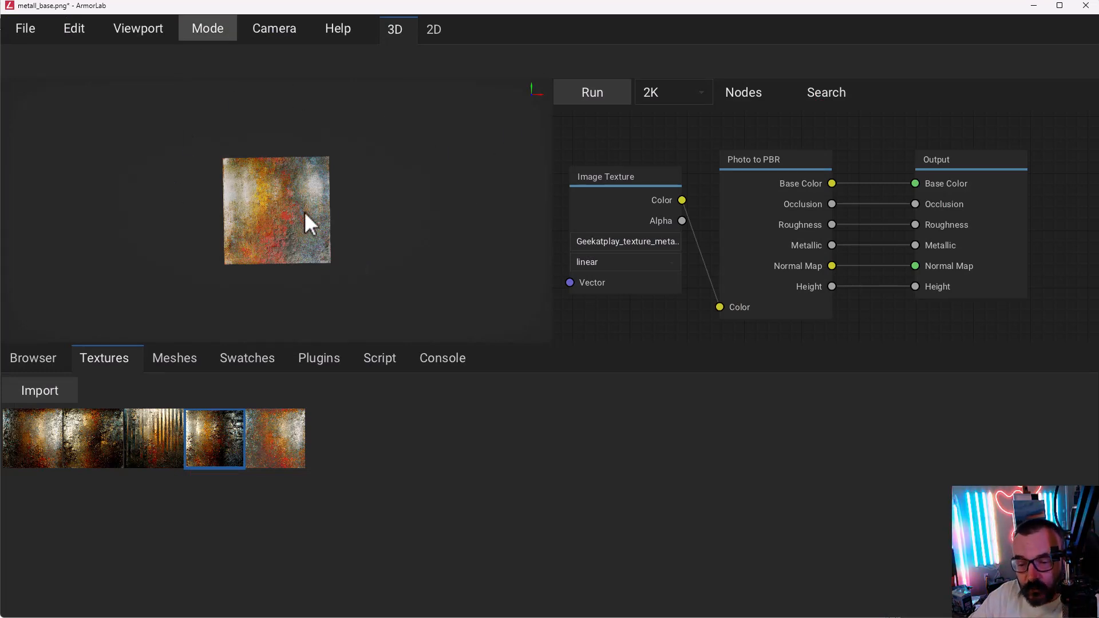
pyautogui.moveTo(281, 208)
pyautogui.mouseDown()
pyautogui.moveTo(290, 167)
pyautogui.moveTo(269, 157)
pyautogui.moveTo(273, 208)
pyautogui.mouseUp()
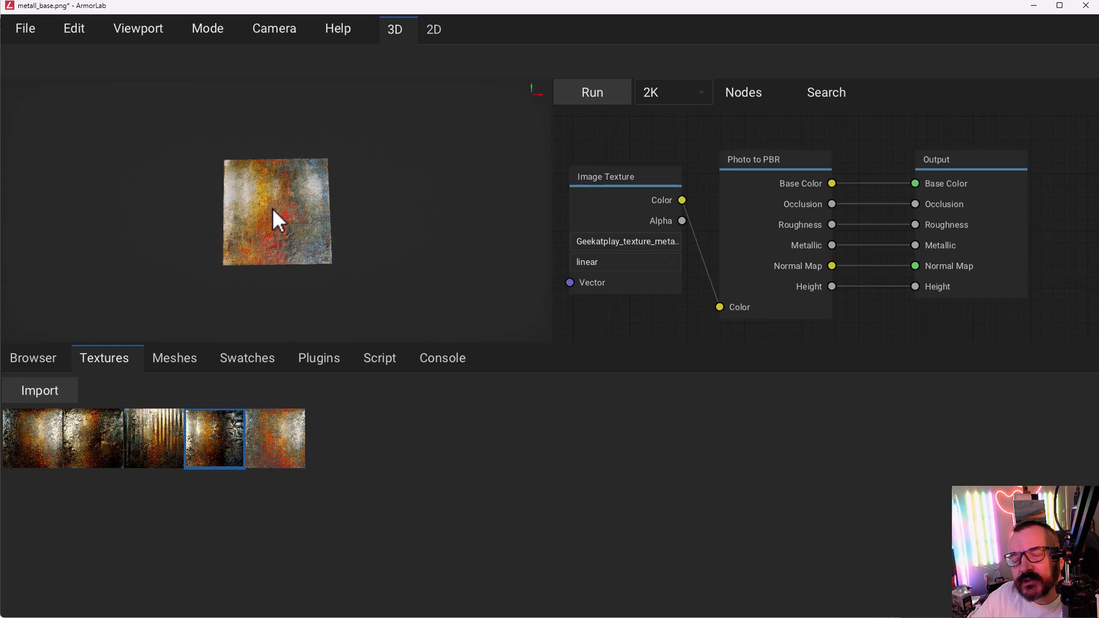
pyautogui.click(22, 27)
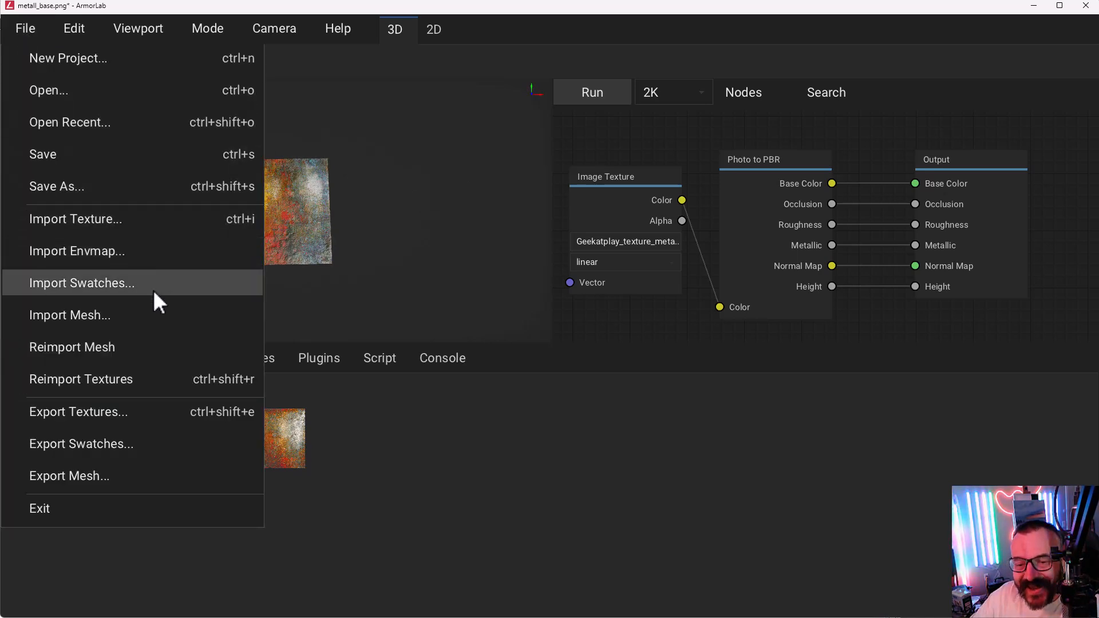
pyautogui.click(152, 310)
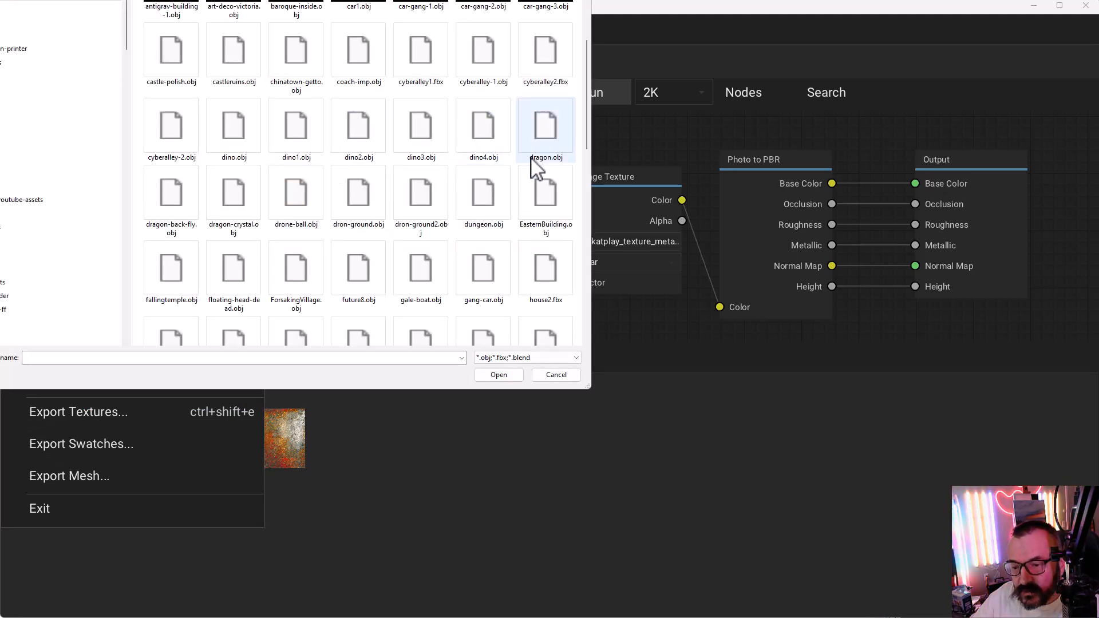
pyautogui.scroll(-3, 547, 132)
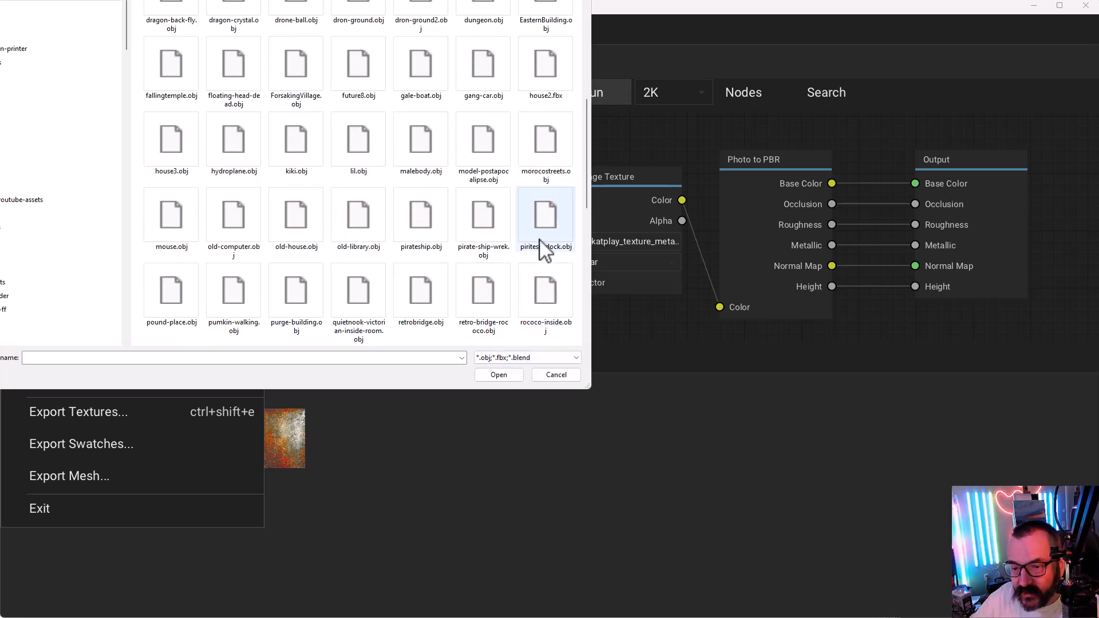
pyautogui.scroll(3, 536, 226)
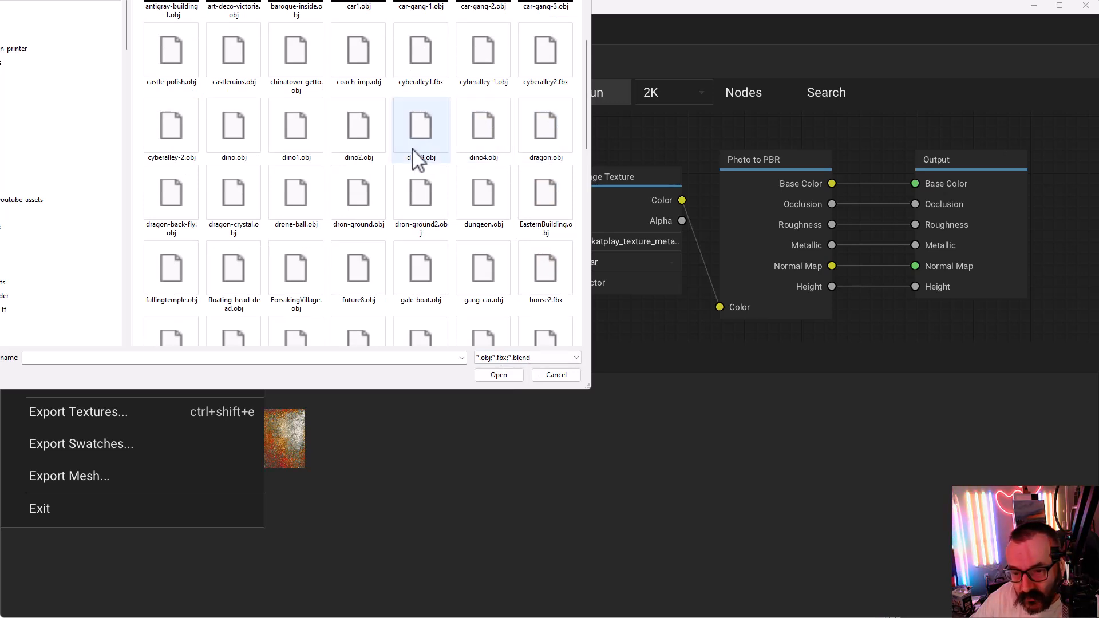
pyautogui.click(229, 137)
pyautogui.click(502, 374)
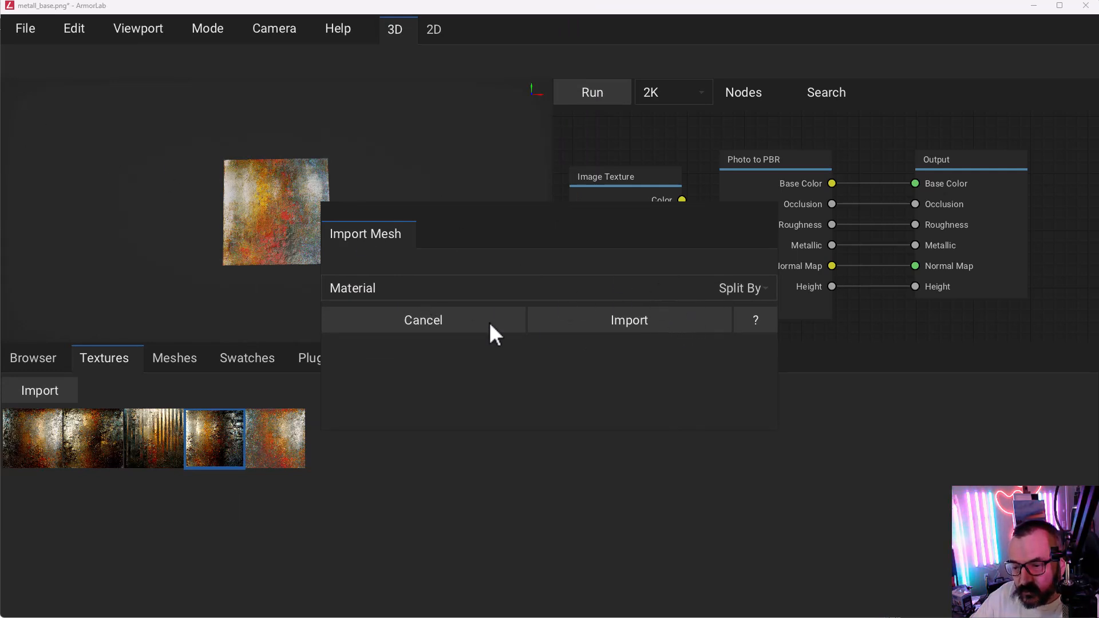
# Step: Import the dinosaur mesh with Split By set to Material
pyautogui.click(761, 289)
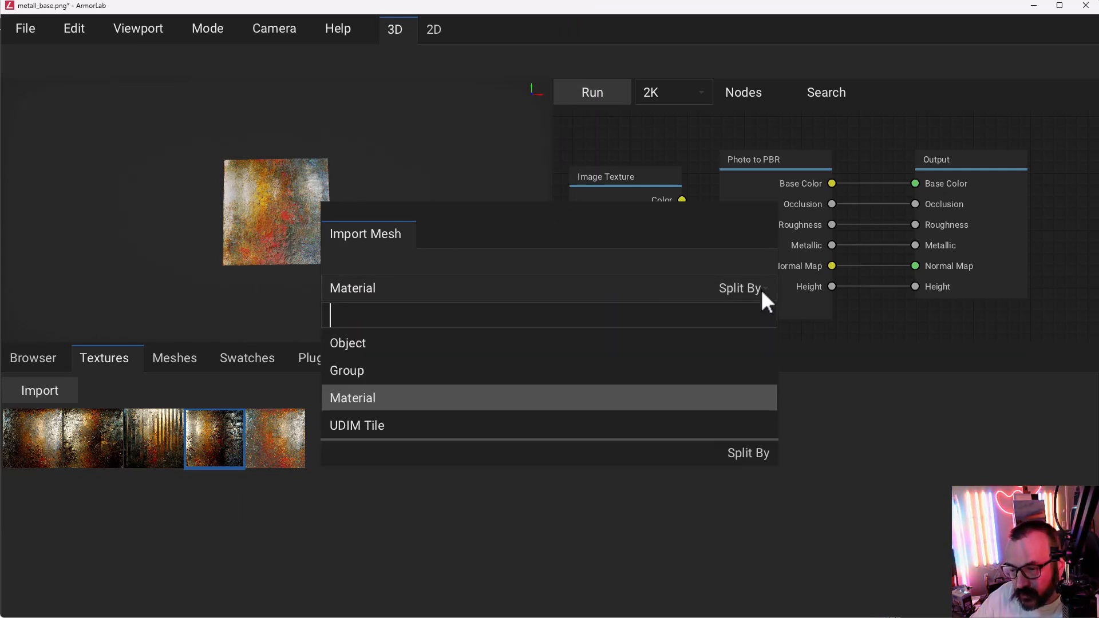
pyautogui.click(424, 401)
pyautogui.click(623, 321)
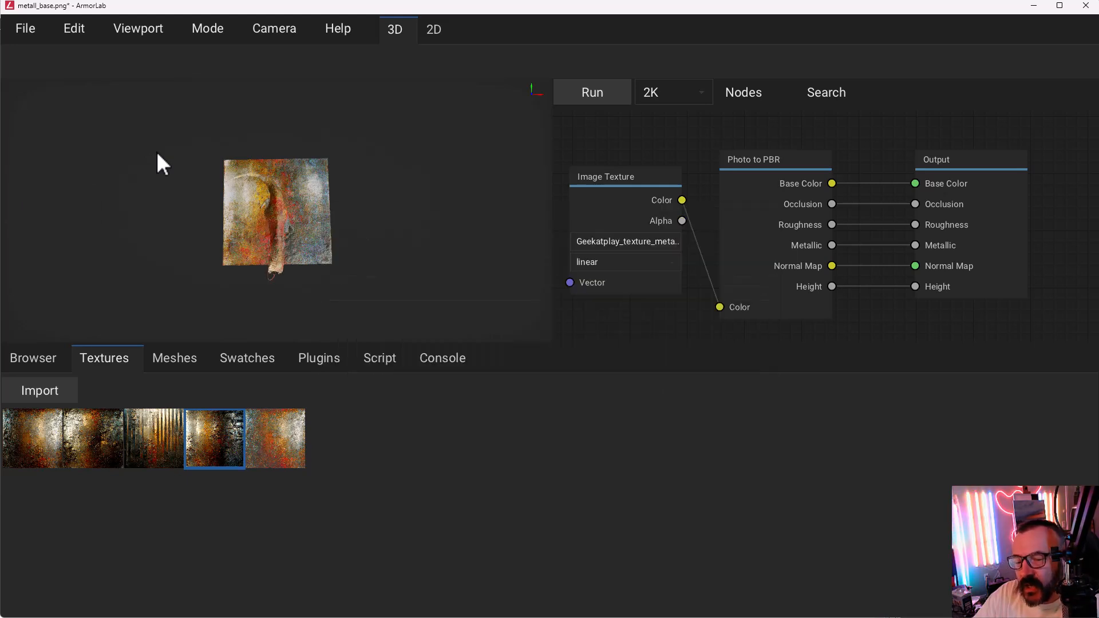
# Step: Examine the generated metal texture on the dinosaur mesh from several sides and under different lighting
pyautogui.moveTo(287, 208); pyautogui.dragTo(343, 149)
pyautogui.scroll(6, 324, 194)
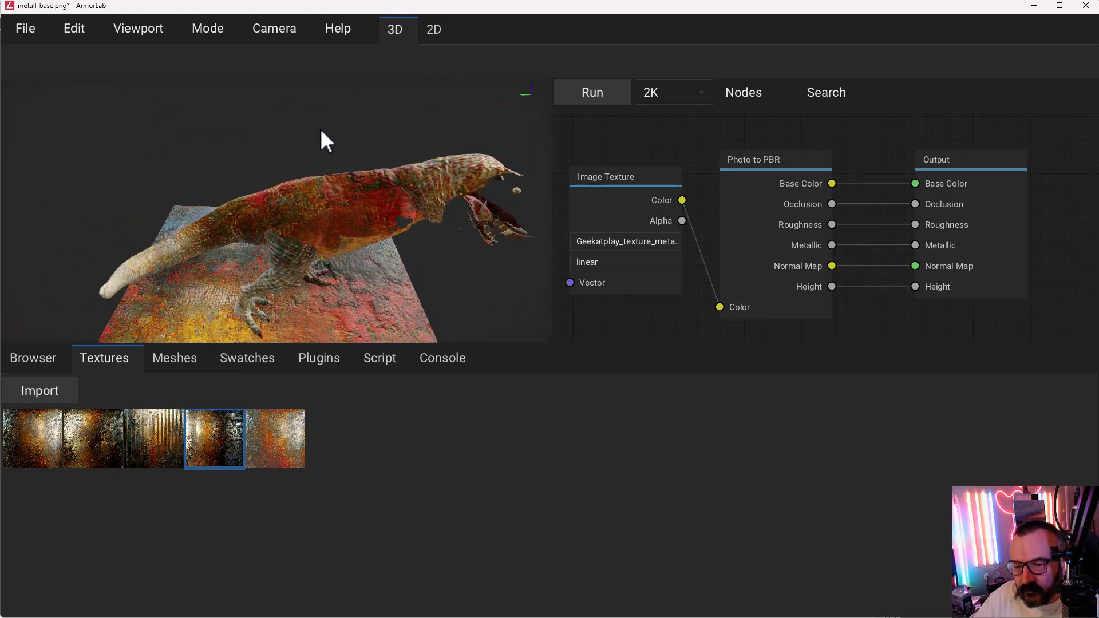
pyautogui.moveTo(346, 206); pyautogui.dragTo(522, 162)
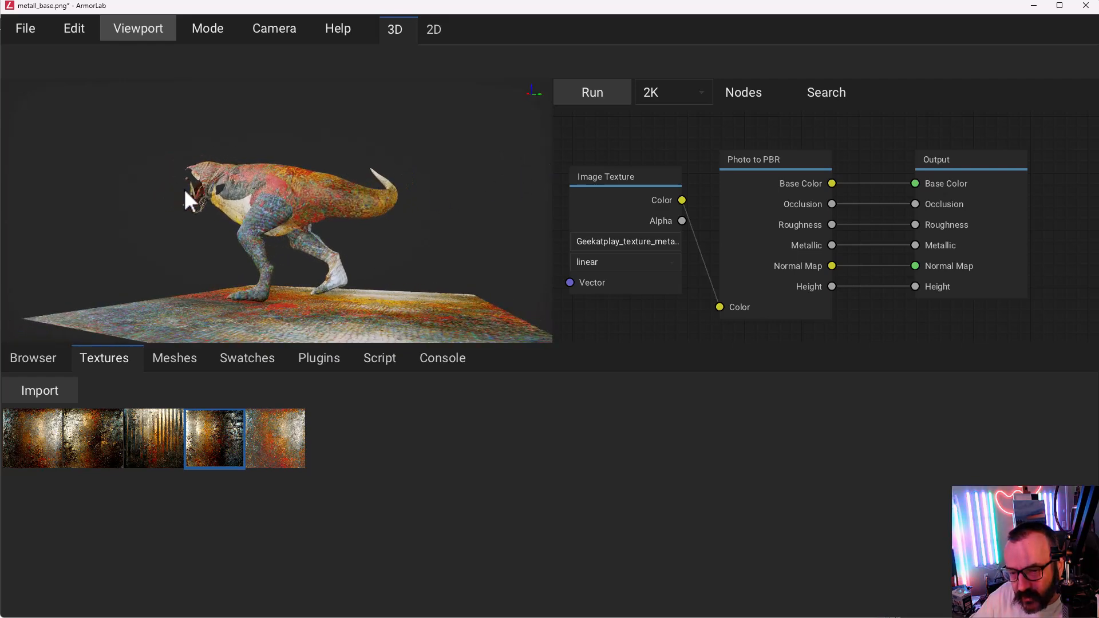
pyautogui.moveTo(247, 190); pyautogui.dragTo(352, 257)
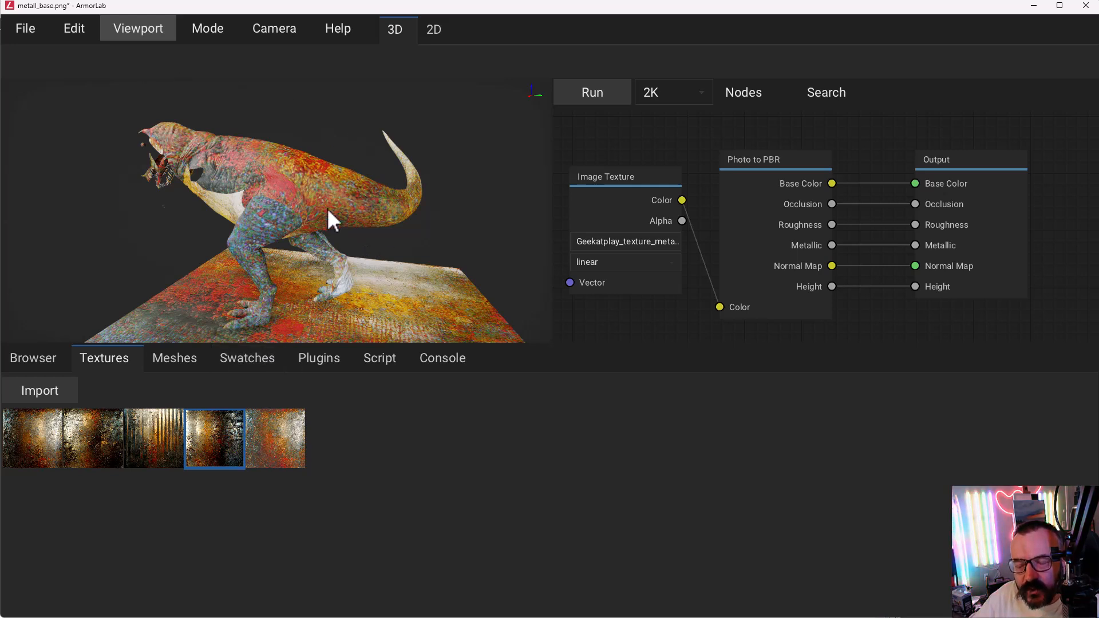
pyautogui.moveTo(415, 203); pyautogui.dragTo(290, 219, button='right')
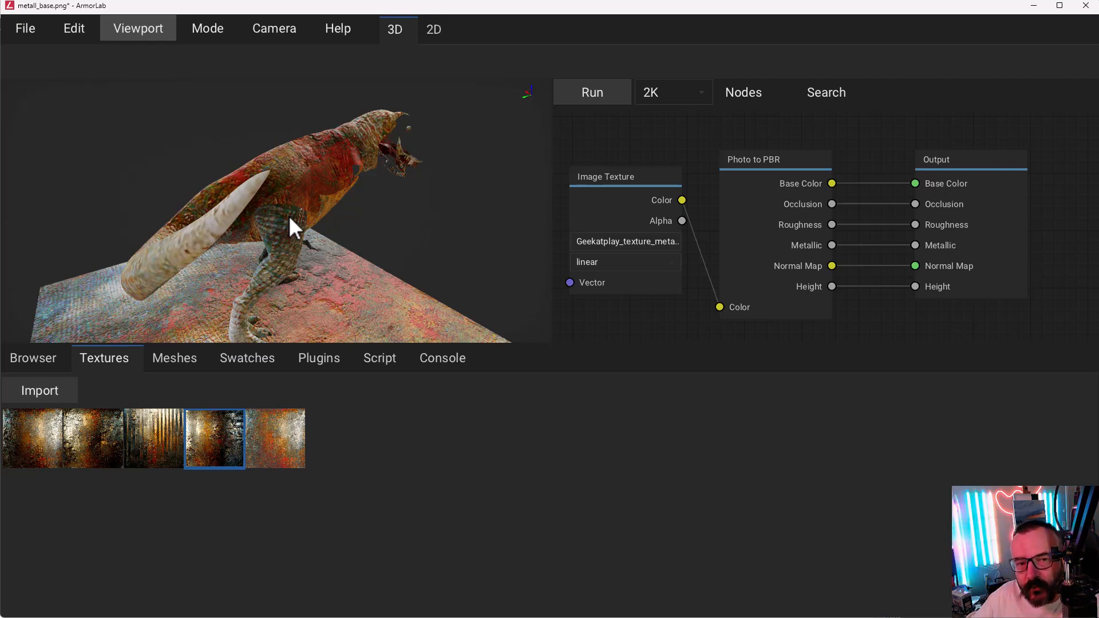
pyautogui.moveTo(331, 210); pyautogui.dragTo(458, 192, button='right')
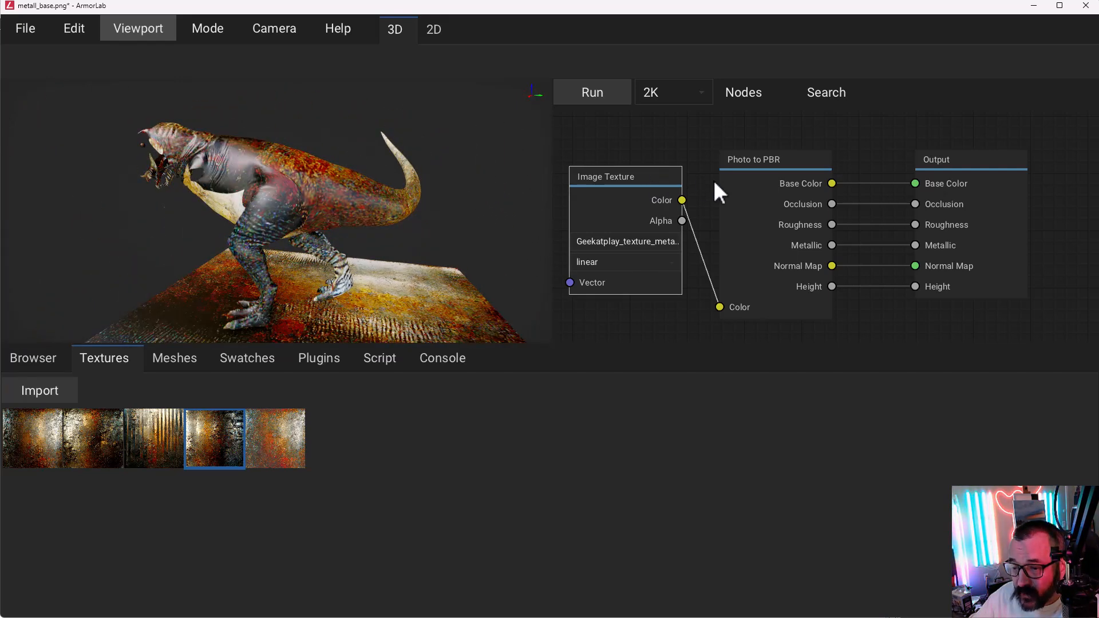
# Step: Move the Output and Photo to PBR nodes aside to make room, and delete the Image Texture node
pyautogui.moveTo(973, 155); pyautogui.dragTo(1019, 141)
pyautogui.moveTo(825, 159); pyautogui.dragTo(908, 126)
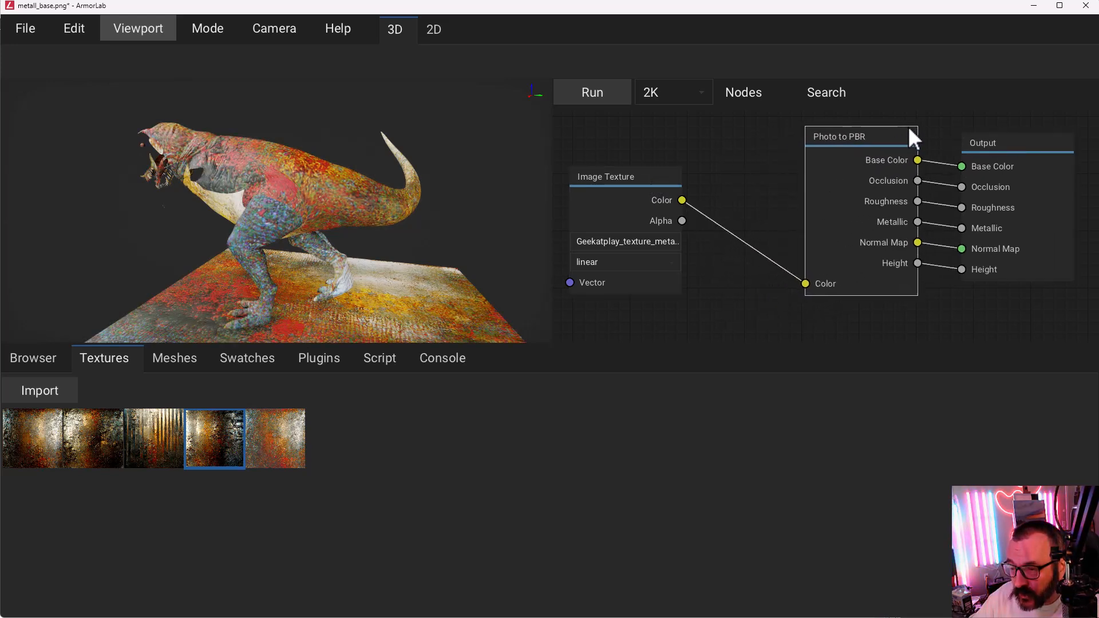
pyautogui.click(645, 180)
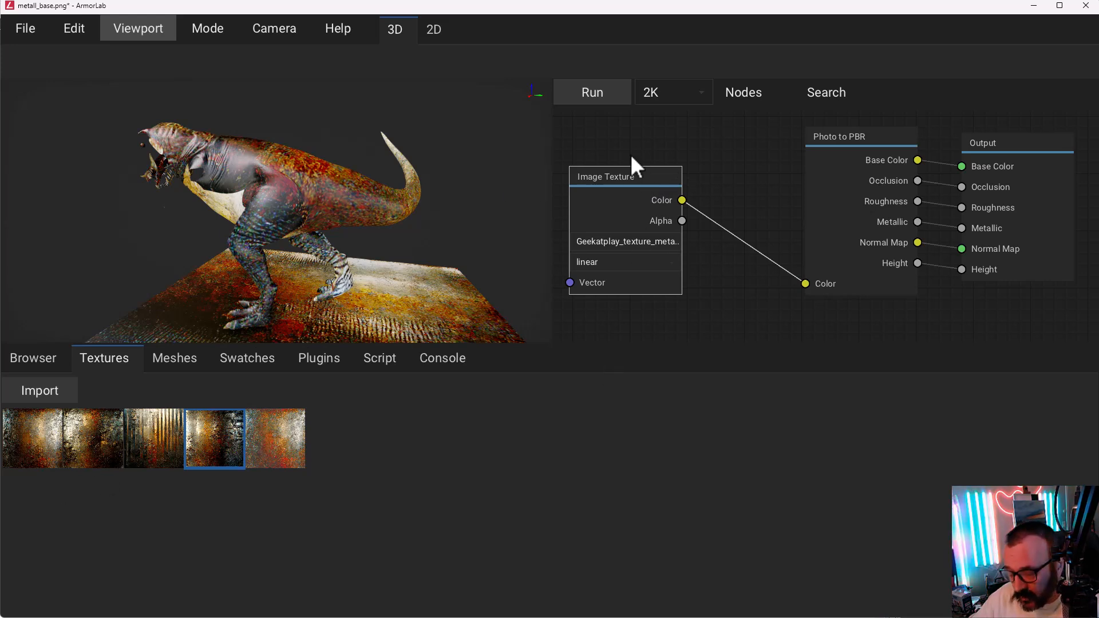
pyautogui.press('Delete')
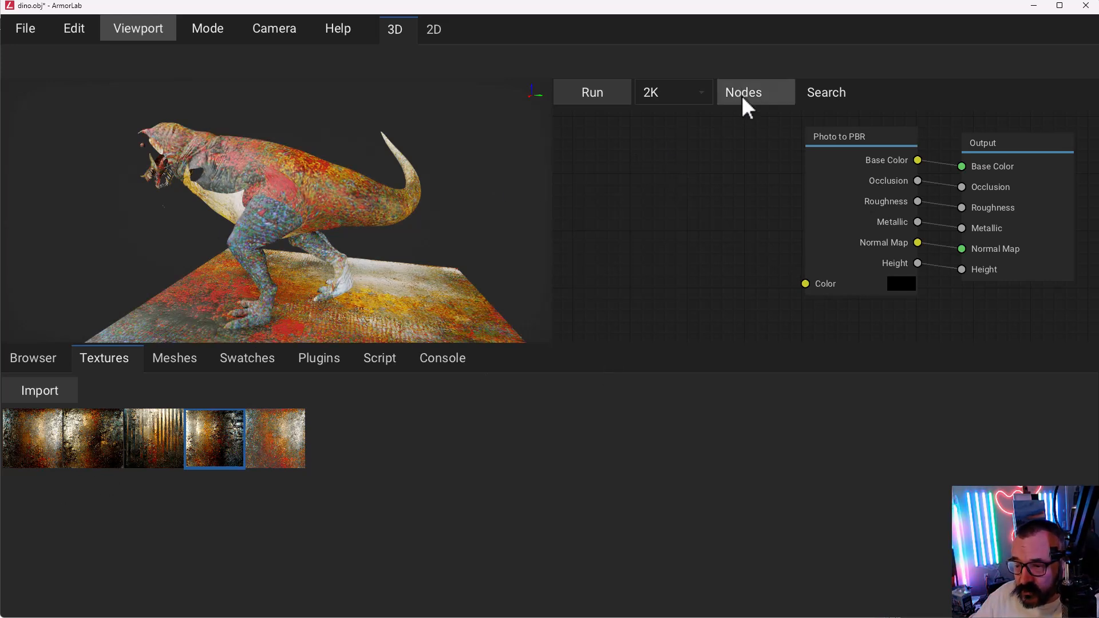
# Step: Add an Image Texture node from the first metal texture and connect its Color to Photo to PBR
pyautogui.click(742, 96)
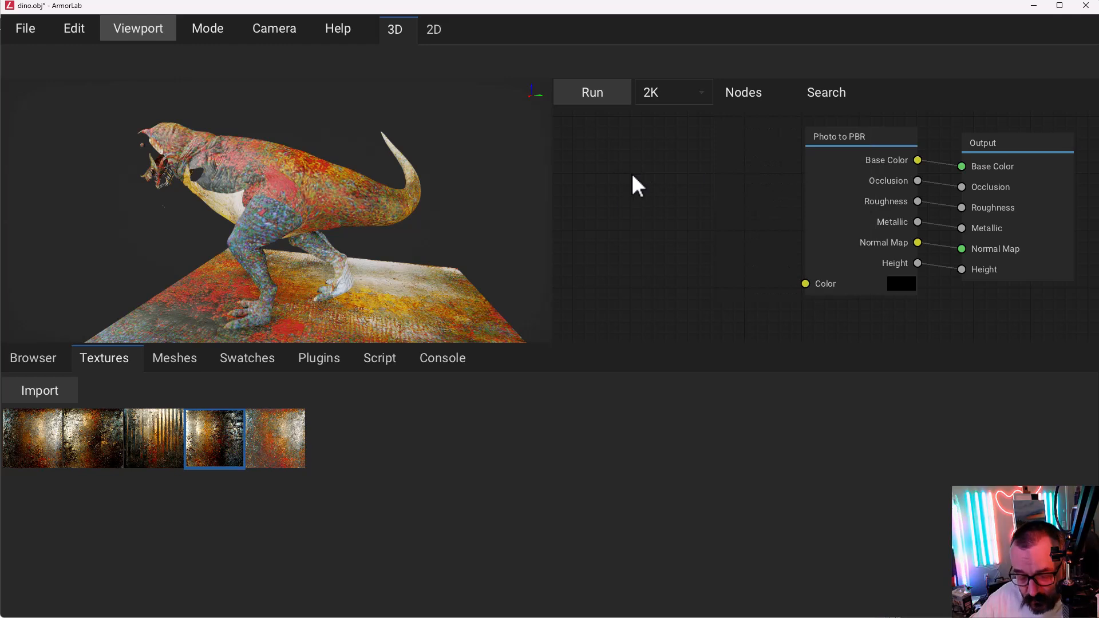
pyautogui.click(743, 93)
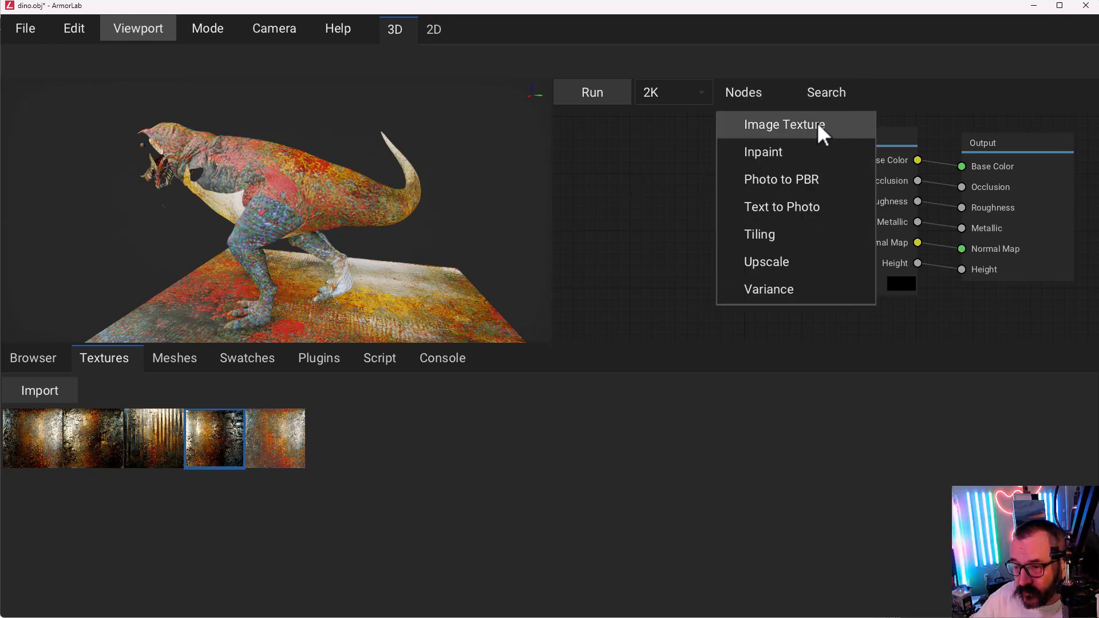
pyautogui.click(42, 454)
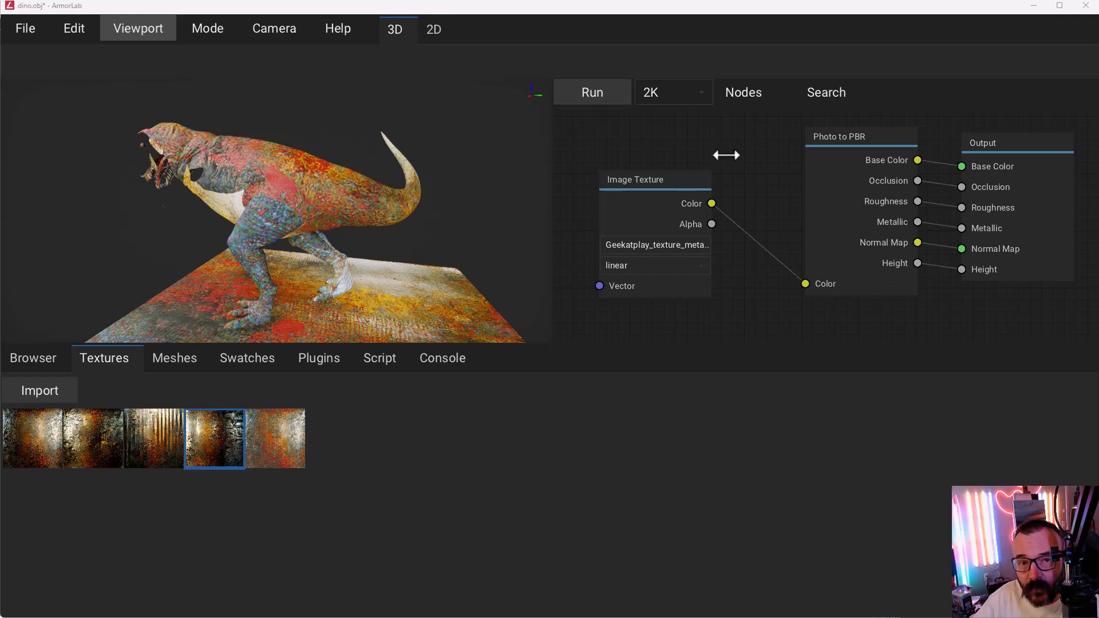
# Step: Add a Tiling node and wire its Color between the Image Texture and Photo to PBR nodes
pyautogui.click(744, 92)
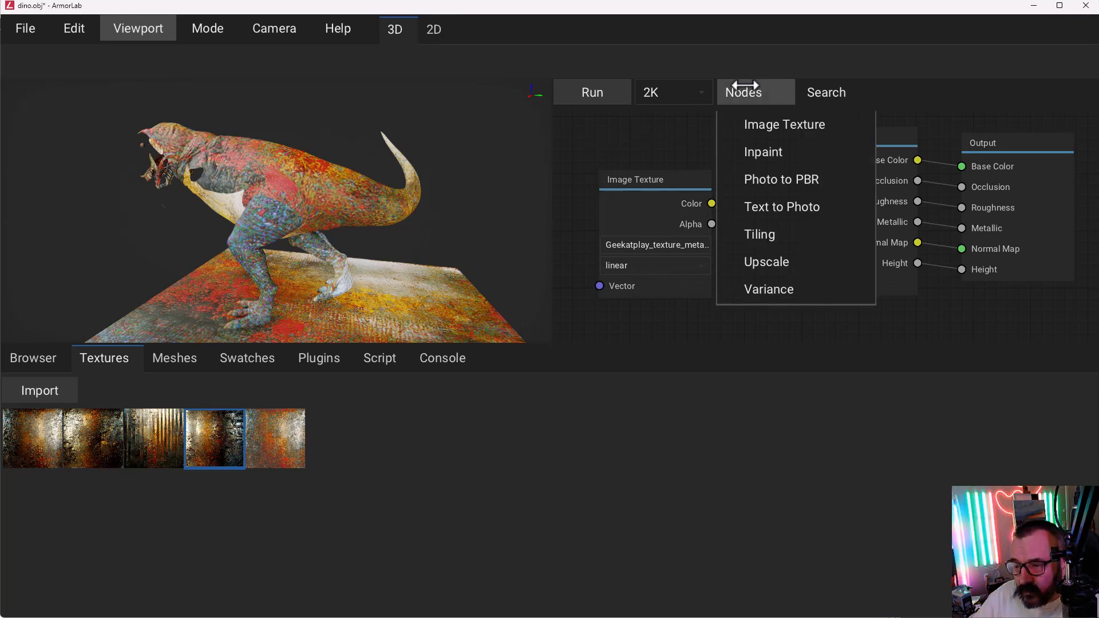
pyautogui.click(761, 234)
pyautogui.moveTo(711, 204); pyautogui.dragTo(734, 242)
pyautogui.moveTo(679, 180); pyautogui.dragTo(636, 213)
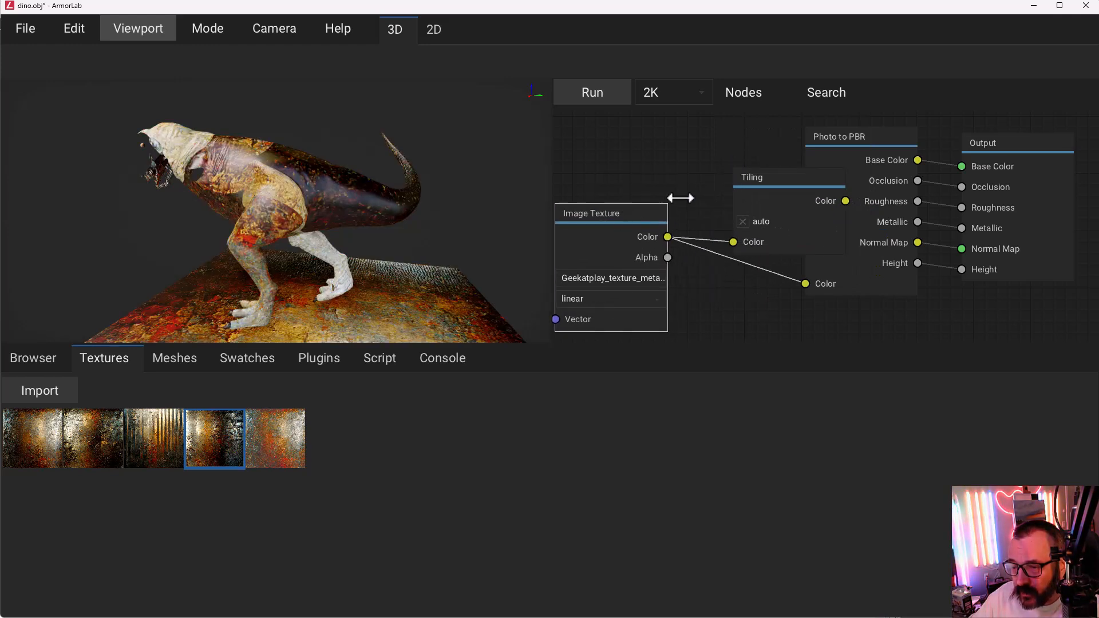
pyautogui.moveTo(789, 177)
pyautogui.mouseDown()
pyautogui.moveTo(714, 163)
pyautogui.moveTo(769, 191)
pyautogui.moveTo(805, 284)
pyautogui.mouseUp()
pyautogui.moveTo(705, 167); pyautogui.dragTo(747, 147)
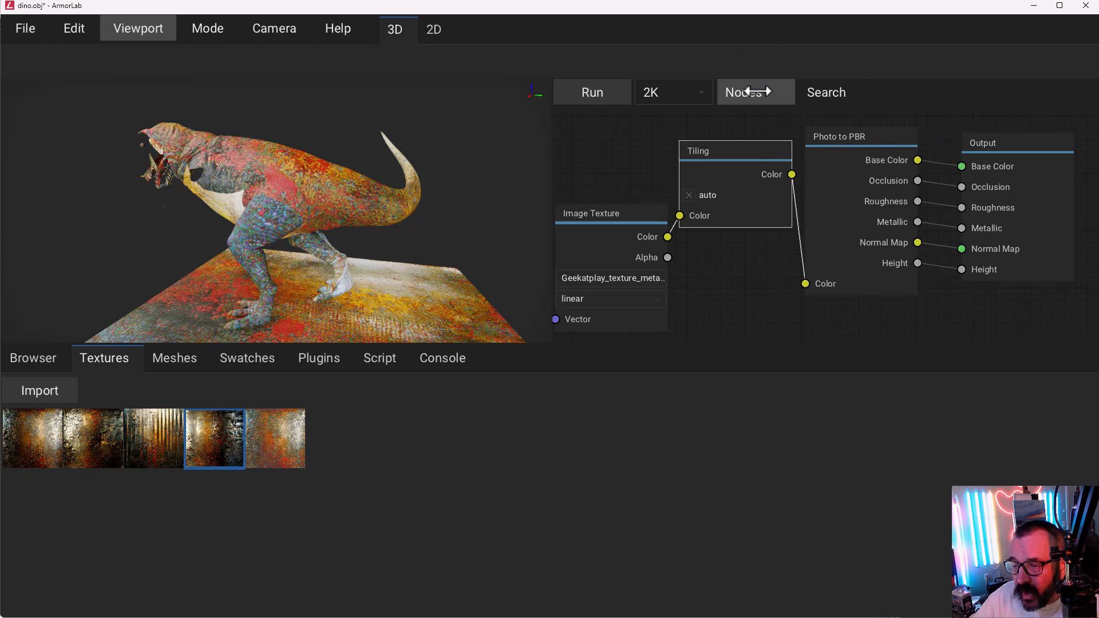
# Step: Spread out the Tiling and Image Texture nodes to leave space before Photo to PBR
pyautogui.scroll(-5, 704, 216)
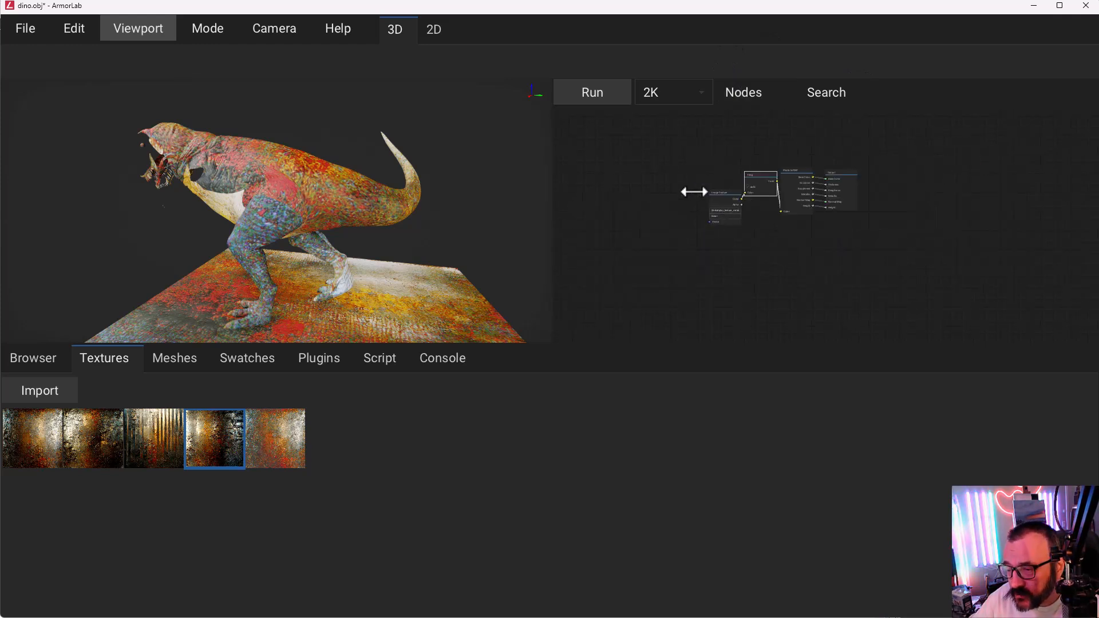
pyautogui.scroll(5, 694, 192)
pyautogui.moveTo(593, 150); pyautogui.dragTo(754, 324)
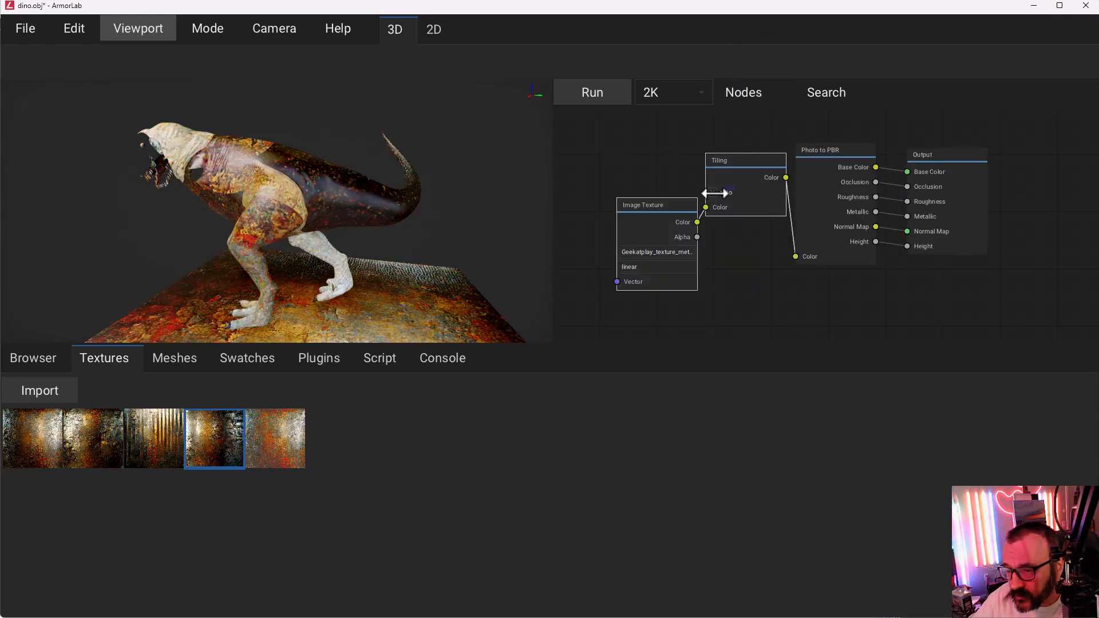
pyautogui.moveTo(737, 162); pyautogui.dragTo(678, 131)
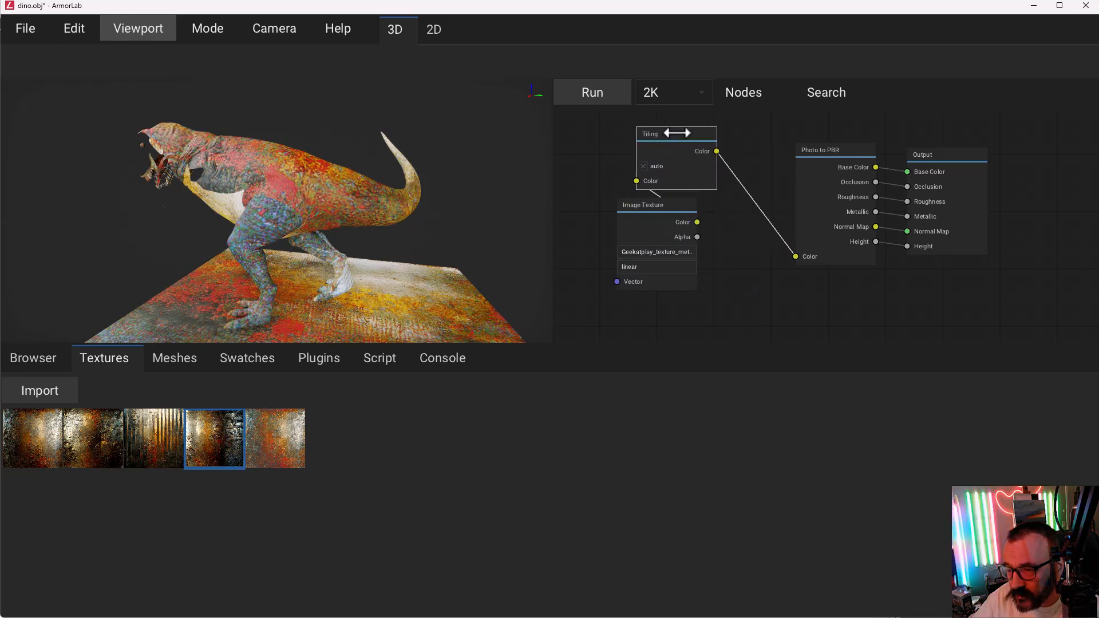
pyautogui.moveTo(638, 204); pyautogui.dragTo(564, 218)
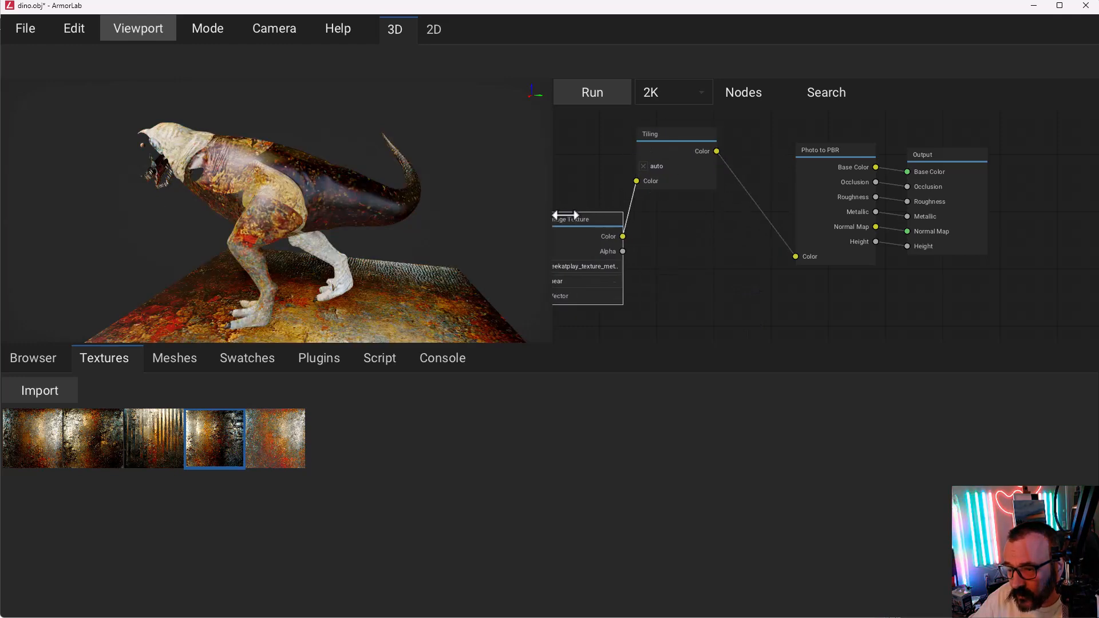
# Step: Add an Upscale node and wire its Color between the Tiling and Photo to PBR nodes
pyautogui.rightClick(743, 97)
pyautogui.click(743, 90)
pyautogui.click(737, 93)
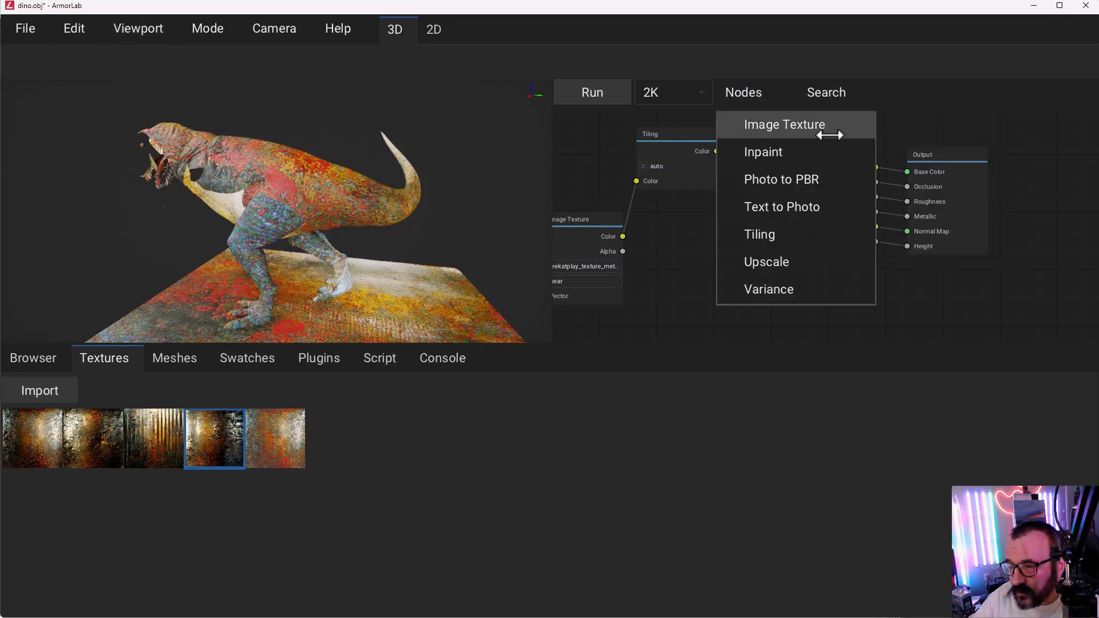
pyautogui.click(797, 262)
pyautogui.click(678, 260)
pyautogui.moveTo(717, 152); pyautogui.dragTo(678, 300)
pyautogui.moveTo(759, 284)
pyautogui.mouseDown()
pyautogui.moveTo(798, 256)
pyautogui.moveTo(764, 262)
pyautogui.mouseUp()
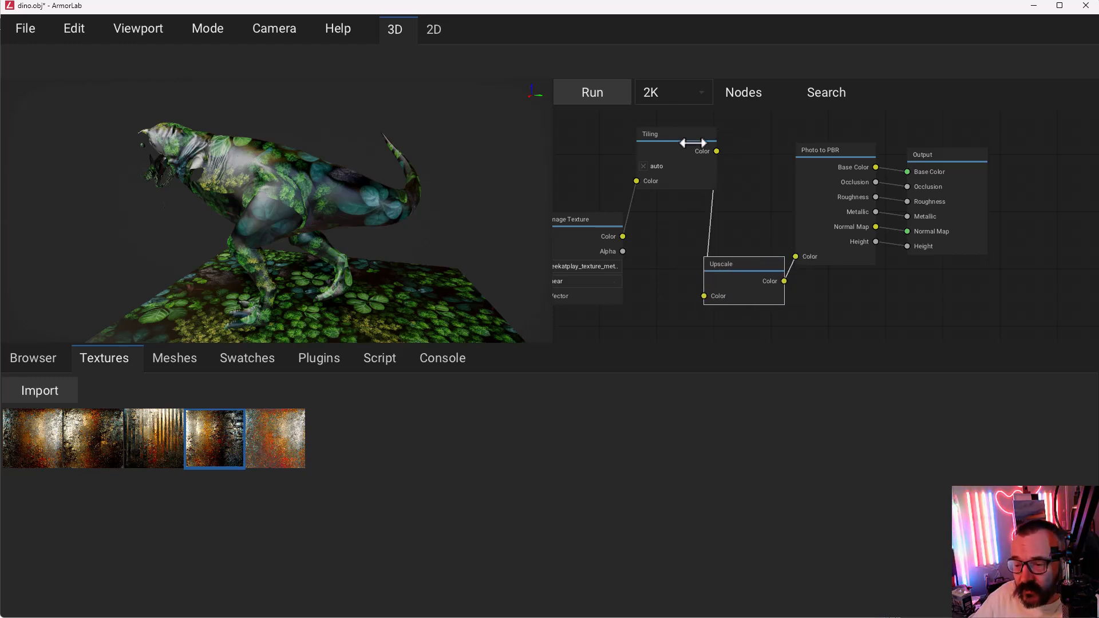
# Step: Rearrange the Tiling, Upscale and Image Texture nodes so the chain into Photo to PBR is easy to follow
pyautogui.moveTo(692, 141); pyautogui.dragTo(654, 131)
pyautogui.moveTo(750, 263); pyautogui.dragTo(732, 190)
pyautogui.moveTo(641, 129)
pyautogui.mouseDown()
pyautogui.moveTo(663, 125)
pyautogui.moveTo(632, 134)
pyautogui.mouseUp()
pyautogui.click(723, 223)
pyautogui.click(723, 208)
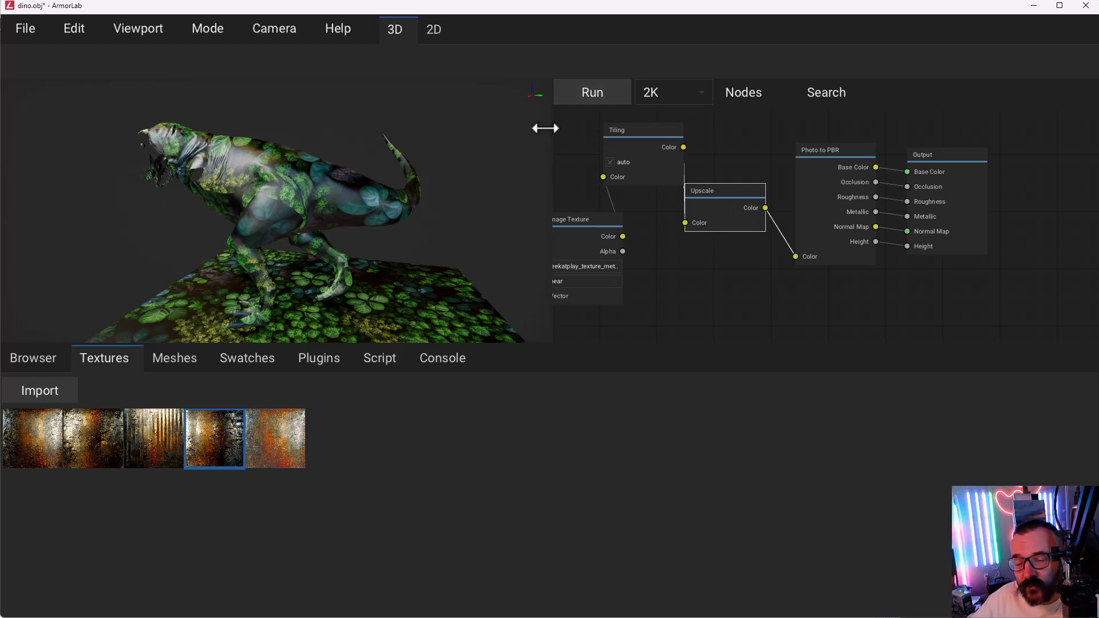
pyautogui.moveTo(744, 195); pyautogui.dragTo(744, 252)
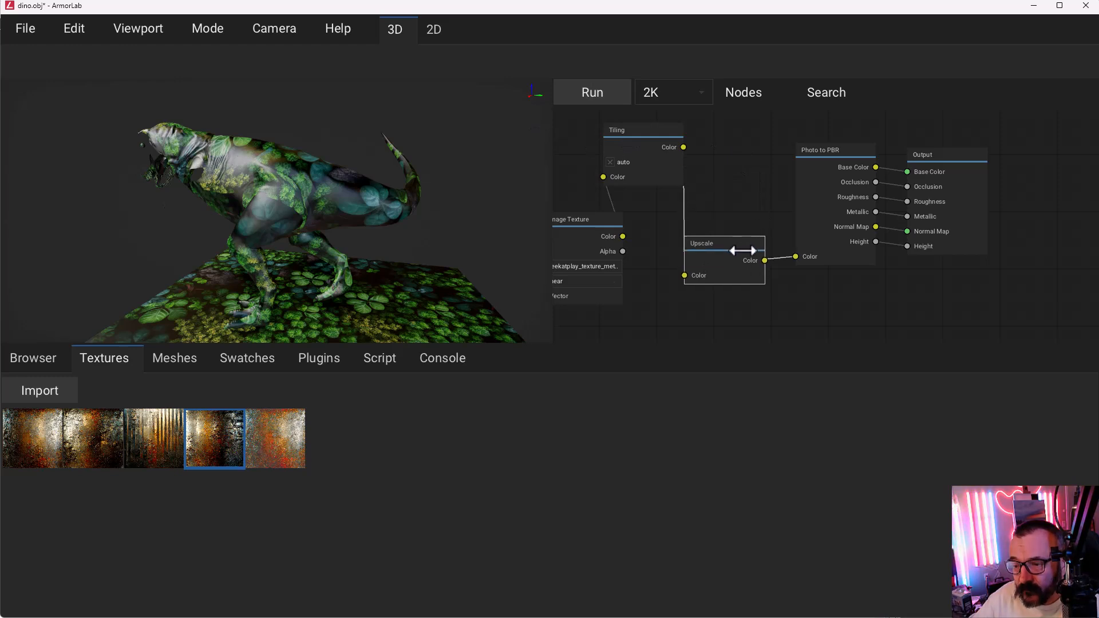
pyautogui.moveTo(664, 134); pyautogui.dragTo(683, 134)
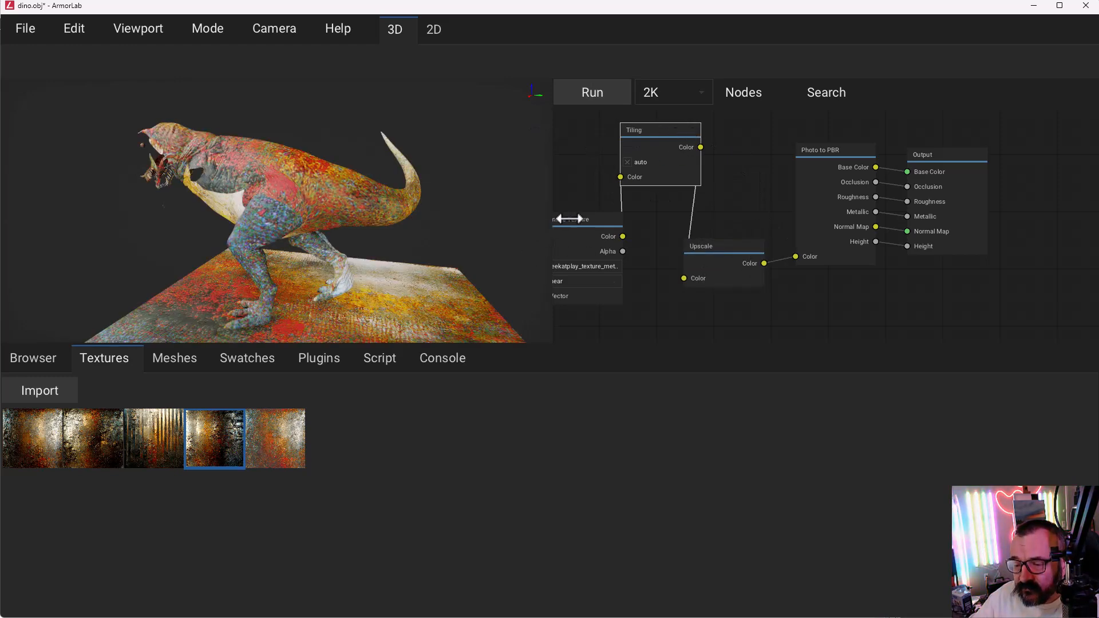
pyautogui.moveTo(579, 213); pyautogui.dragTo(599, 218)
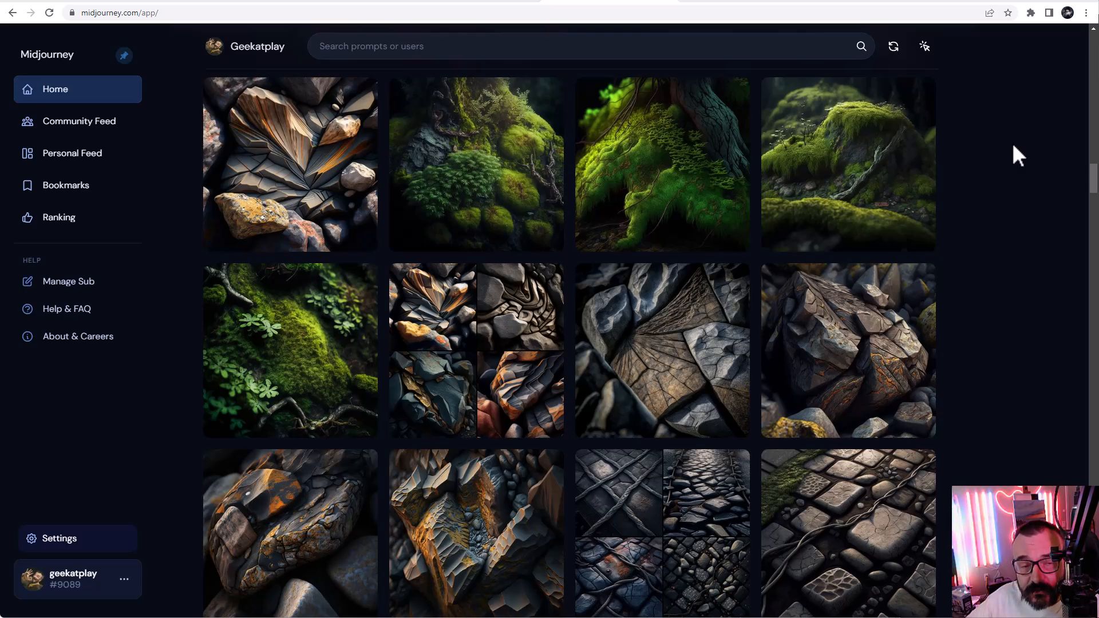
# Step: Browse the Midjourney texture gallery and open the first pebbles image with its prompt details
pyautogui.moveTo(832, 290)
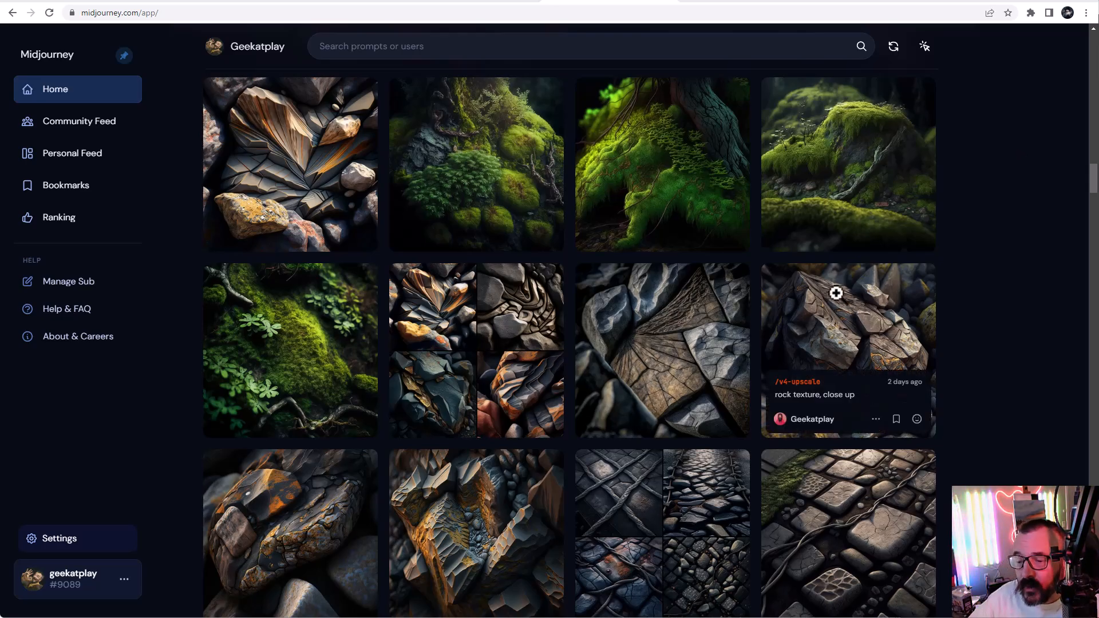
pyautogui.scroll(-15, 816, 326)
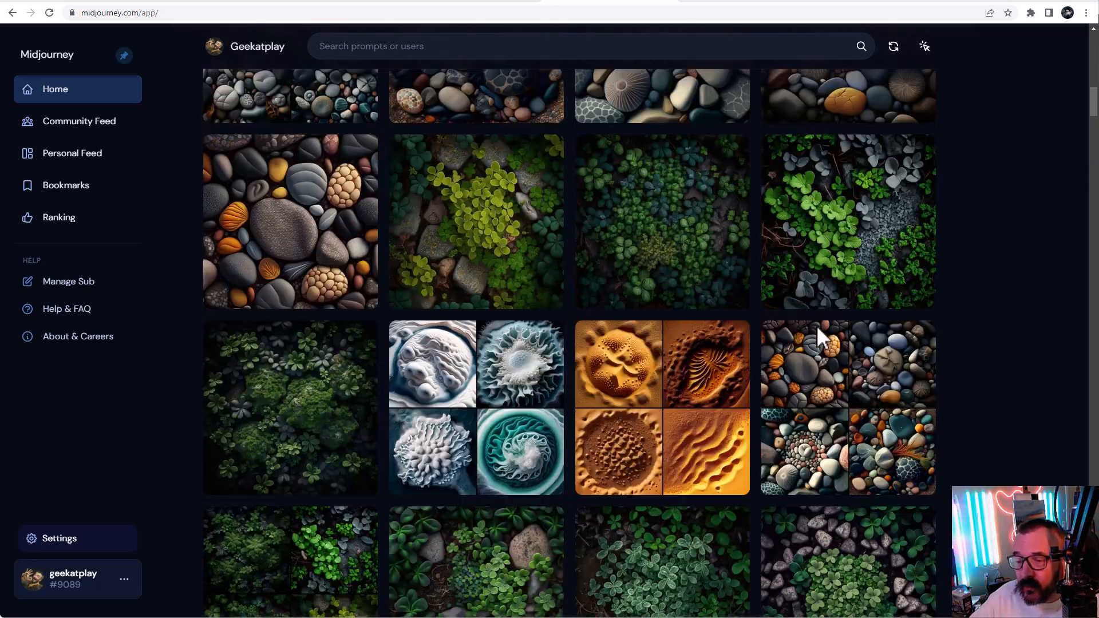
pyautogui.scroll(10, 816, 325)
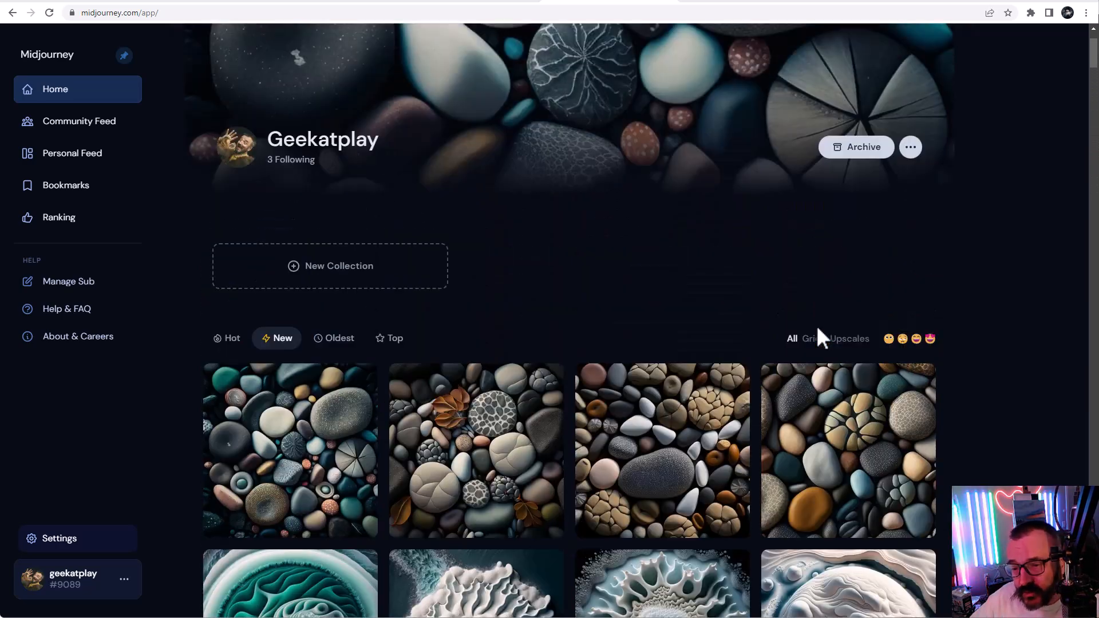
pyautogui.scroll(-3, 817, 325)
pyautogui.scroll(-1, 817, 325)
pyautogui.moveTo(292, 172)
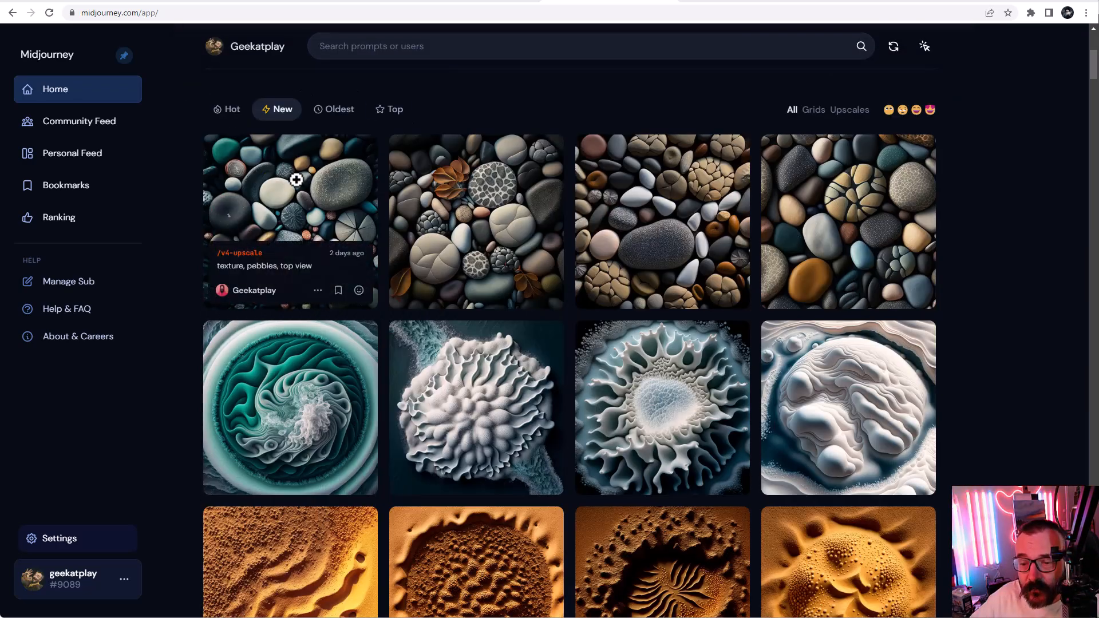
pyautogui.click(318, 290)
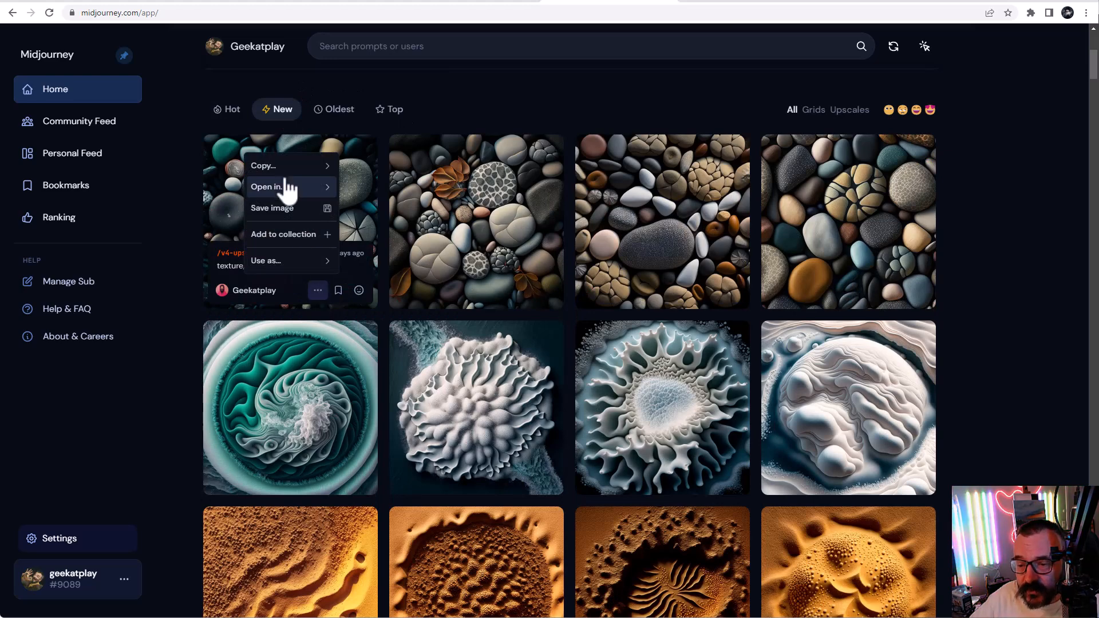
pyautogui.click(406, 190)
pyautogui.click(277, 193)
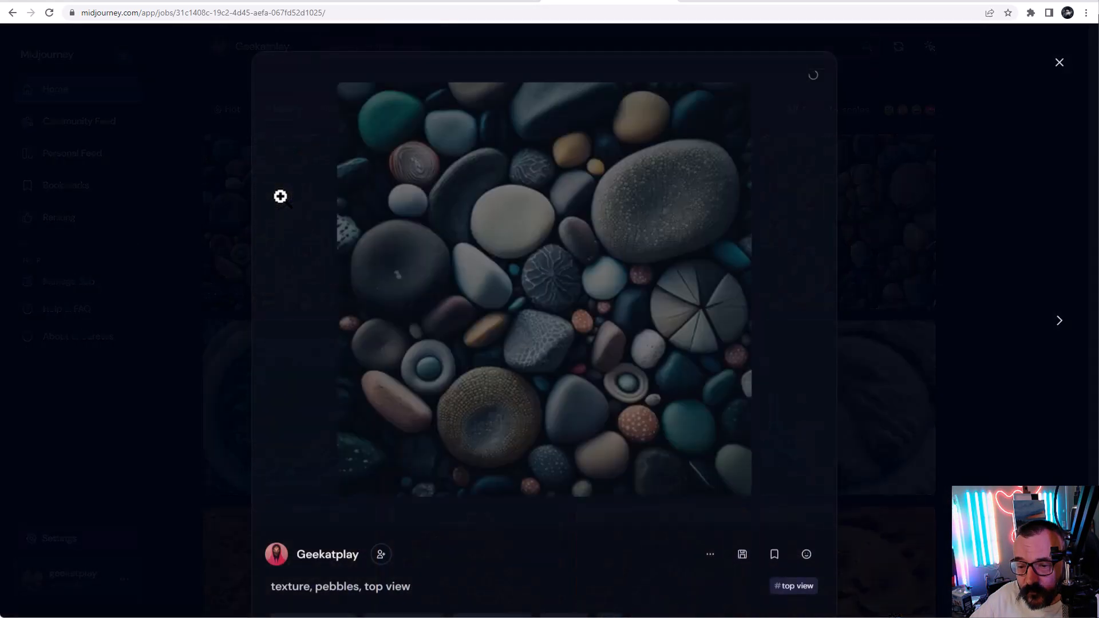
pyautogui.scroll(-4, 349, 486)
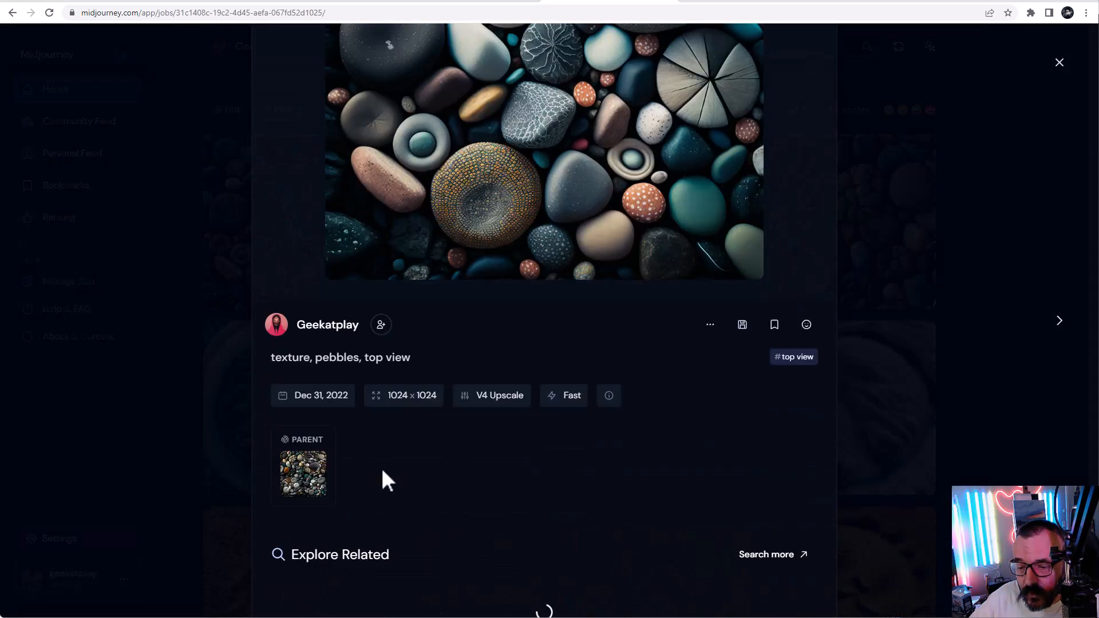
# Step: Examine the wording of the prompt "texture, pebbles, top view" against its image, and close the image
pyautogui.doubleClick(279, 360)
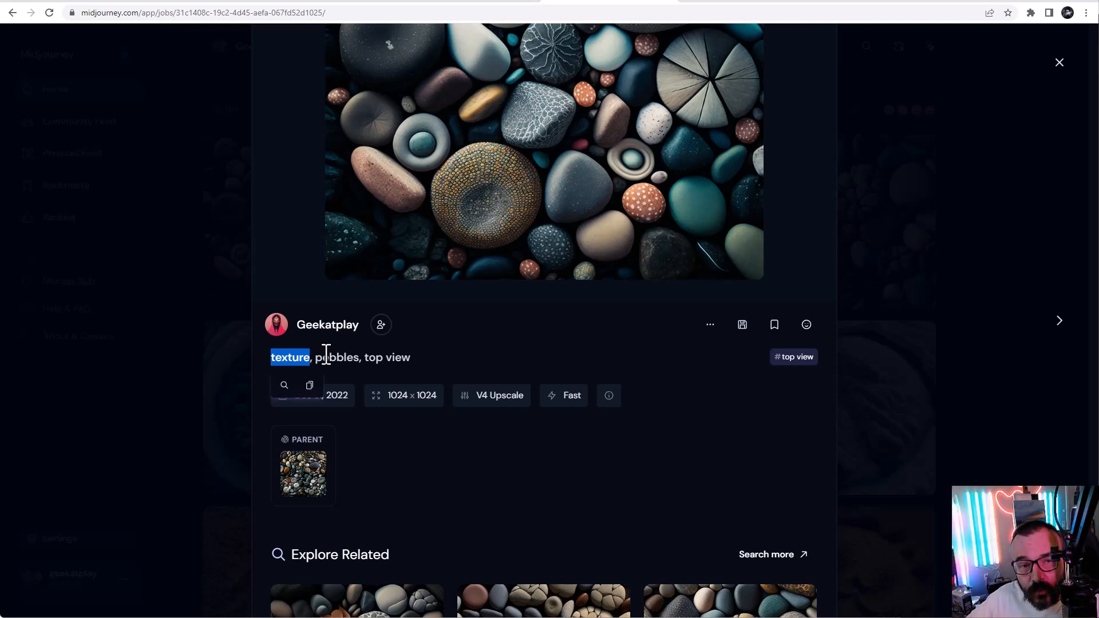
pyautogui.moveTo(422, 357); pyautogui.dragTo(368, 358)
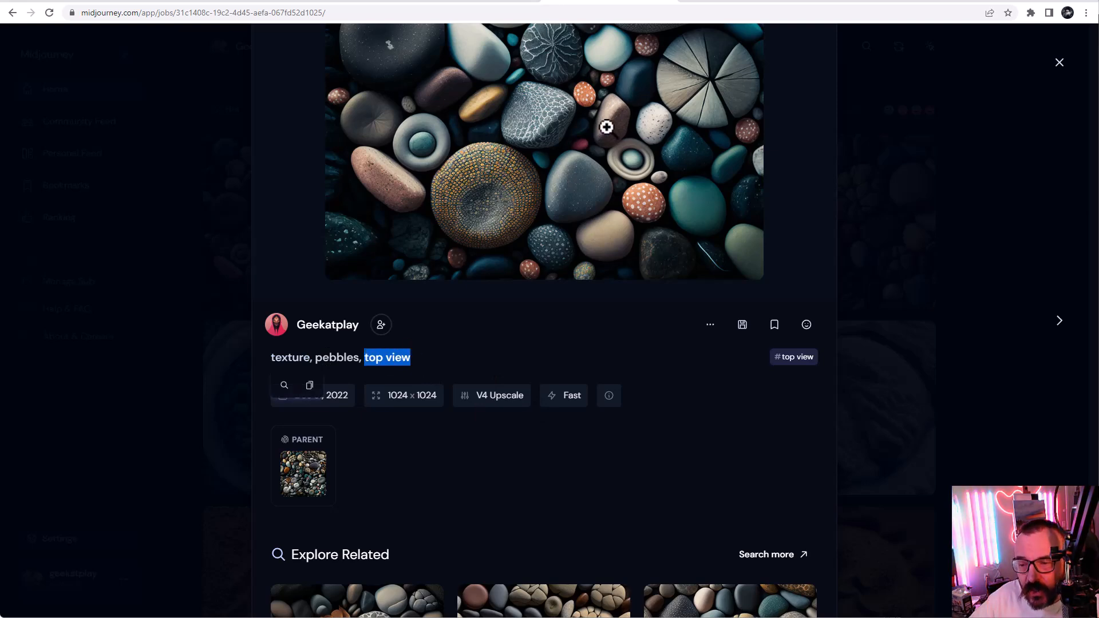
pyautogui.scroll(3, 608, 128)
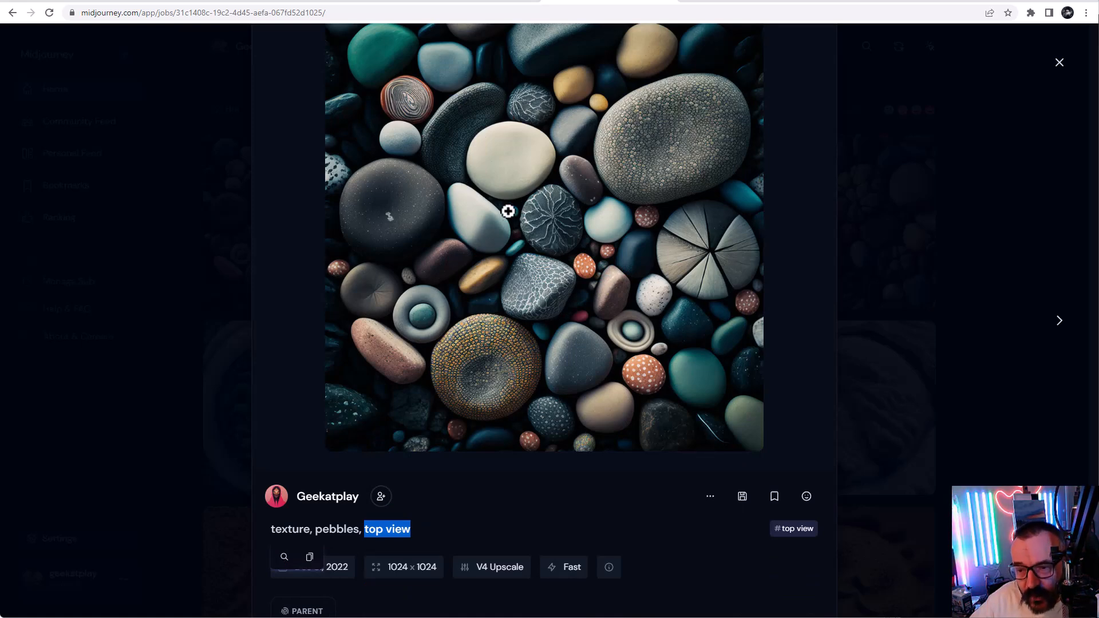
pyautogui.scroll(-1, 508, 211)
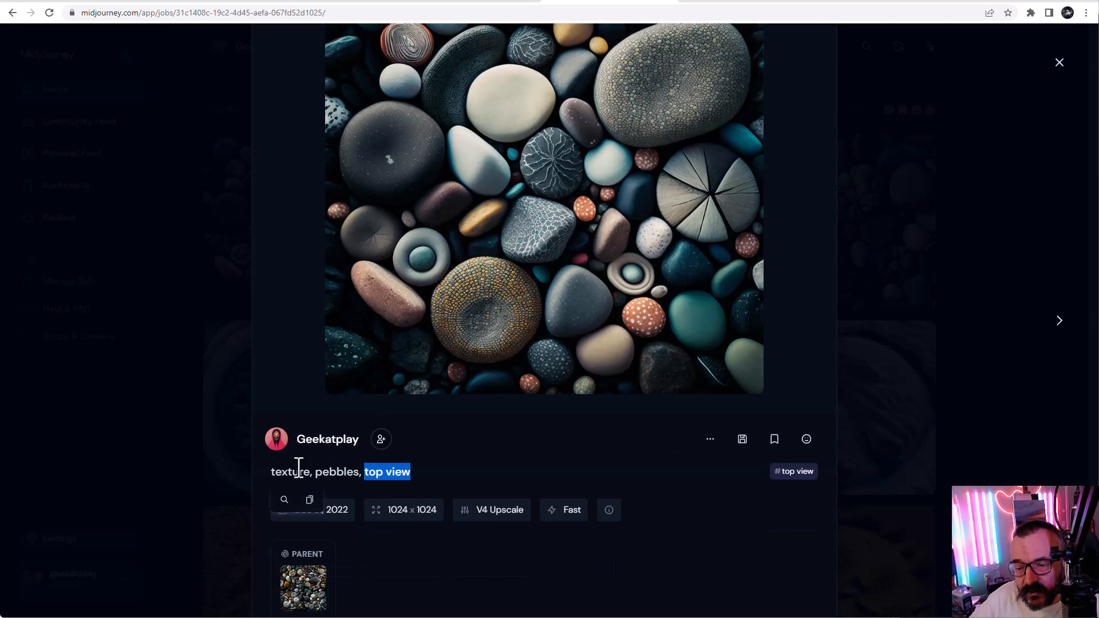
pyautogui.click(338, 471)
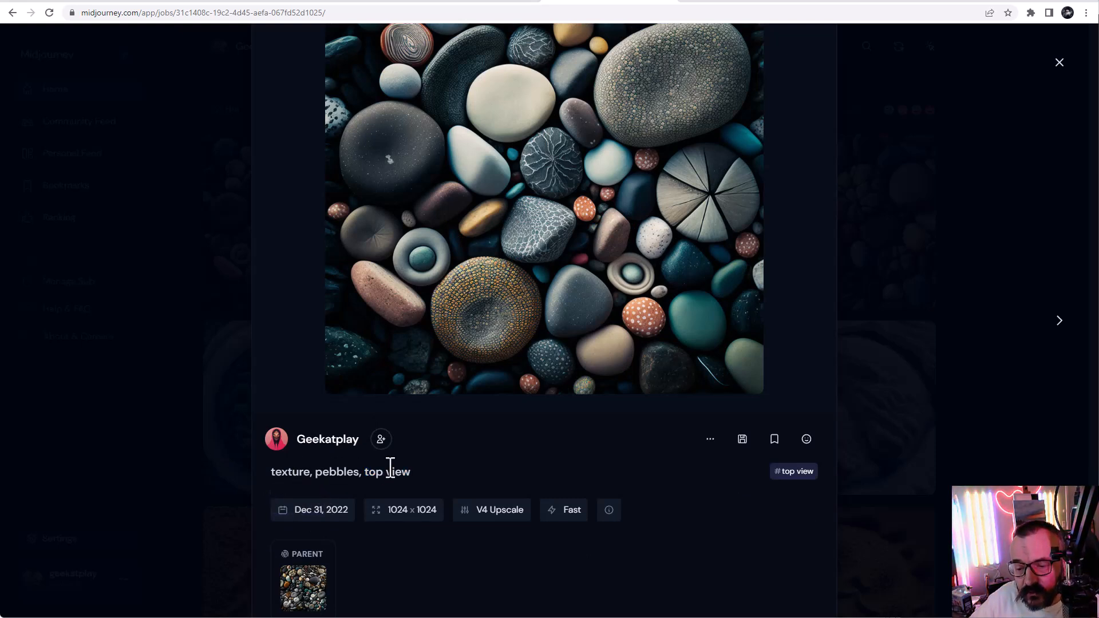
pyautogui.click(989, 277)
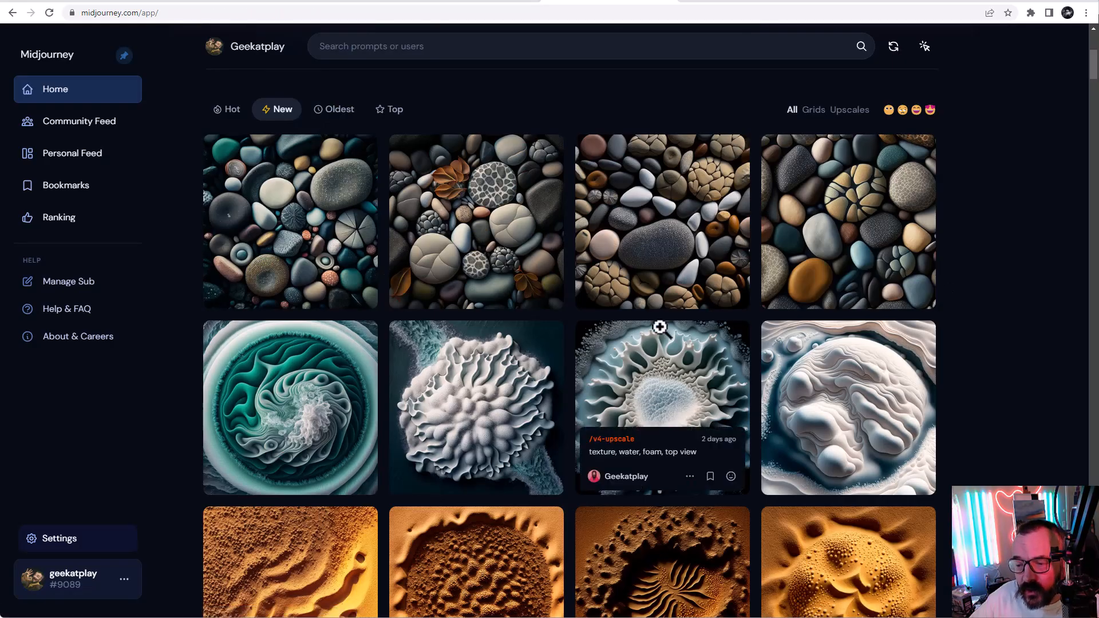
# Step: View the green swirl image with the prompt "texture, water, foam, top view" and close it
pyautogui.scroll(-2, 658, 324)
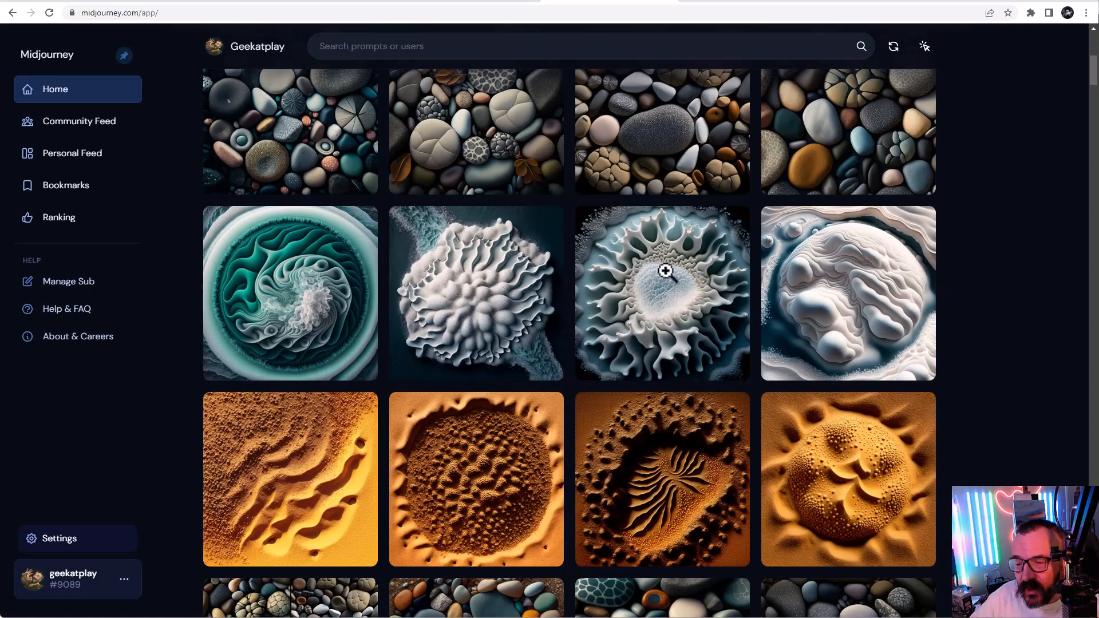
pyautogui.click(263, 276)
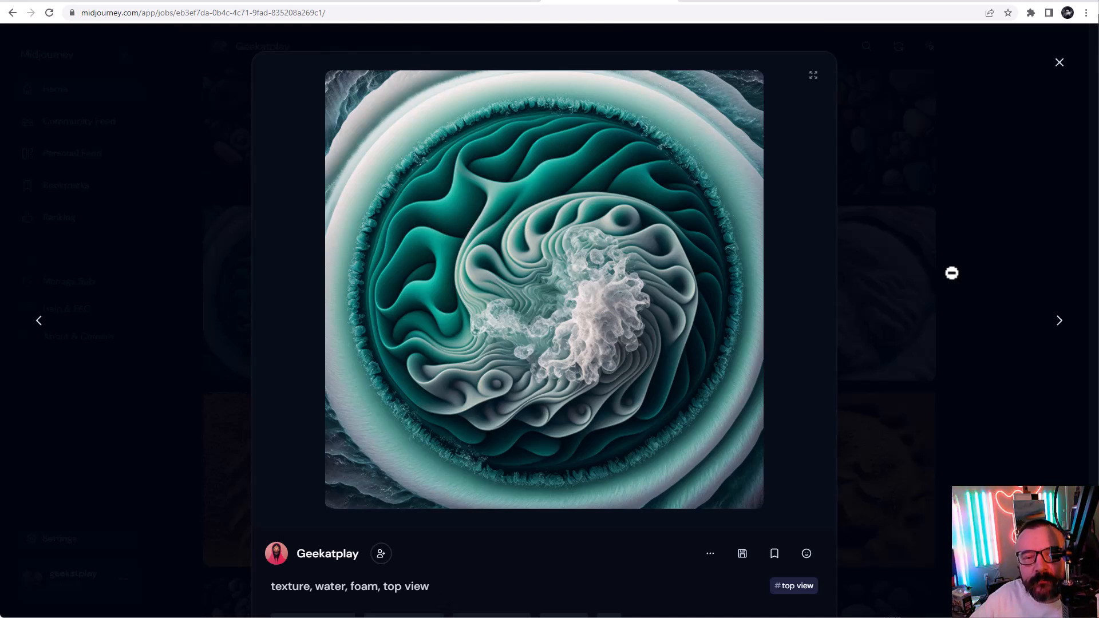
pyautogui.click(964, 283)
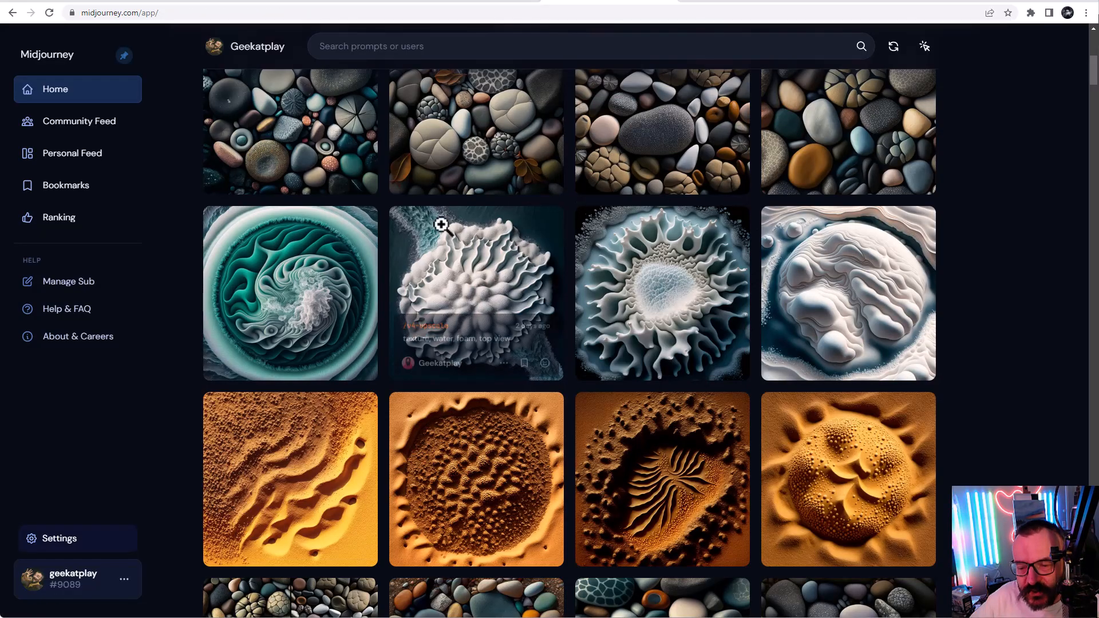
# Step: View the sand image and the forest ground cover image with their "top view" texture prompts, closing each one
pyautogui.click(351, 449)
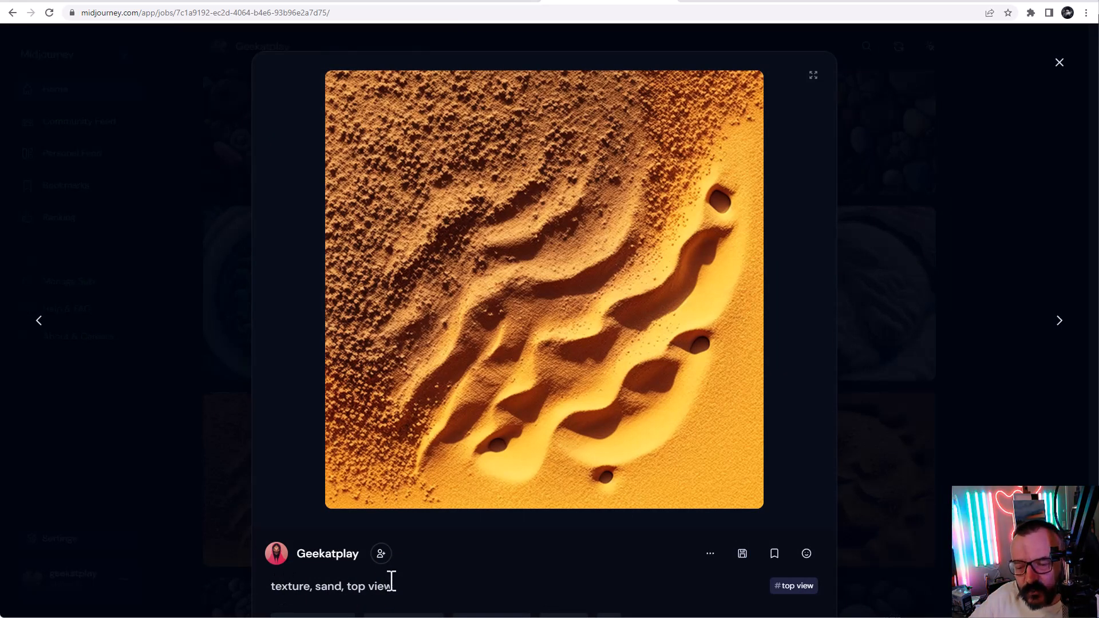
pyautogui.click(937, 400)
pyautogui.scroll(-4, 818, 380)
pyautogui.scroll(-7, 814, 375)
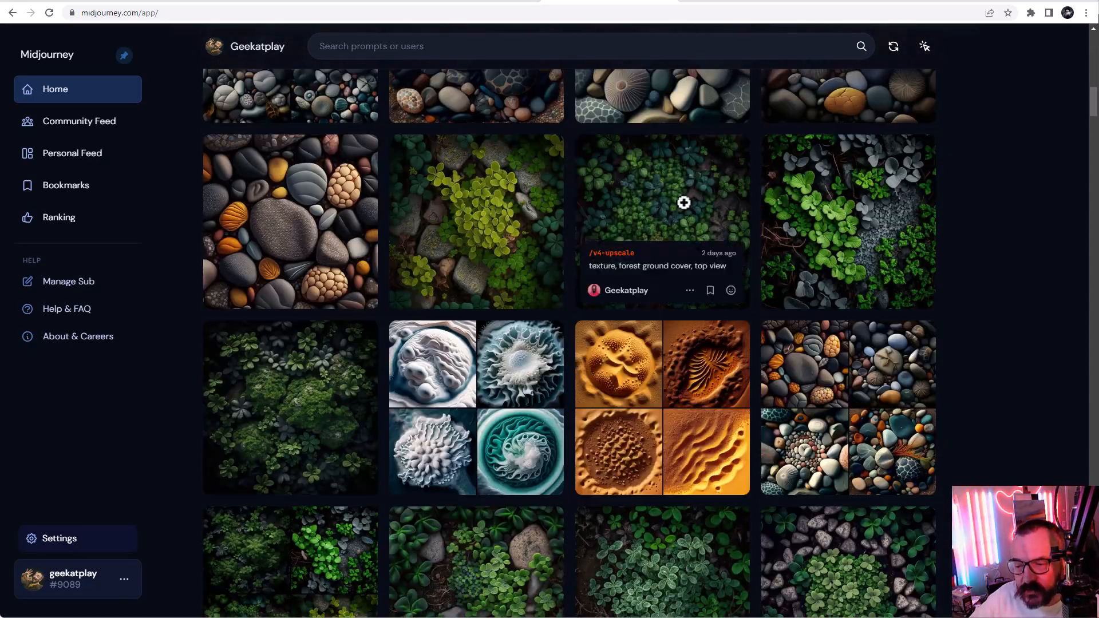
pyautogui.click(684, 202)
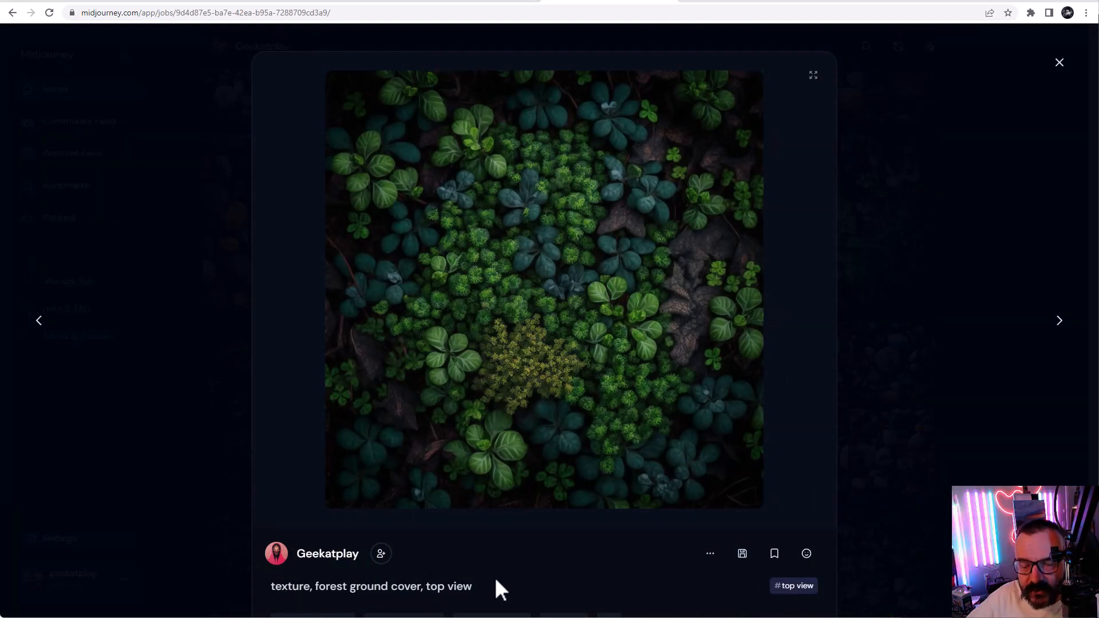
pyautogui.click(928, 302)
# Step: Find the "forest moss, closeup, texture" results and view the first and last moss upscales, closing each one
pyautogui.scroll(-4, 638, 333)
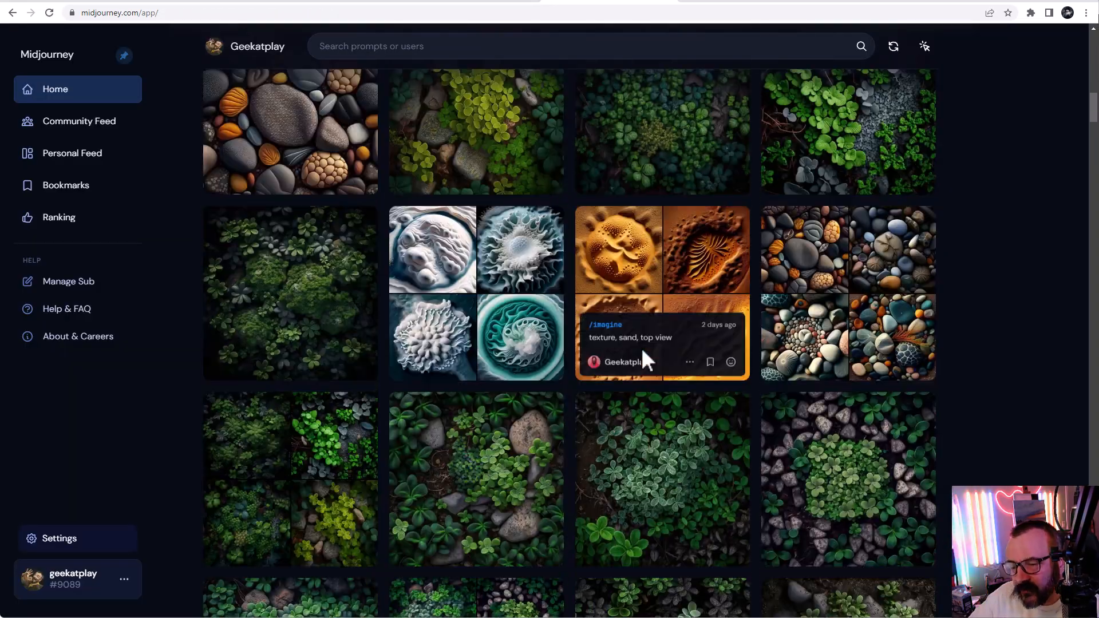
pyautogui.scroll(-7, 705, 378)
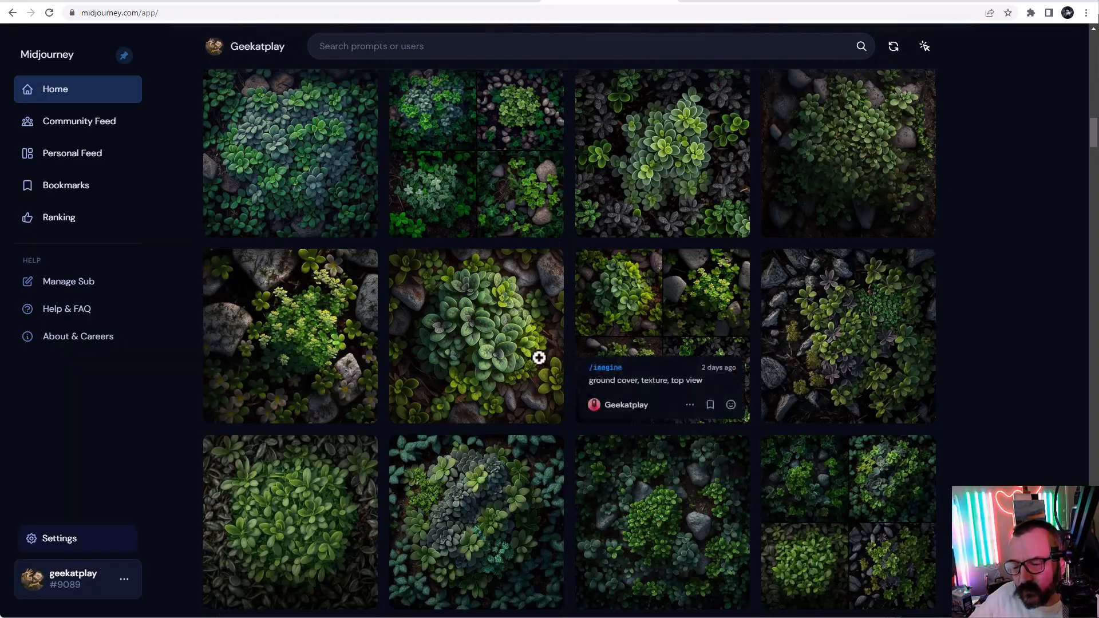
pyautogui.scroll(-7, 854, 350)
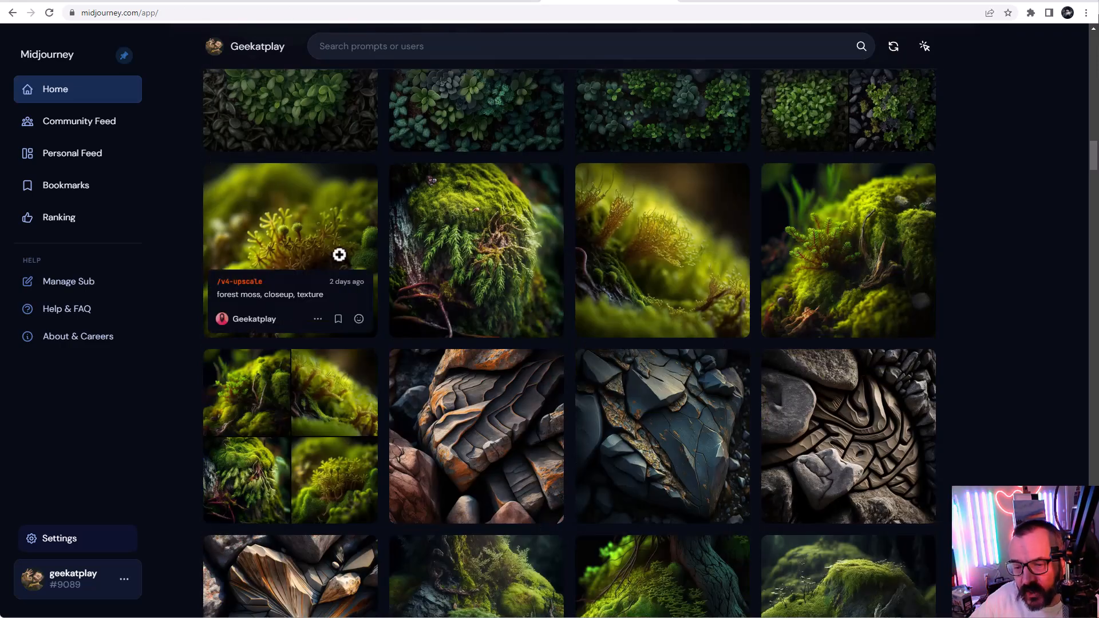
pyautogui.click(338, 254)
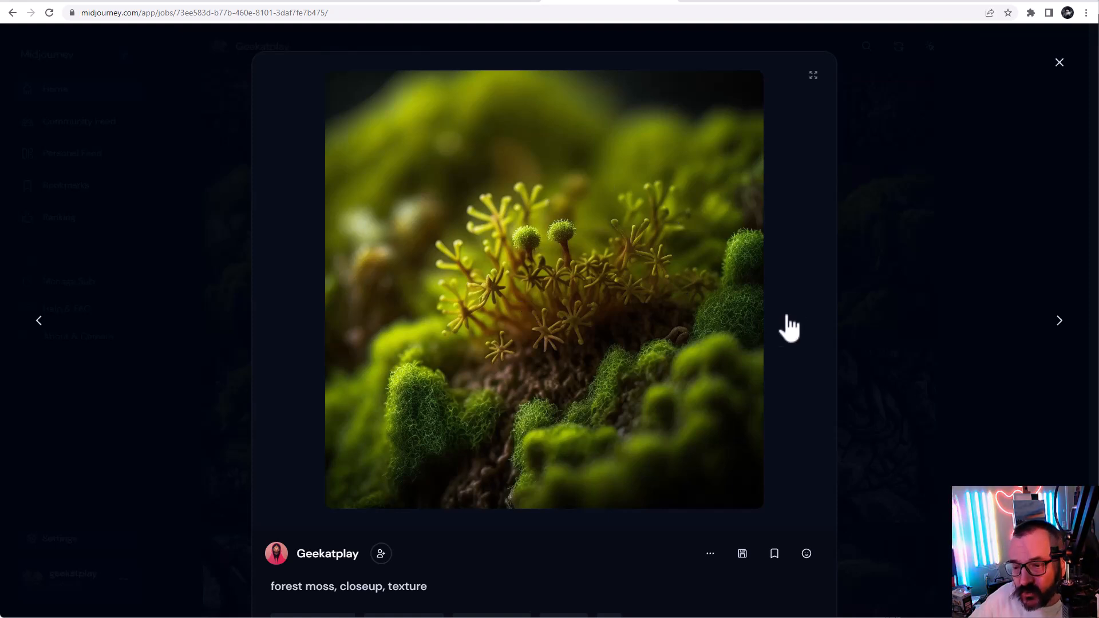
pyautogui.click(891, 340)
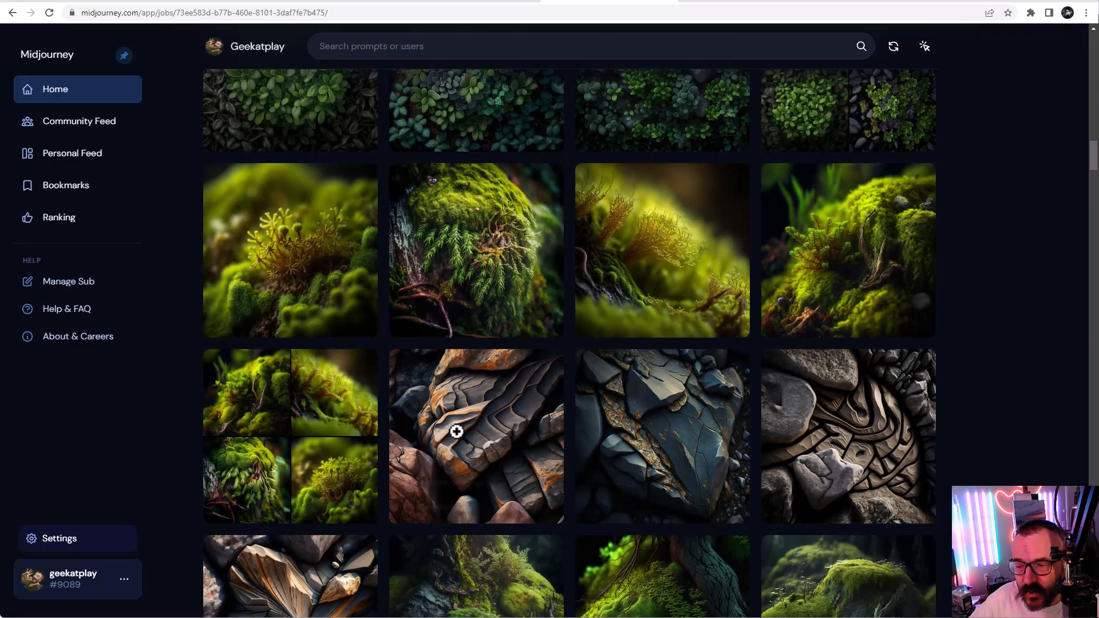
pyautogui.click(819, 229)
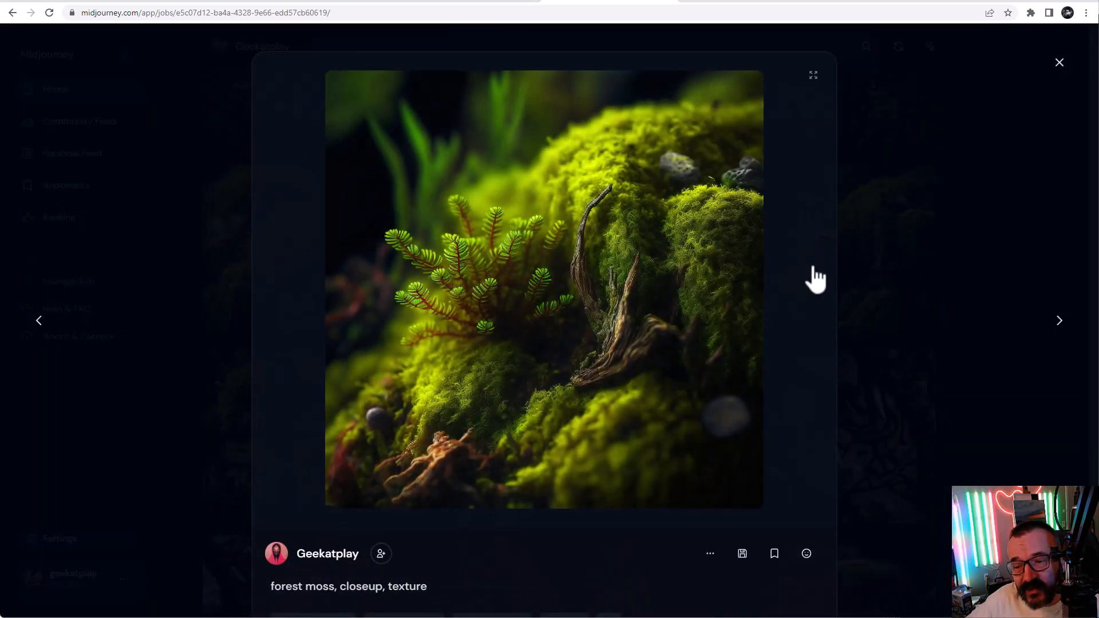
pyautogui.click(987, 297)
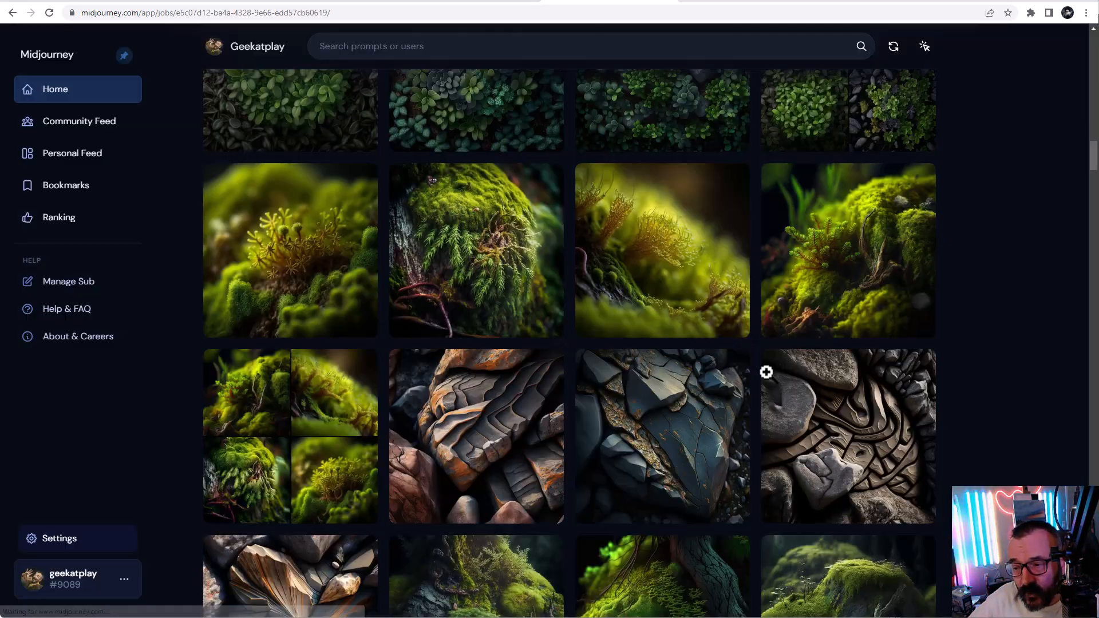
# Step: View the layered rock image with the prompt "rock texture, close up" and close it
pyautogui.scroll(-4, 655, 368)
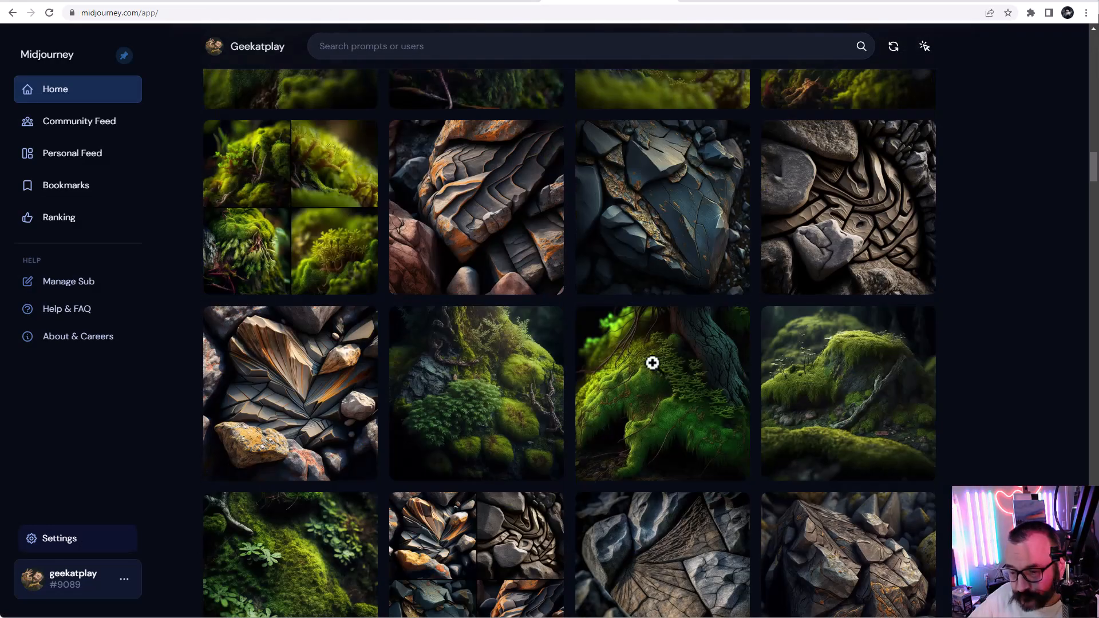
pyautogui.click(307, 361)
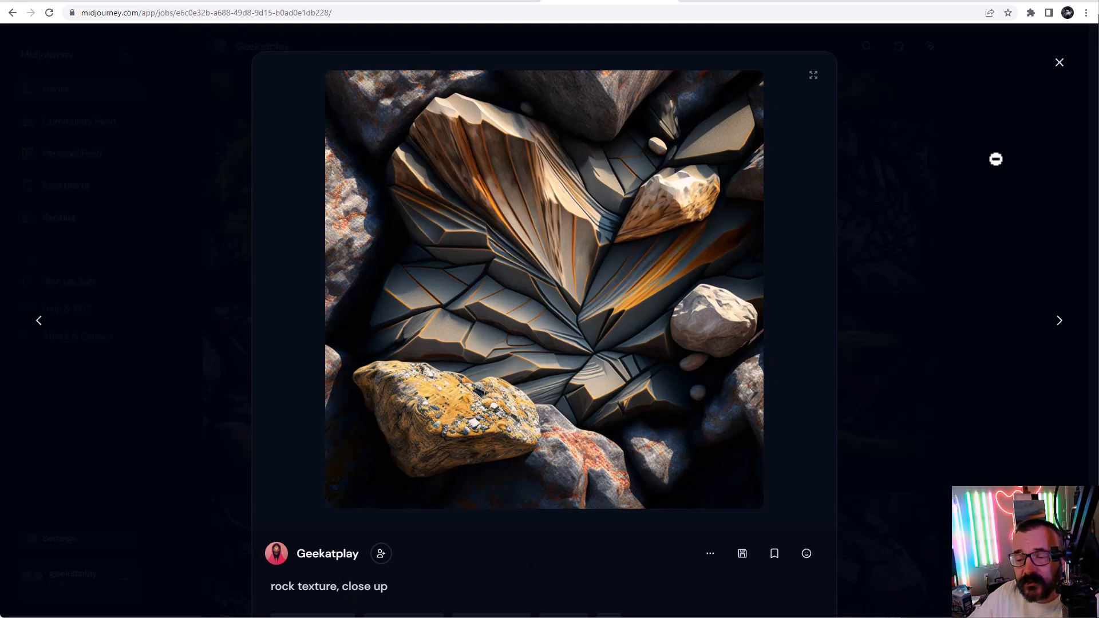
pyautogui.click(982, 172)
# Step: Browse the gallery for the circuit board images, view a teal board with the prompt "texture electronics motherboard", and close it
pyautogui.scroll(-2, 691, 269)
pyautogui.scroll(-7, 750, 289)
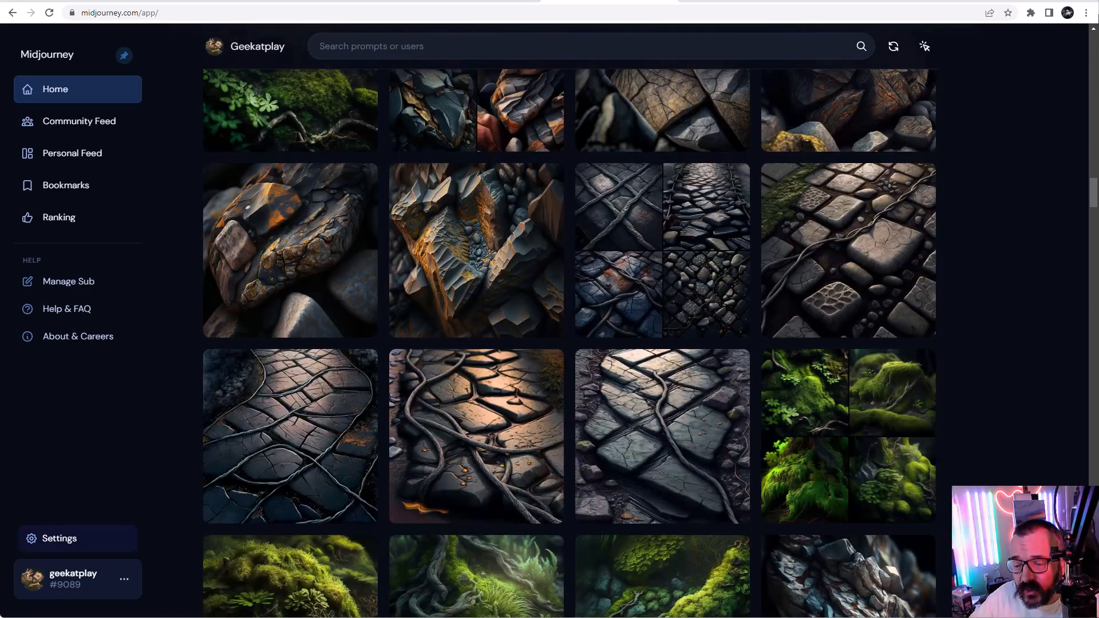
pyautogui.scroll(10, 504, 115)
pyautogui.scroll(-2, 814, 203)
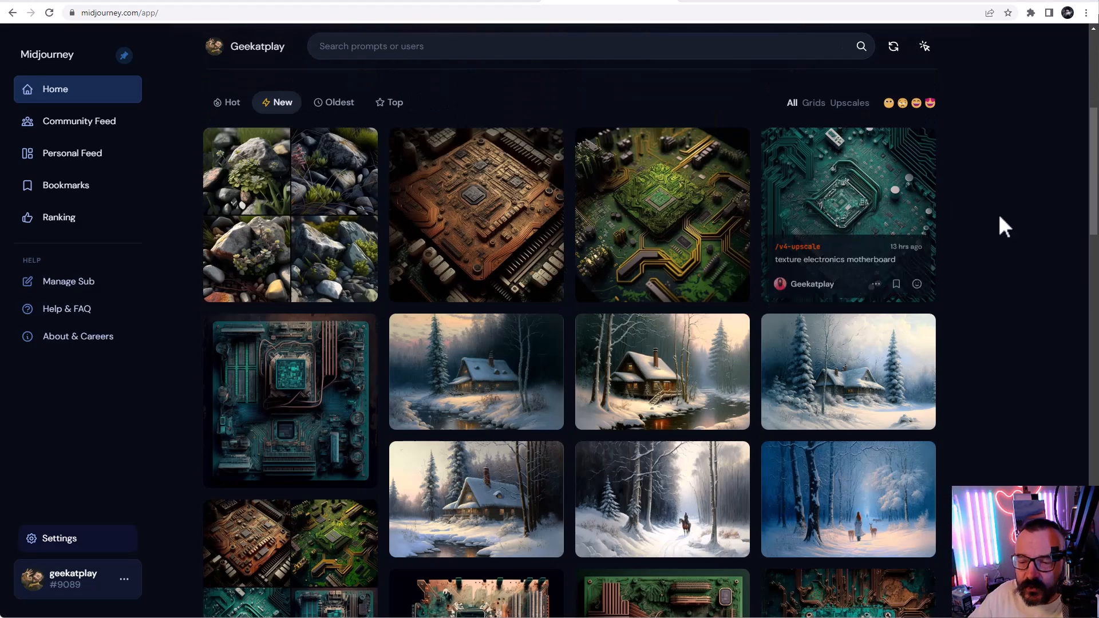
pyautogui.scroll(-2, 859, 229)
pyautogui.scroll(-3, 723, 221)
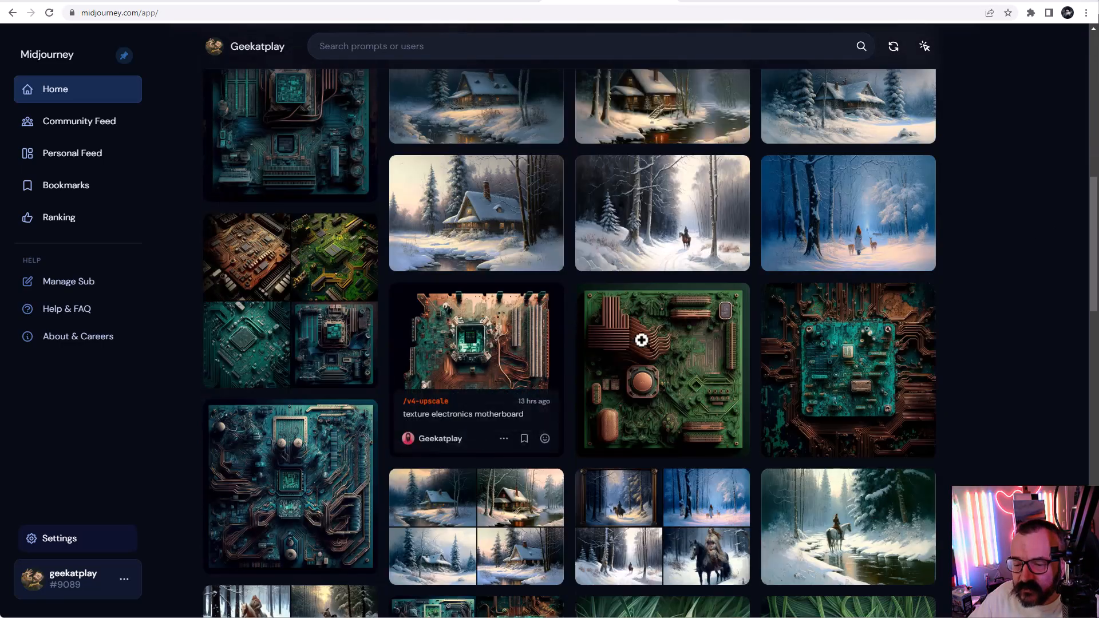
pyautogui.click(845, 333)
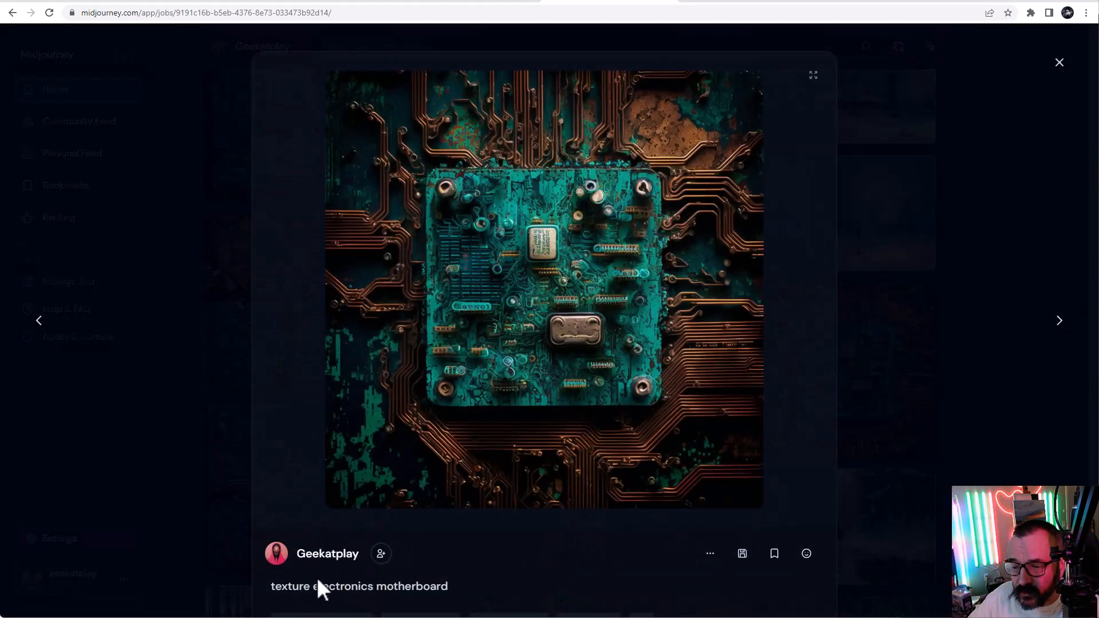
pyautogui.scroll(2, 565, 425)
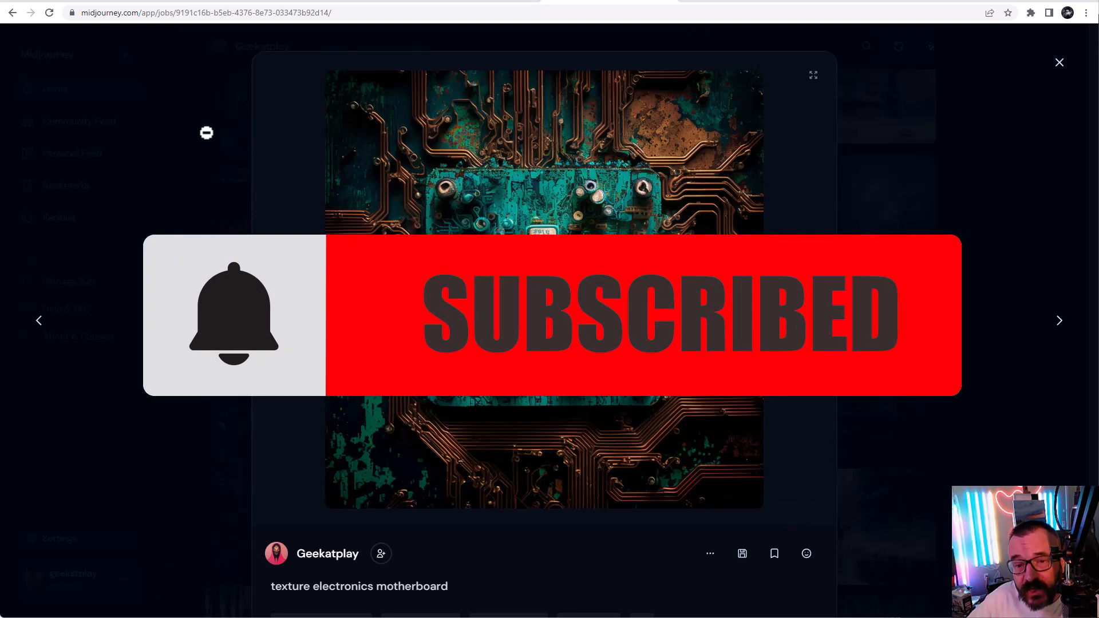
pyautogui.press('Escape')
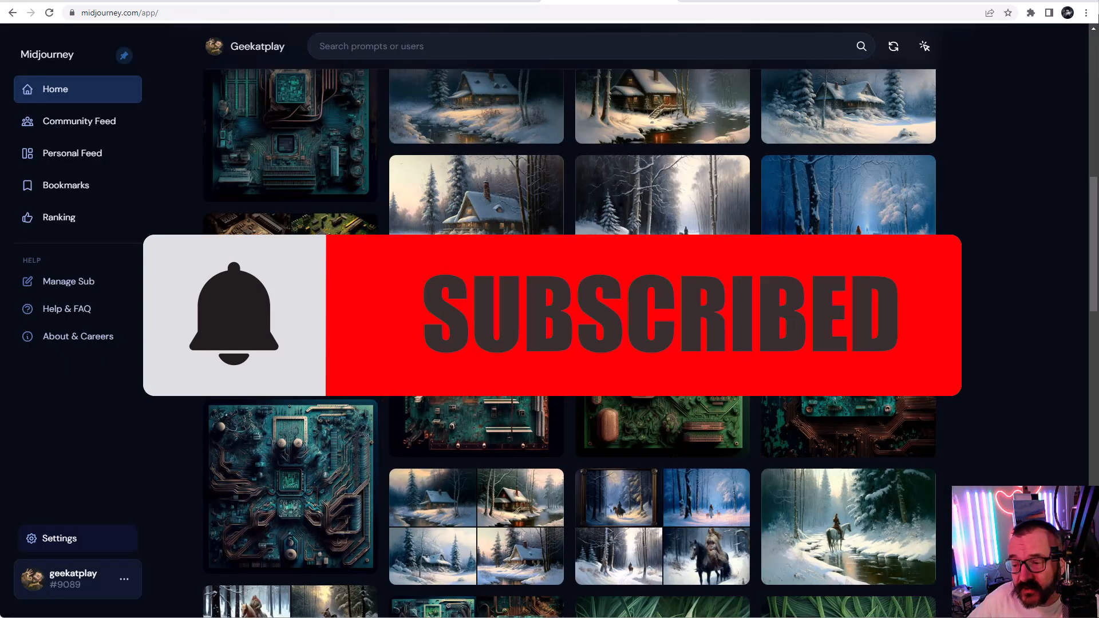
# Step: Find the red brick wall image with pale plaster patches, check its prompt "texture, brick wall.", and close it
pyautogui.scroll(-9, 973, 330)
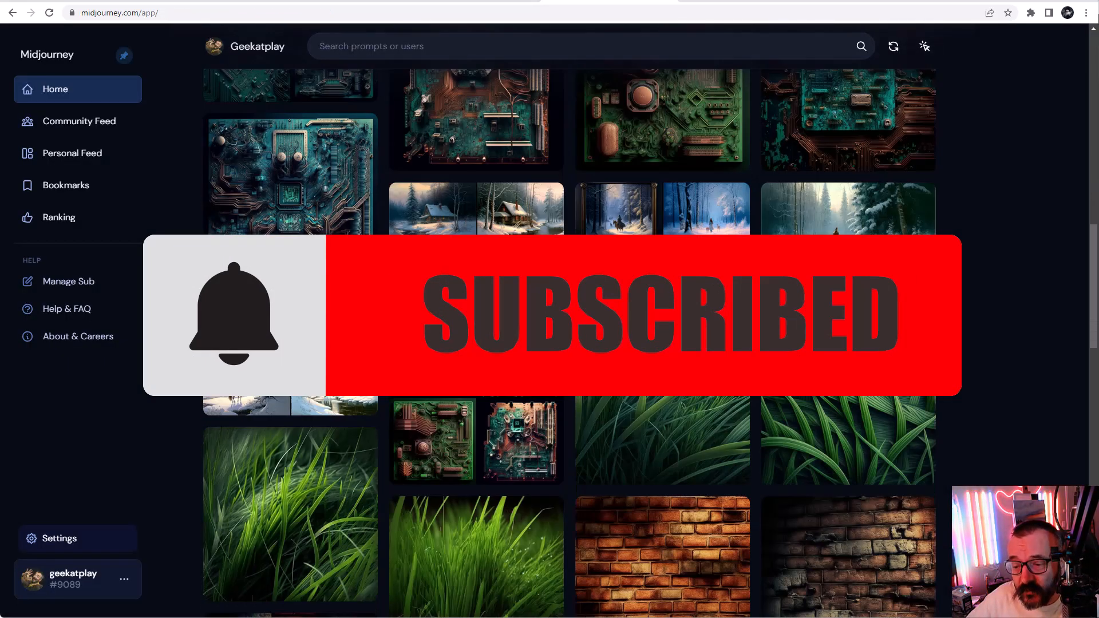
pyautogui.scroll(-4, 974, 324)
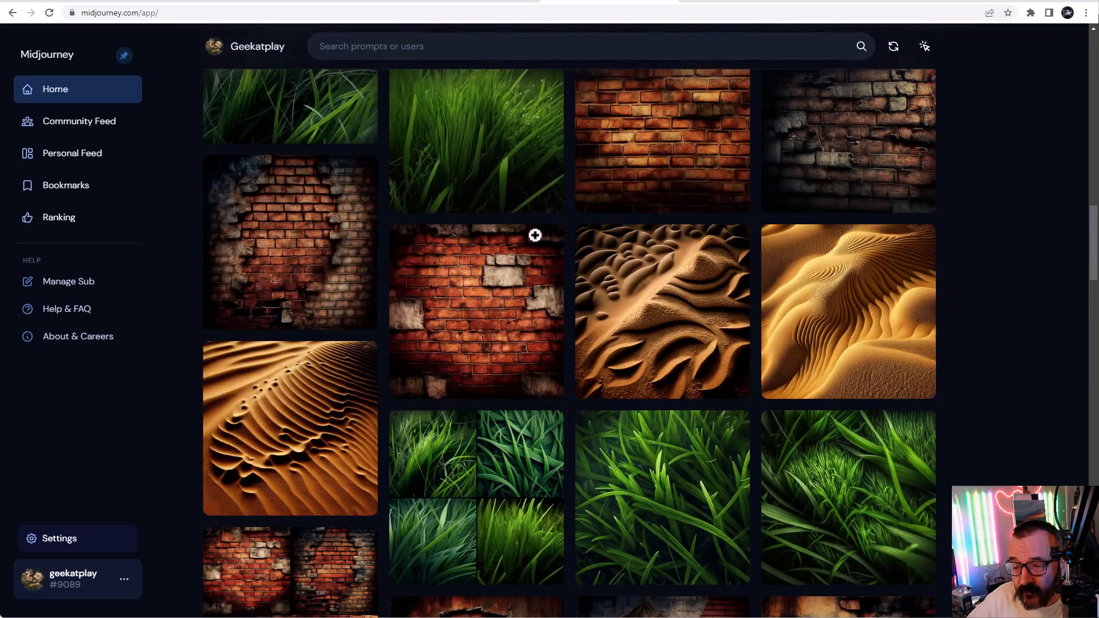
pyautogui.click(557, 256)
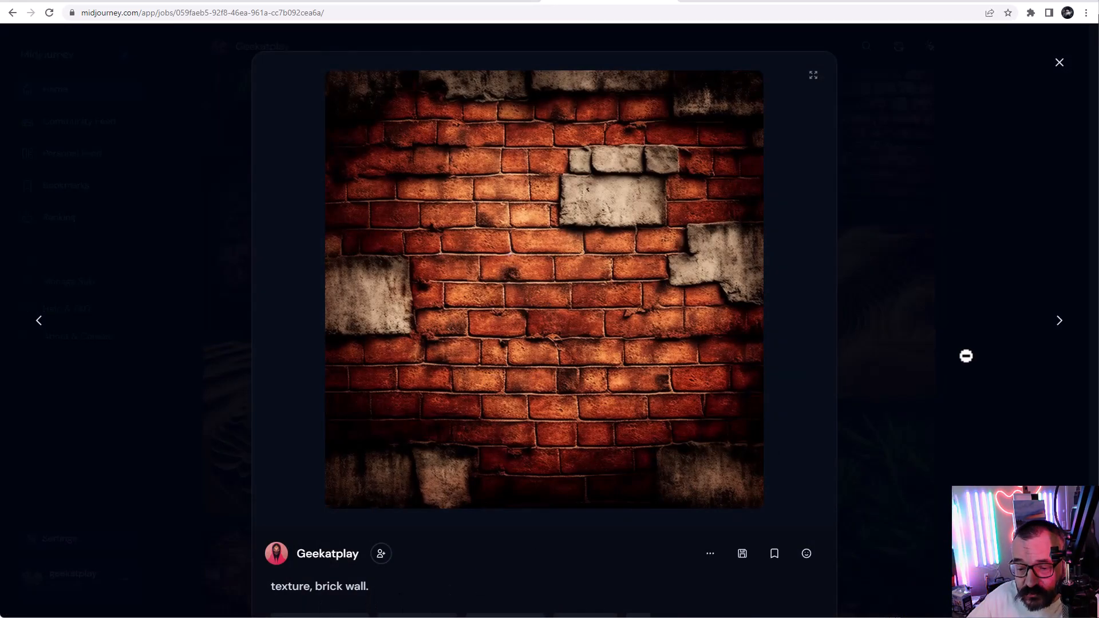
pyautogui.click(756, 322)
# Step: Browse the older gallery images for further texture examples beyond the sand, grass and brick walls
pyautogui.scroll(-2, 699, 252)
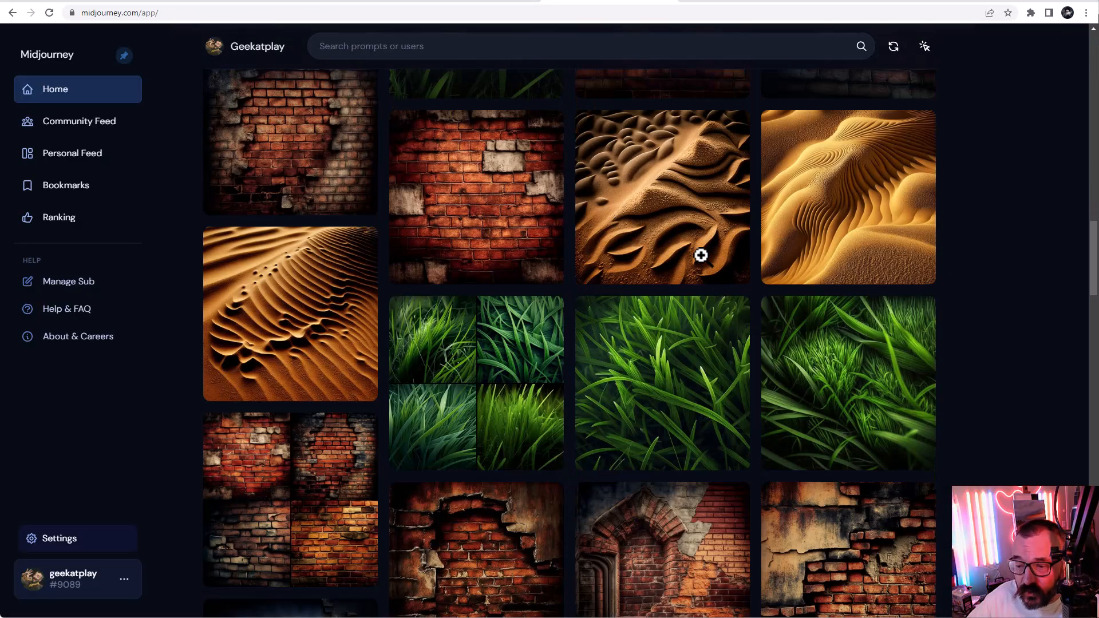
pyautogui.scroll(-4, 910, 256)
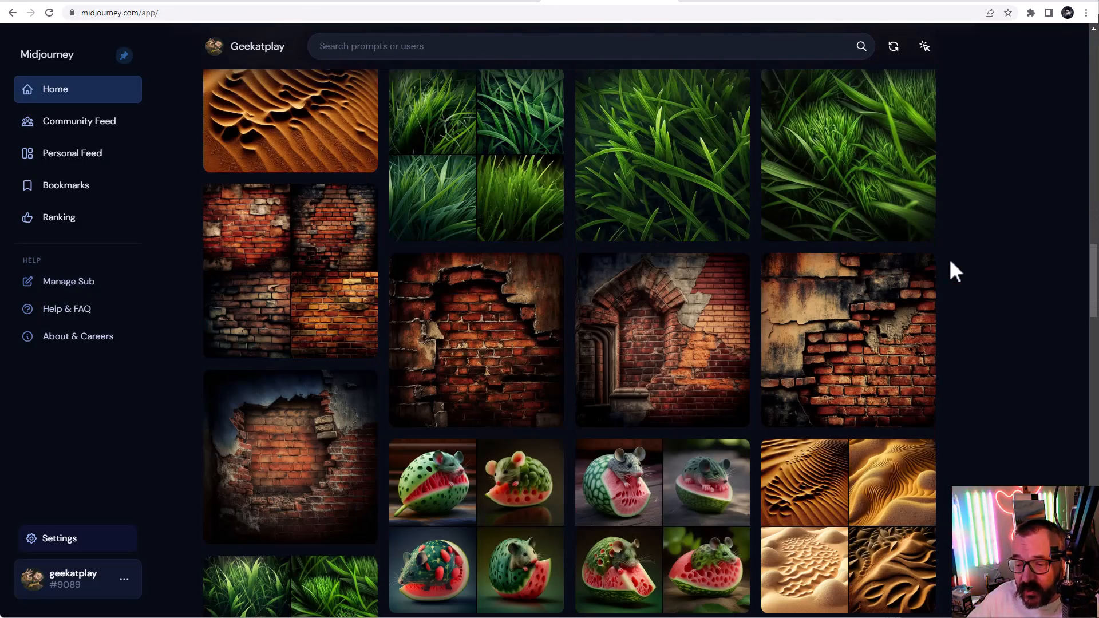
pyautogui.scroll(-6, 949, 259)
pyautogui.scroll(-3, 949, 257)
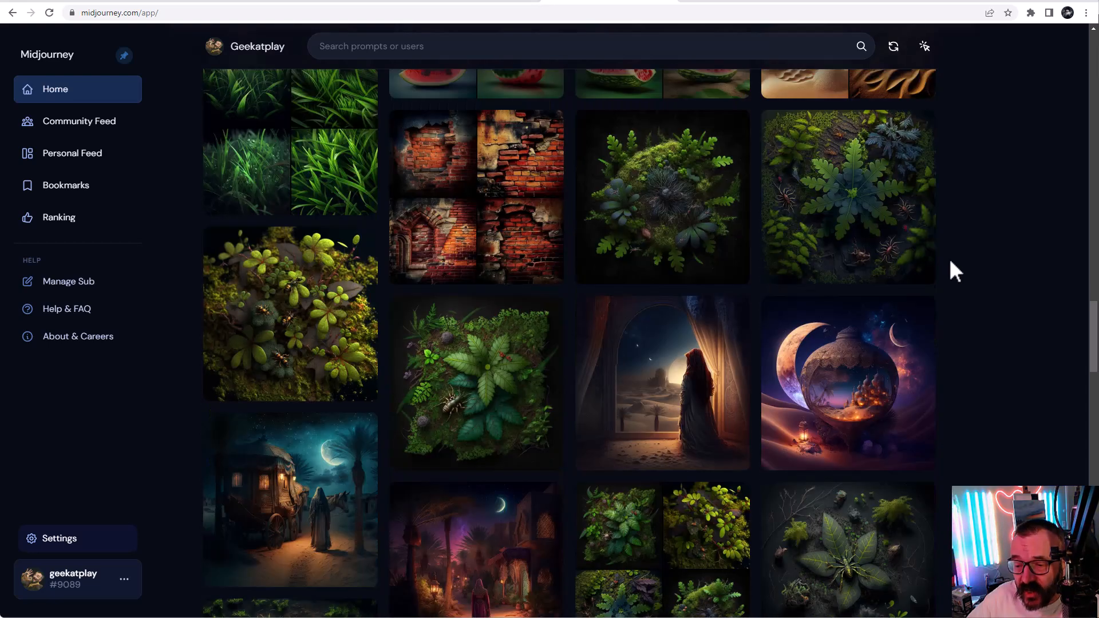